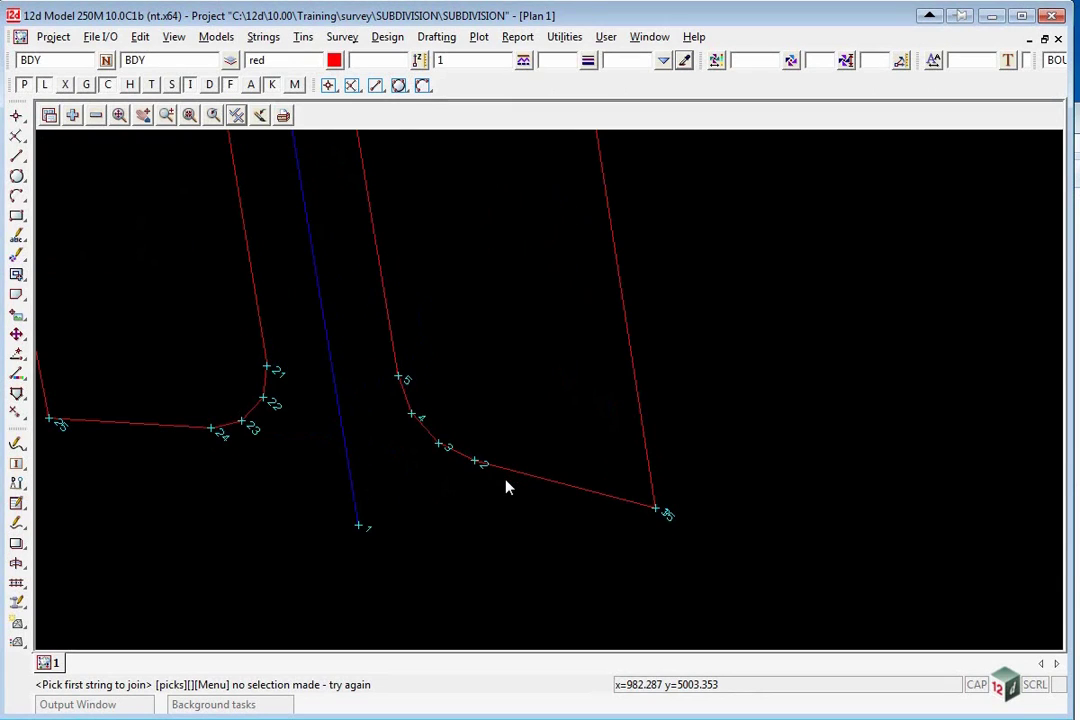
Zoom out on the SUBDIVISION plan to show the red lot boundaries and blue road centreline
scroll(484, 487, down, 4)
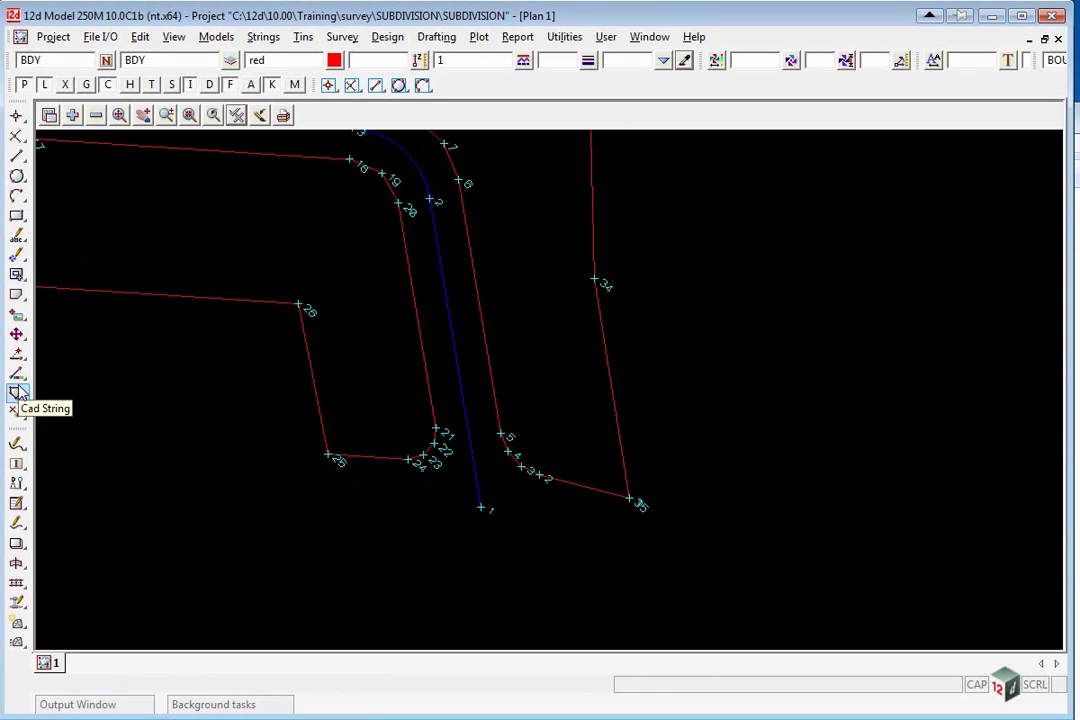
Split the BDY boundary string at point 2 near the bottom
click(17, 395)
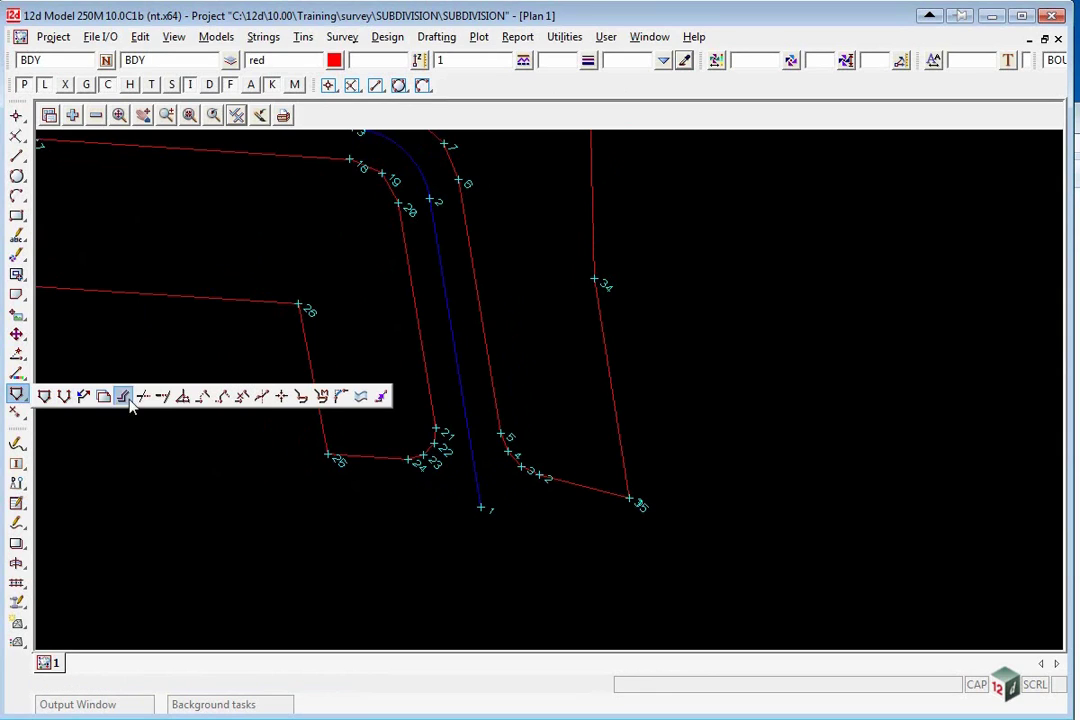
click(261, 397)
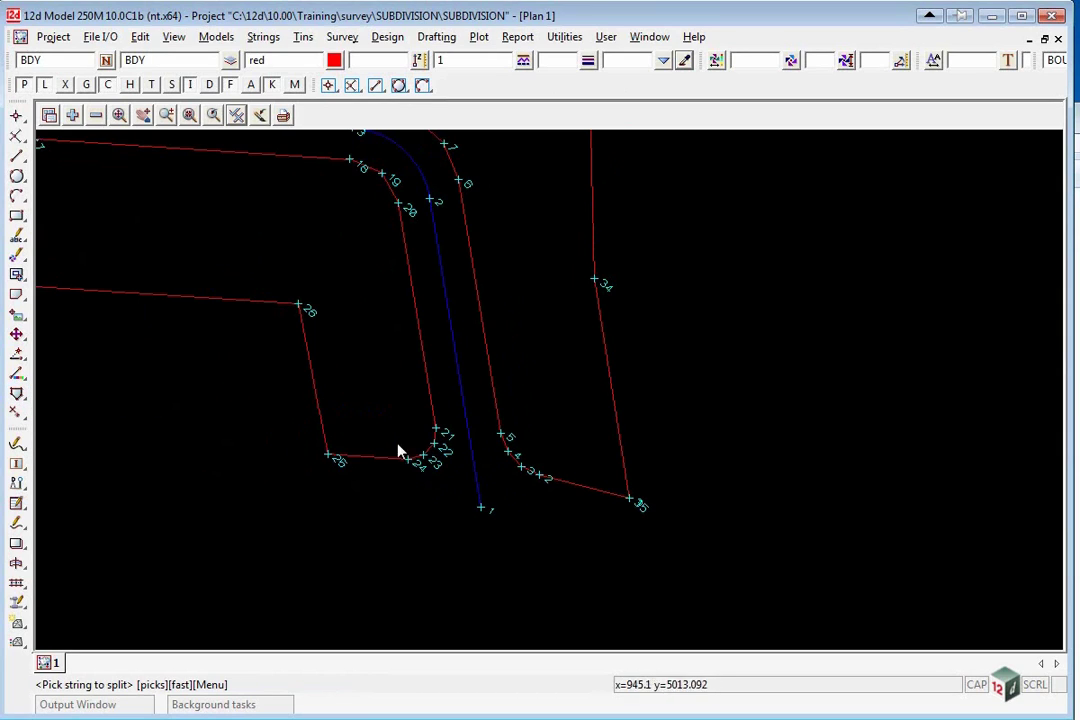
click(565, 489)
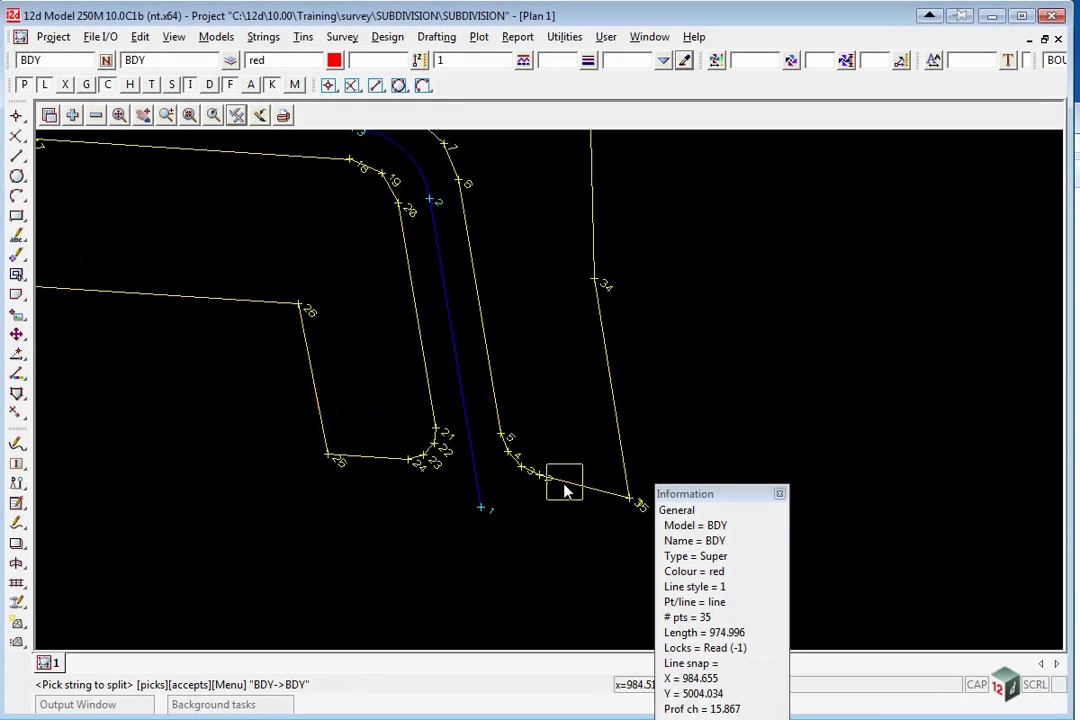
middle_click(563, 484)
click(539, 477)
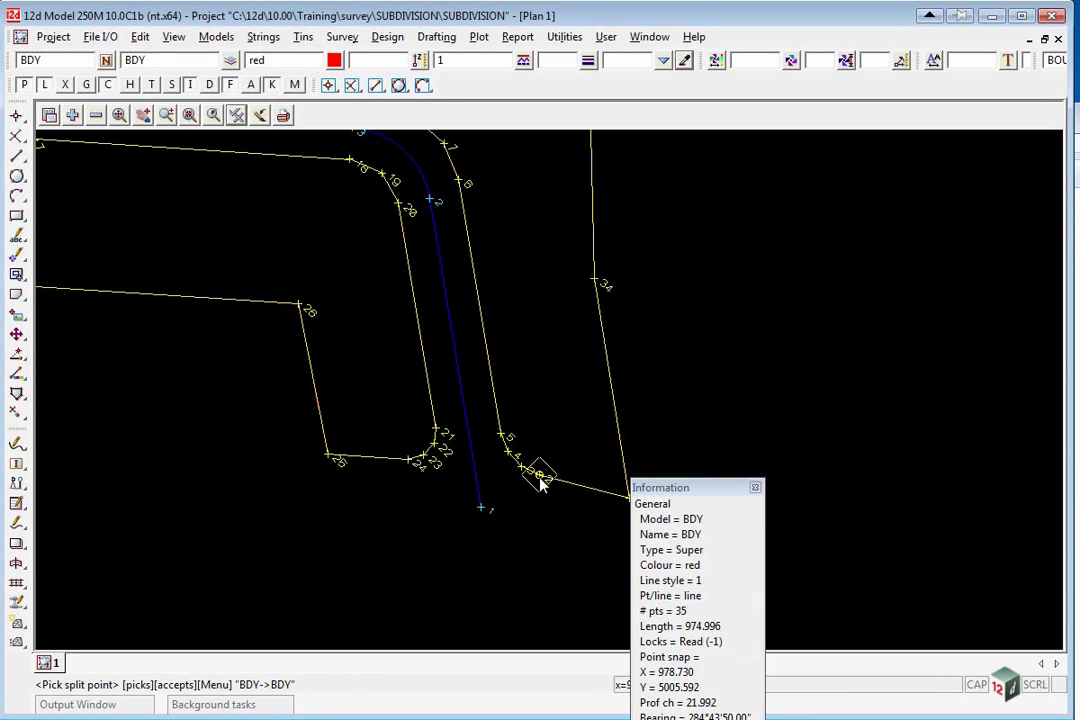
middle_click(541, 483)
scroll(540, 480, up, 2)
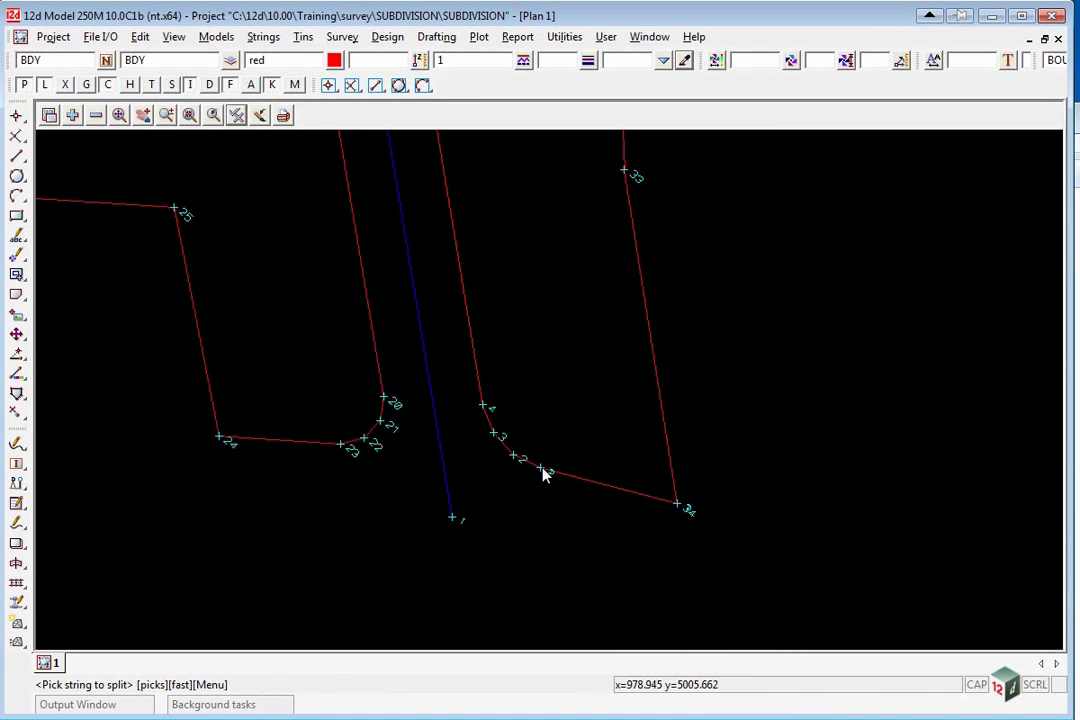
click(587, 488)
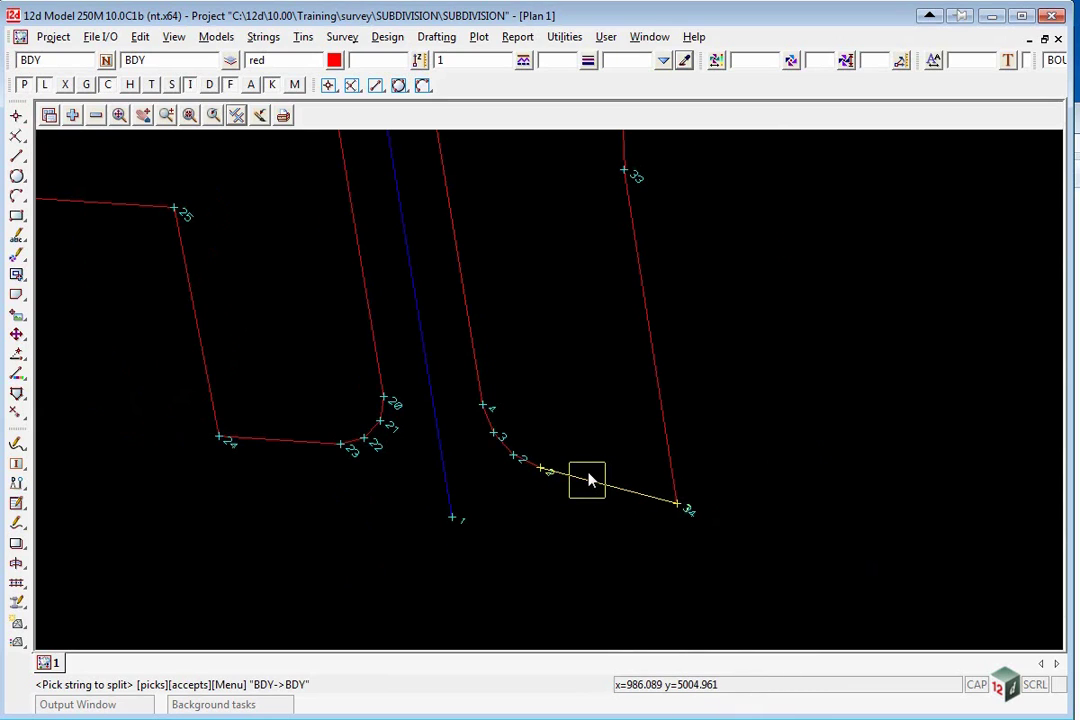
Split the lower-left string 25-24-23 at point 24 and end the split command
click(277, 446)
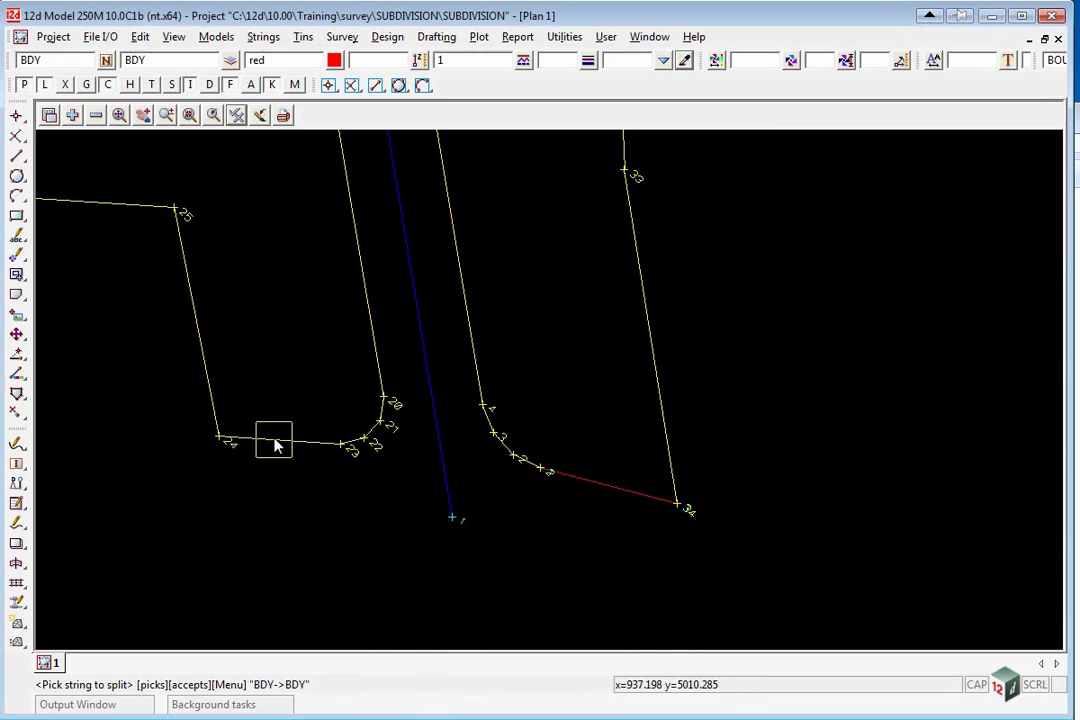
middle_click(277, 446)
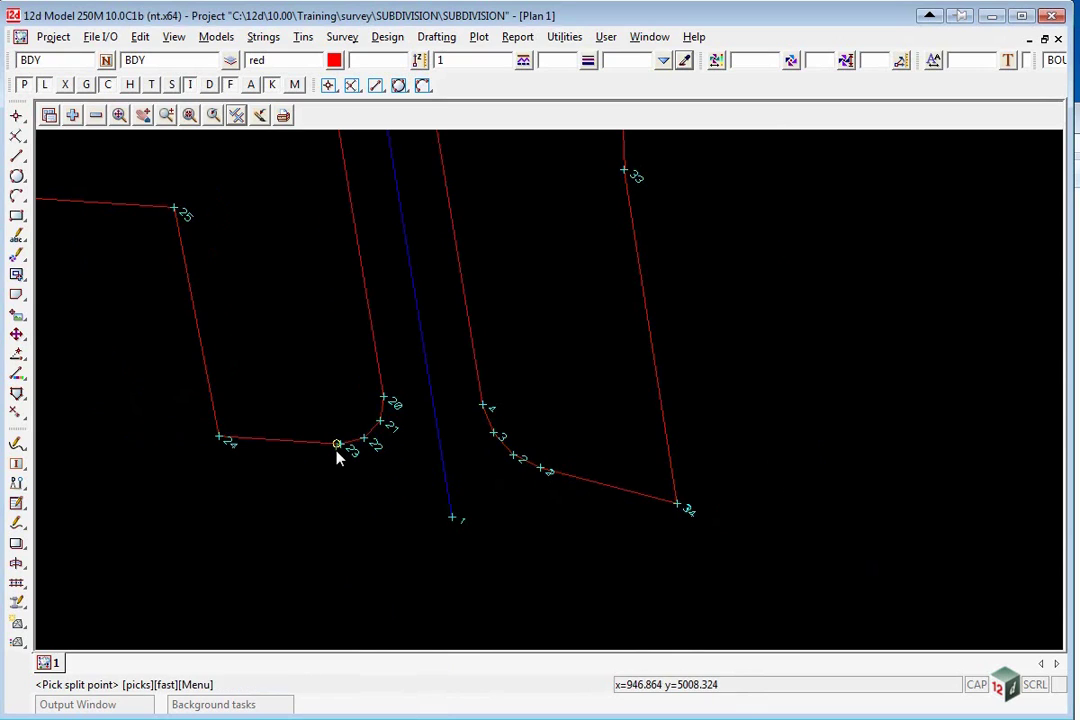
click(219, 441)
middle_click(219, 441)
scroll(224, 500, down, 2)
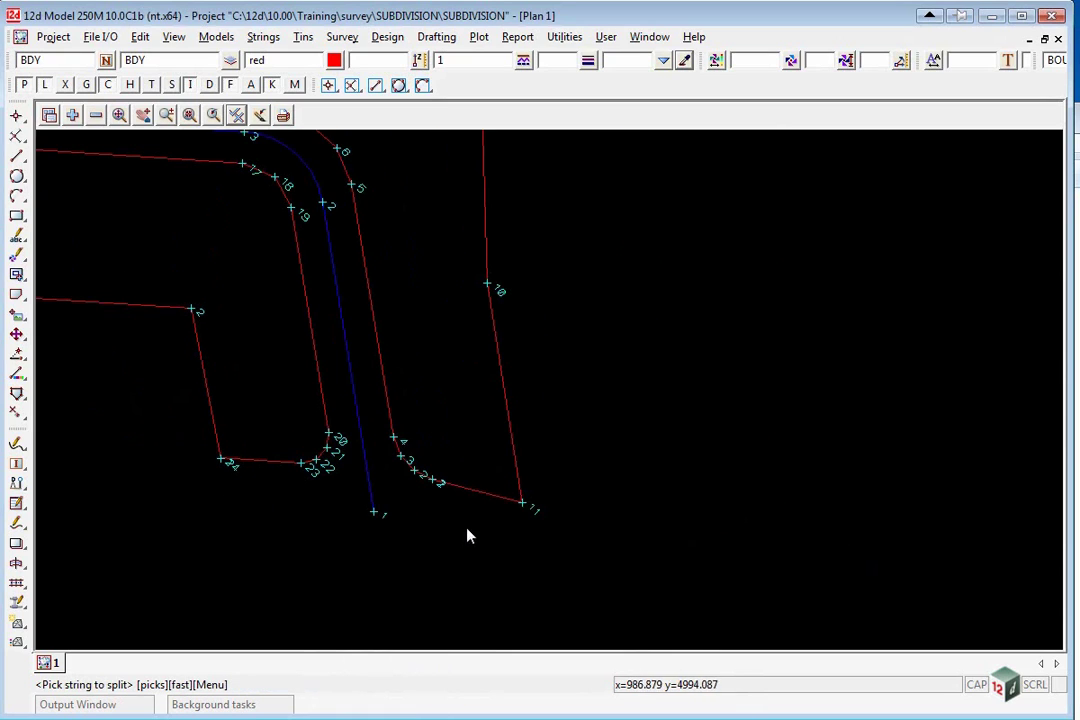
scroll(466, 530, down, 1)
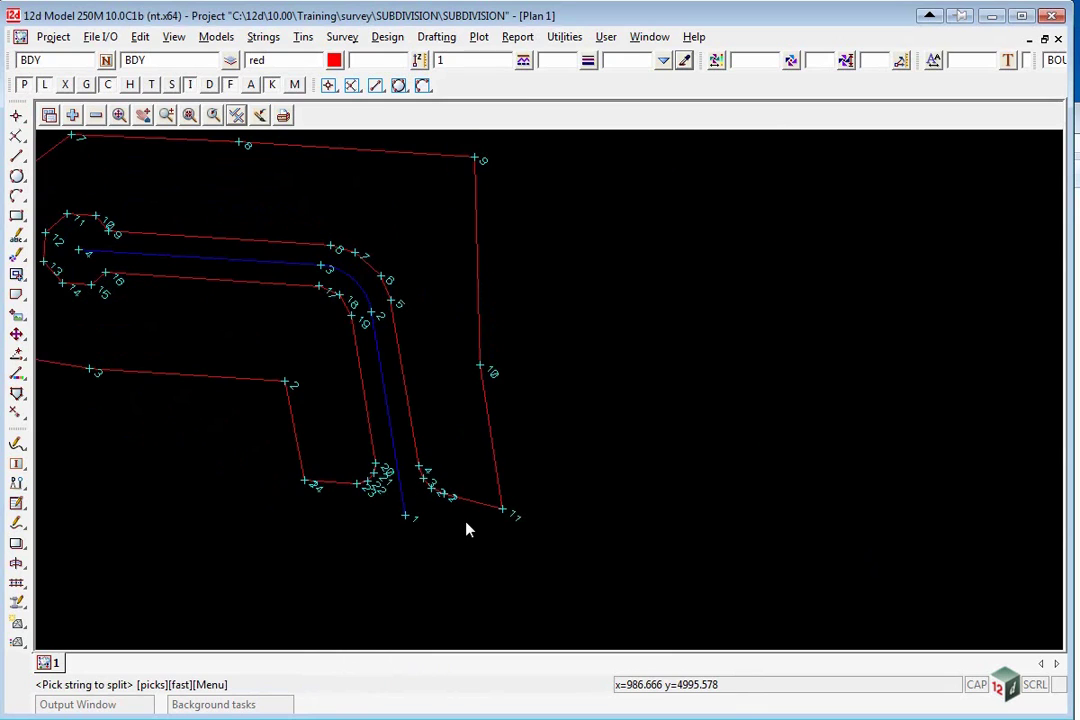
click(673, 471)
scroll(673, 471, down, 1)
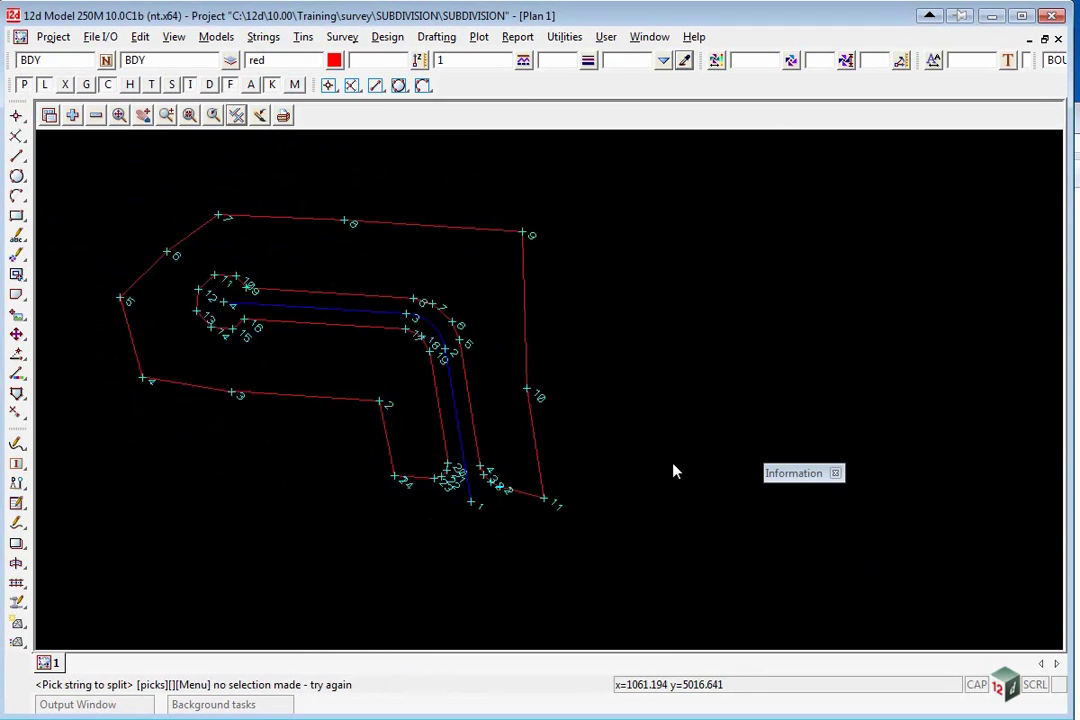
scroll(673, 471, down, 1)
scroll(282, 248, up, 2)
key(Escape)
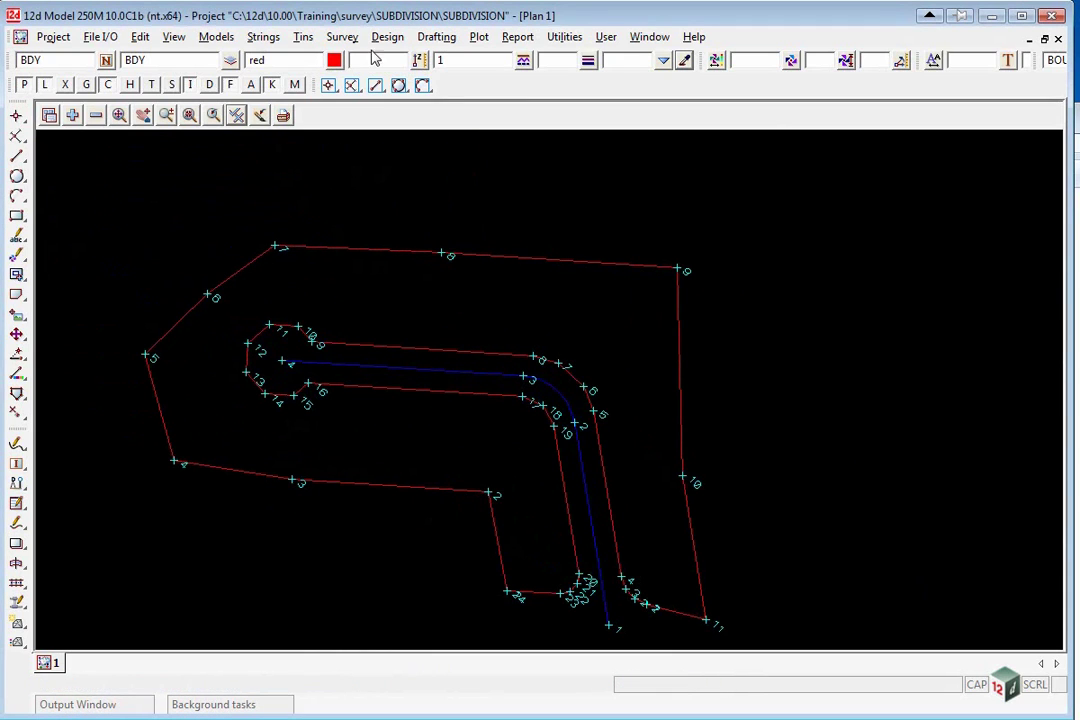
Tear off Design > Estate/Lots > Create lots as a floating palette at the top-left
click(387, 36)
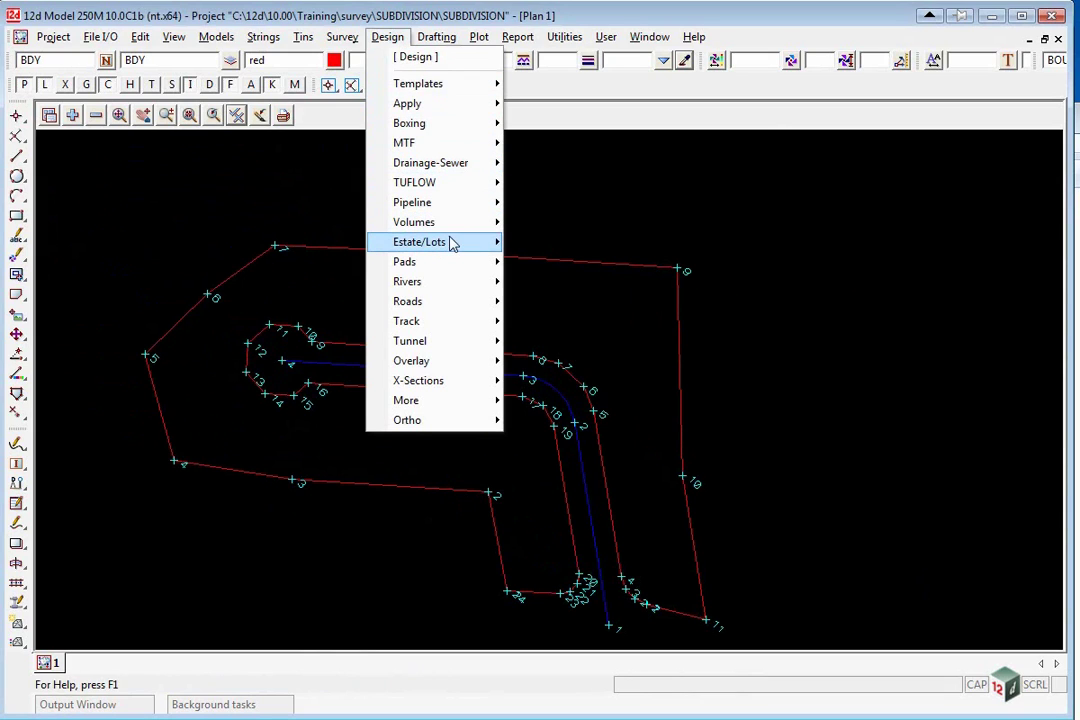
mouse_move(470, 245)
mouse_move(611, 270)
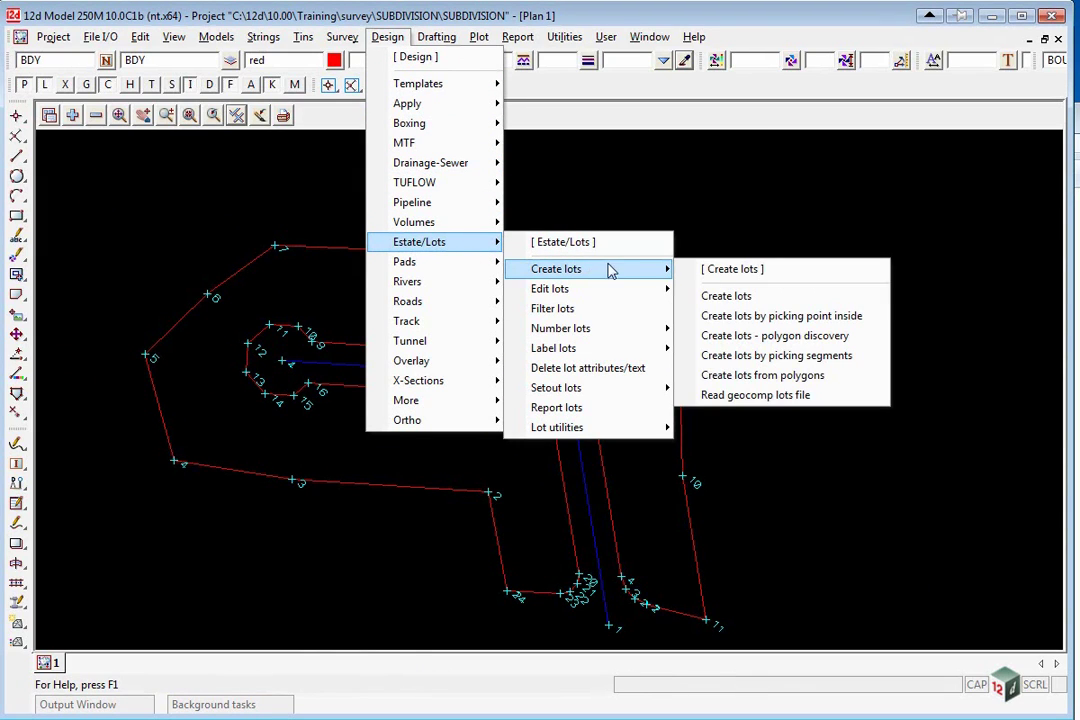
click(768, 272)
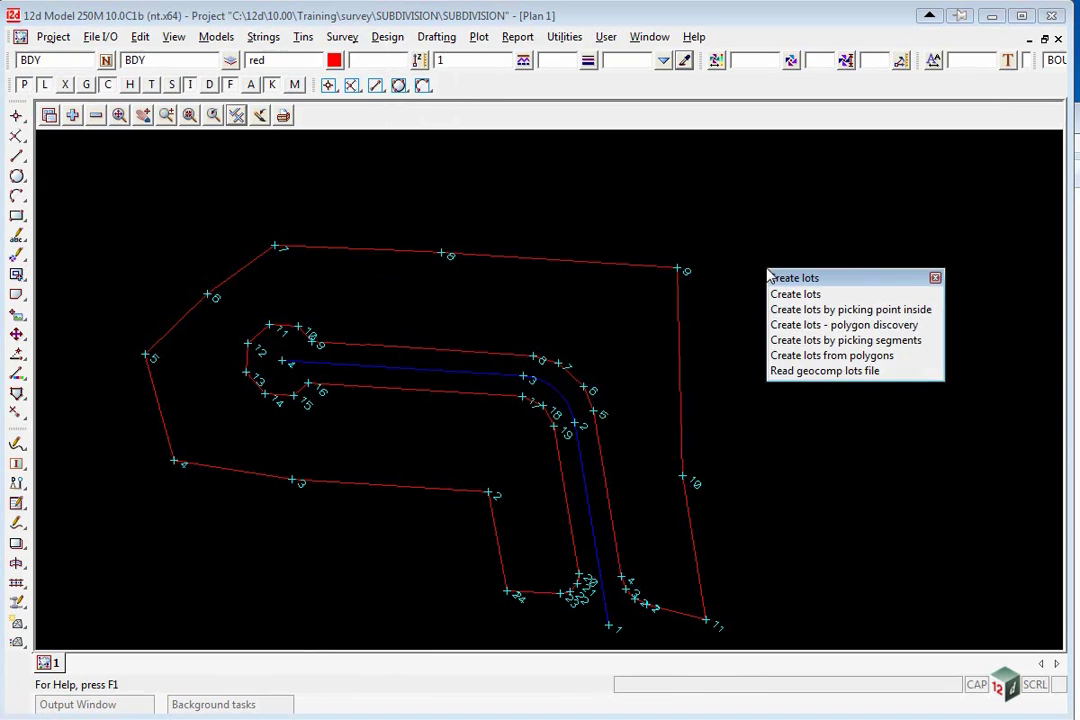
drag(790, 282, 60, 147)
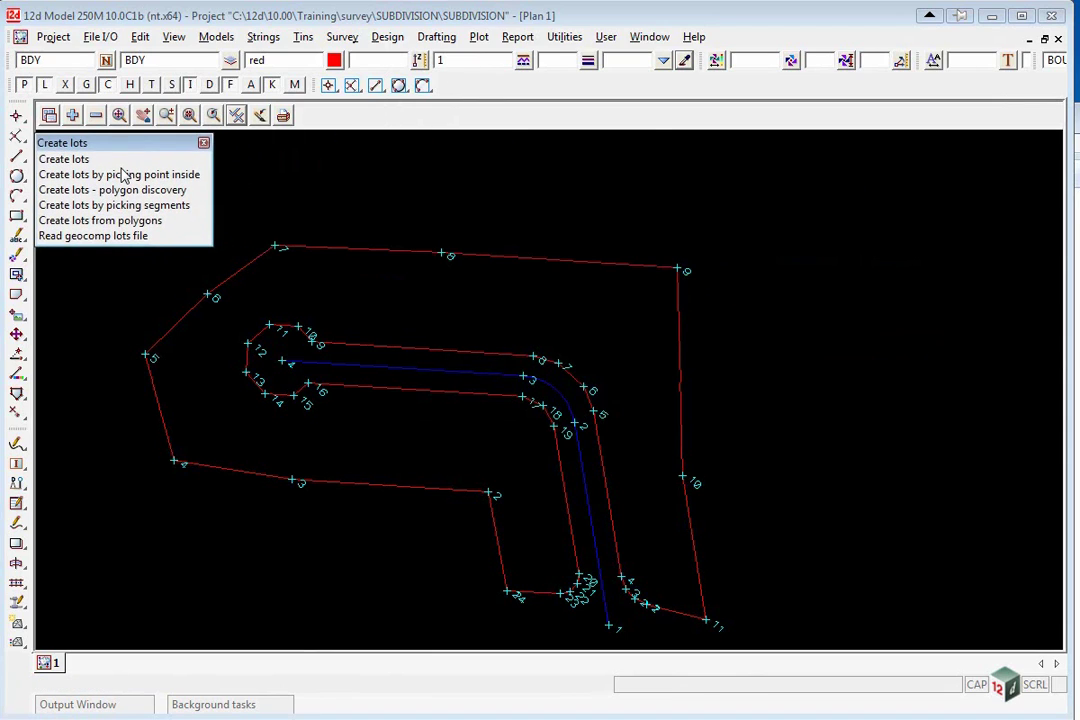
Start Create lots with model LOTS, view 1 and purple colour
click(57, 163)
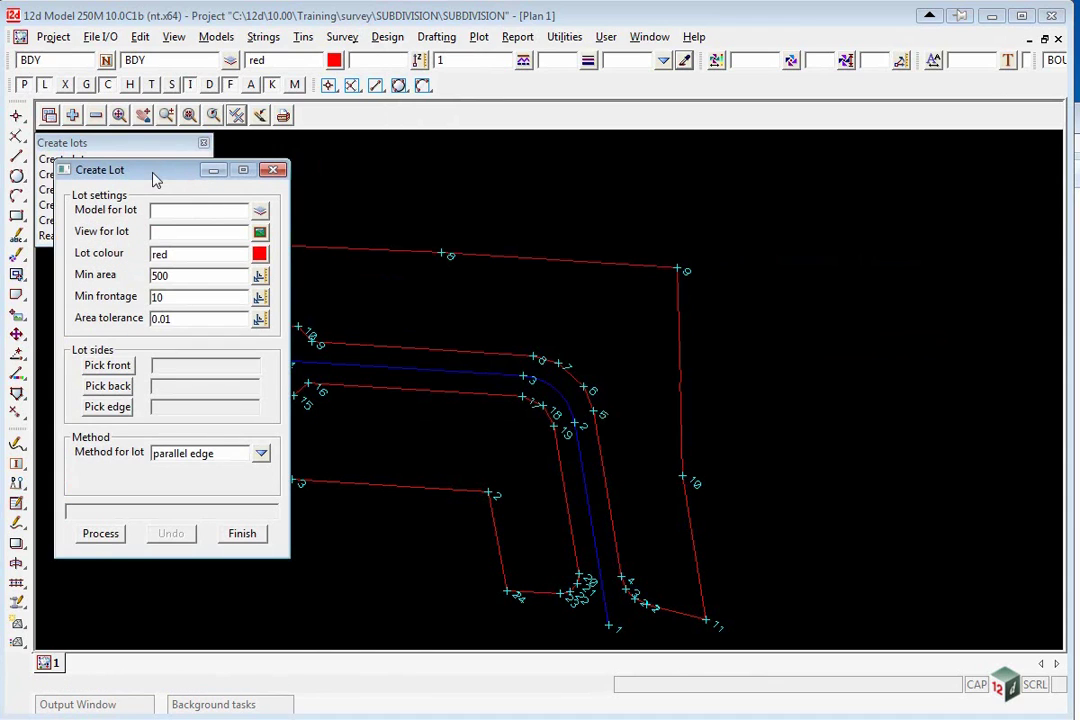
drag(173, 172, 407, 143)
click(405, 182)
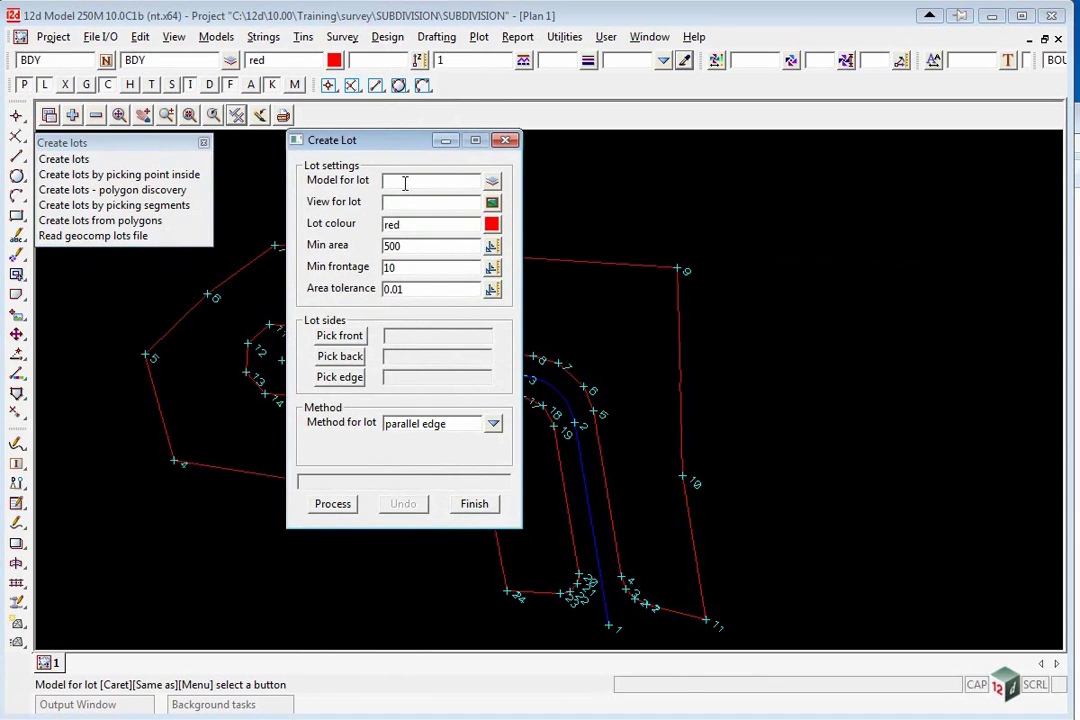
text(LOTS)
click(433, 203)
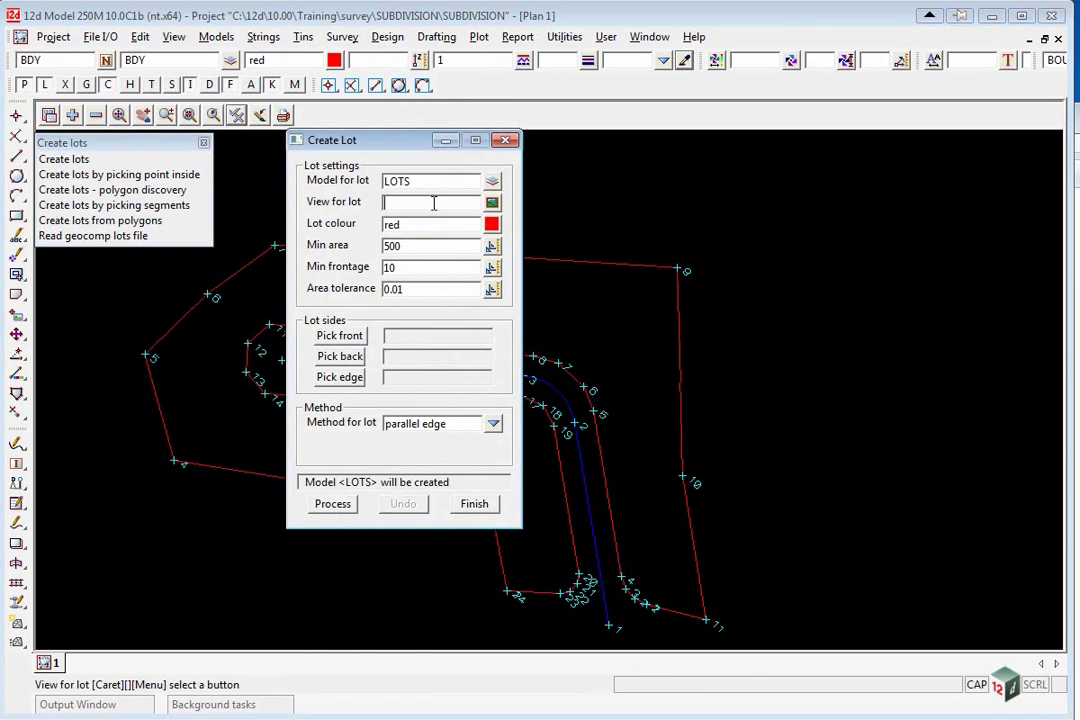
click(491, 202)
click(503, 232)
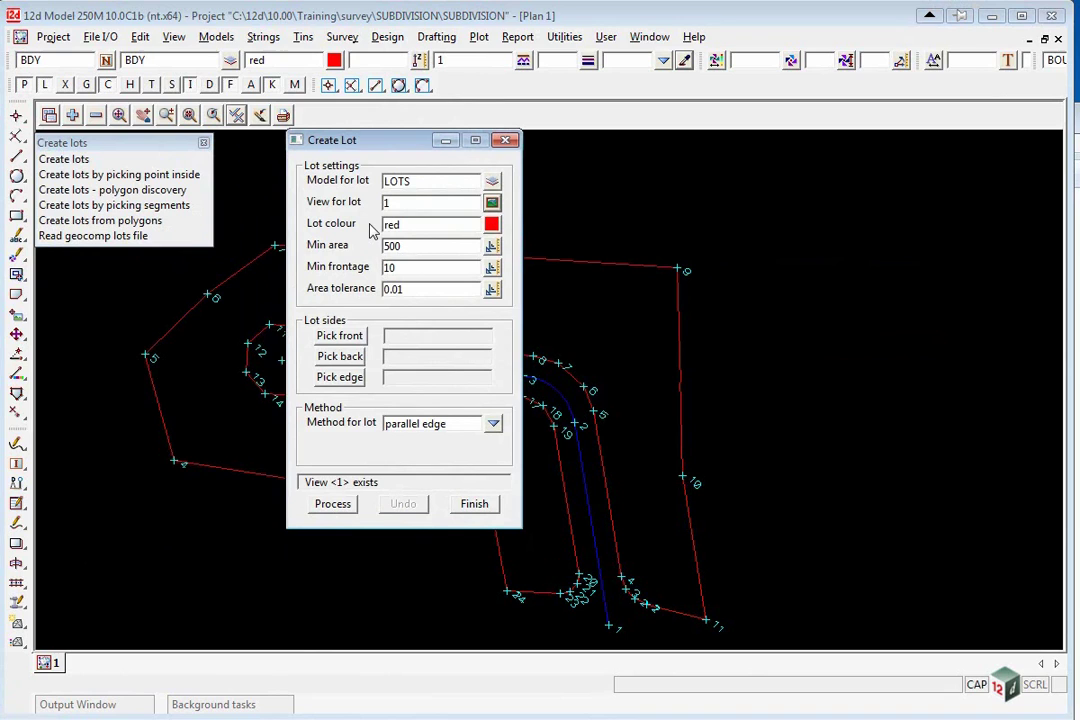
click(491, 224)
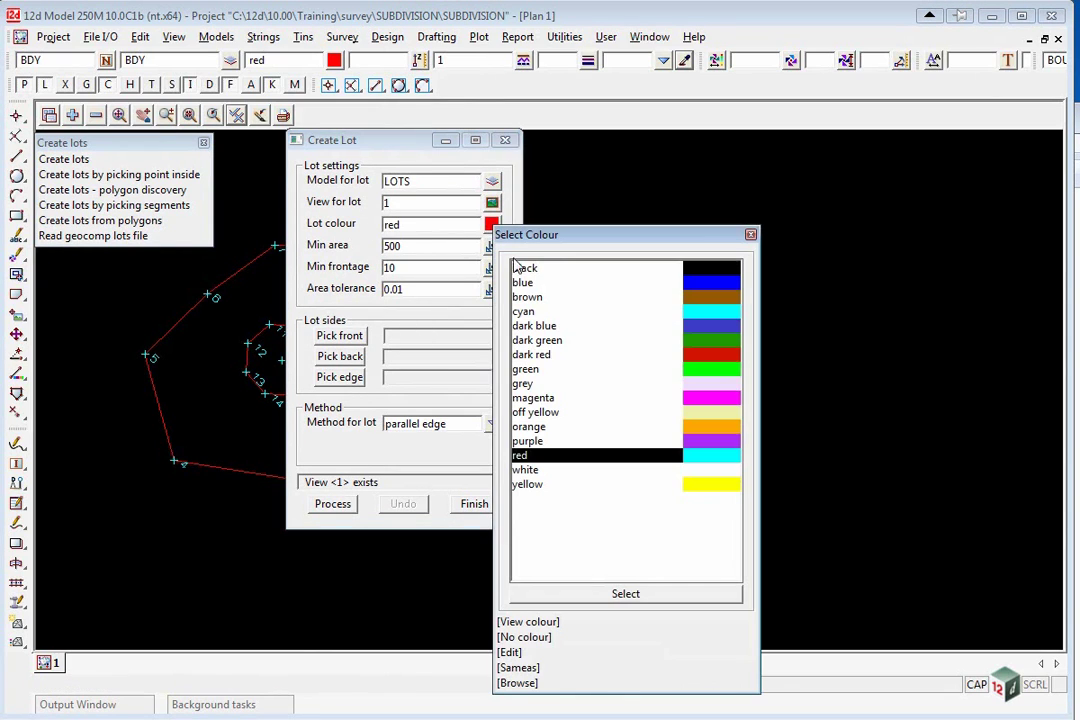
double_click(701, 441)
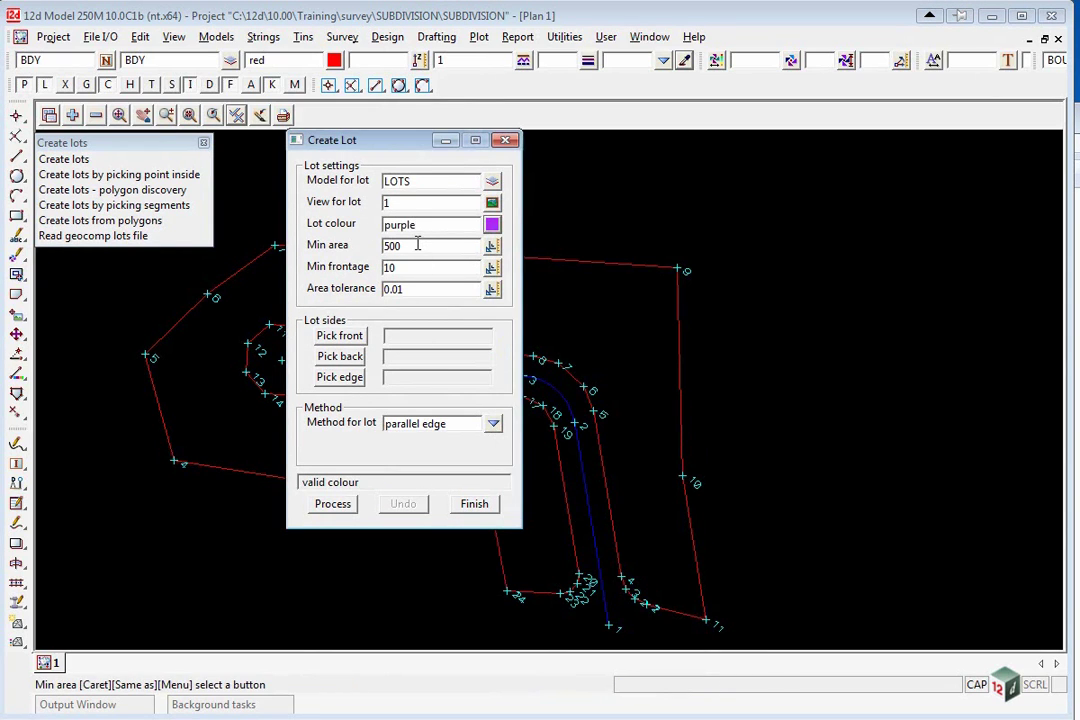
Set the minimum lot area to 800 and minimum frontage to 8
click(417, 246)
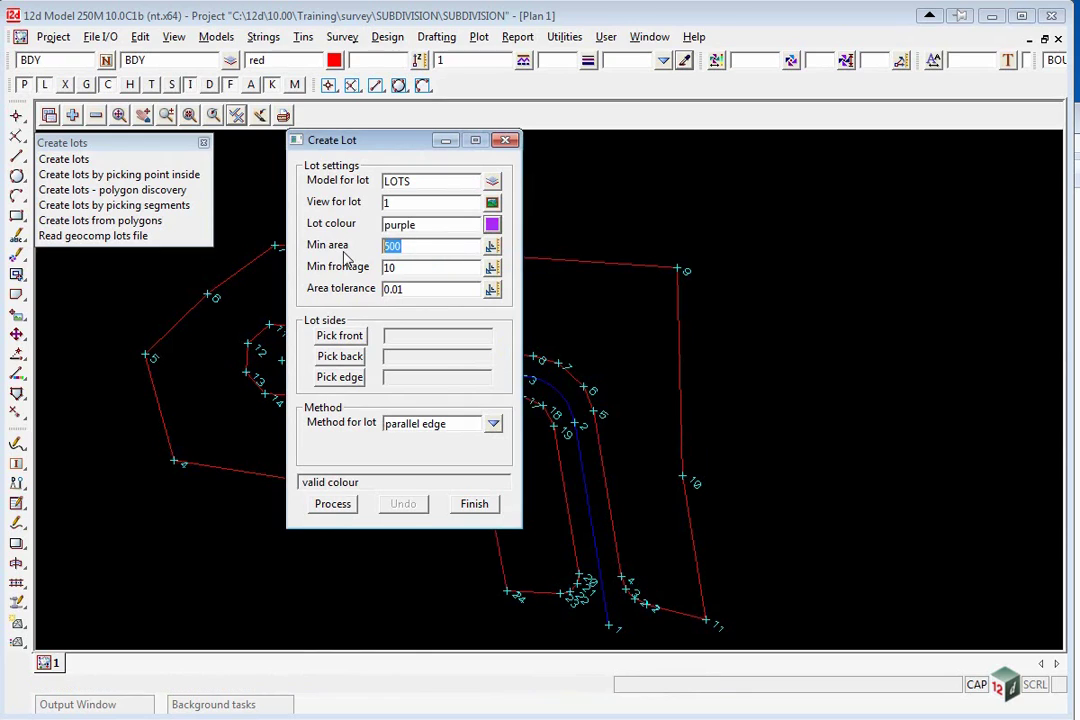
text(80)
click(422, 268)
text(8)
drag(397, 151, 256, 113)
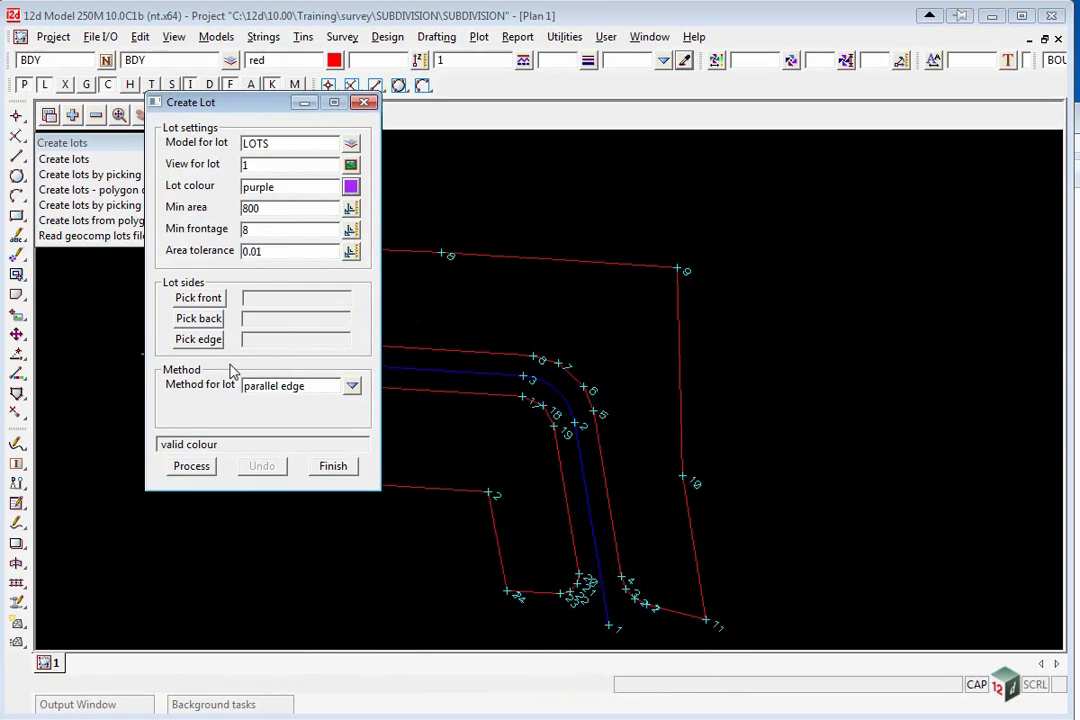
click(352, 385)
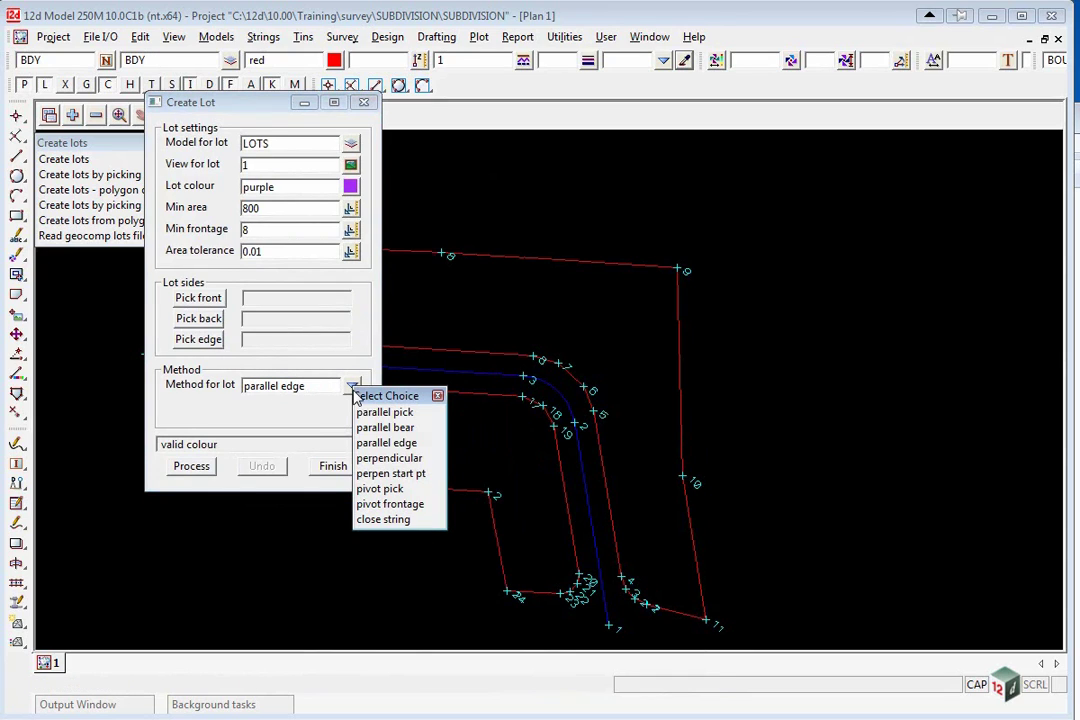
Set the method to perpendicular and pick the BDY string as lot front and back
click(388, 458)
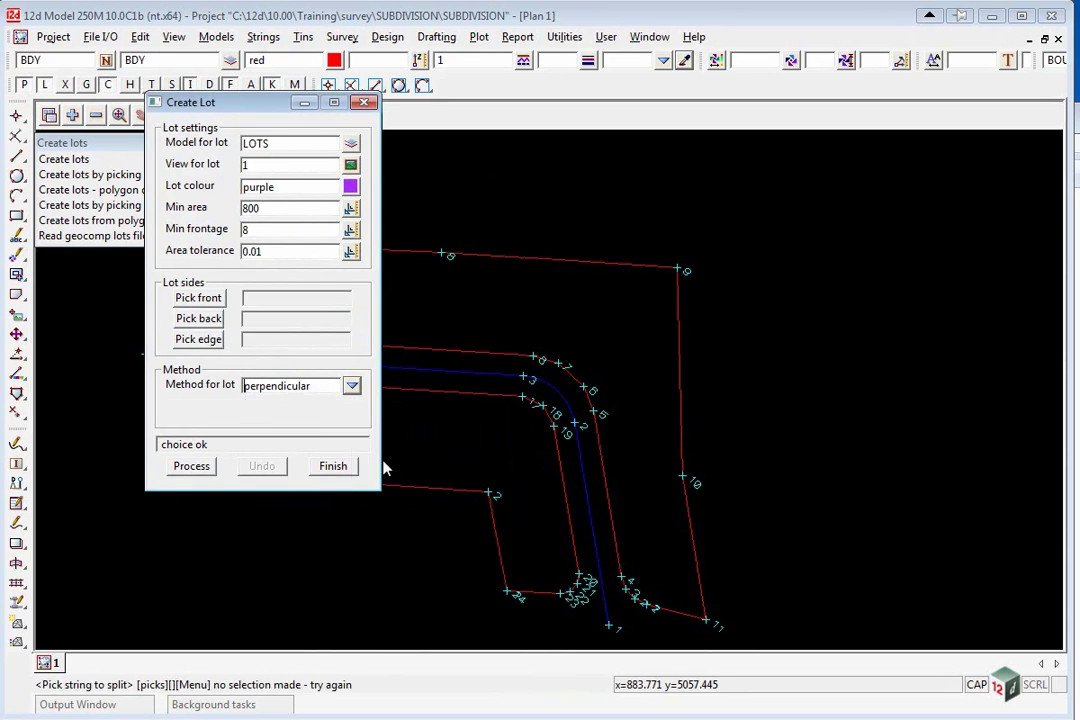
click(199, 299)
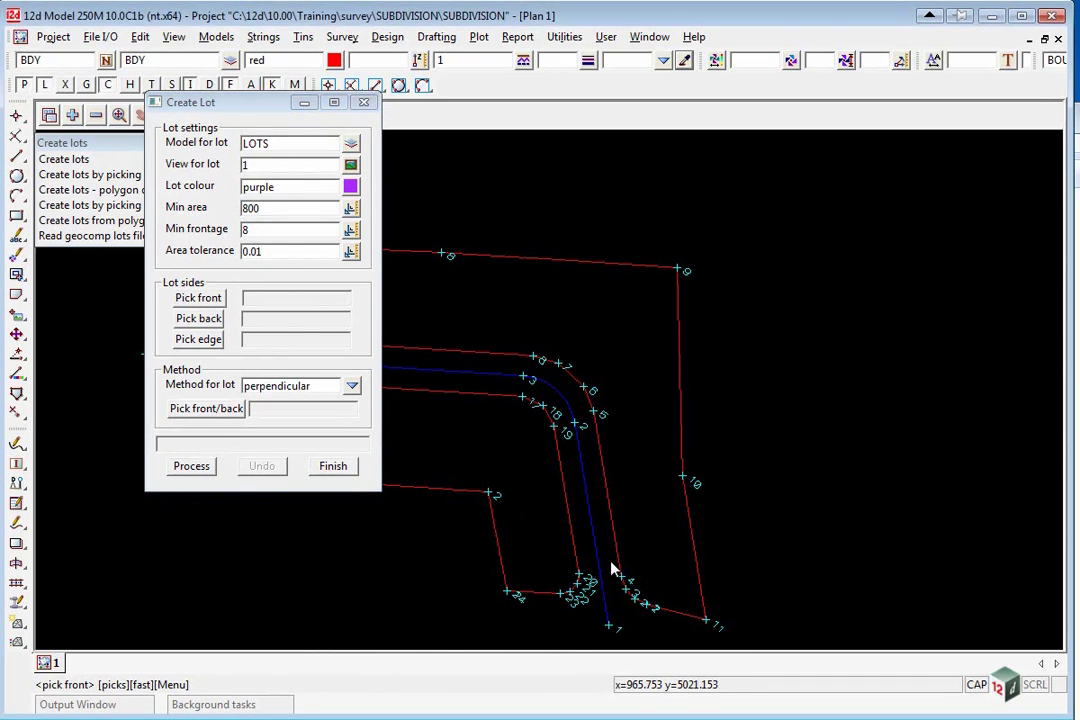
click(609, 516)
middle_click(609, 516)
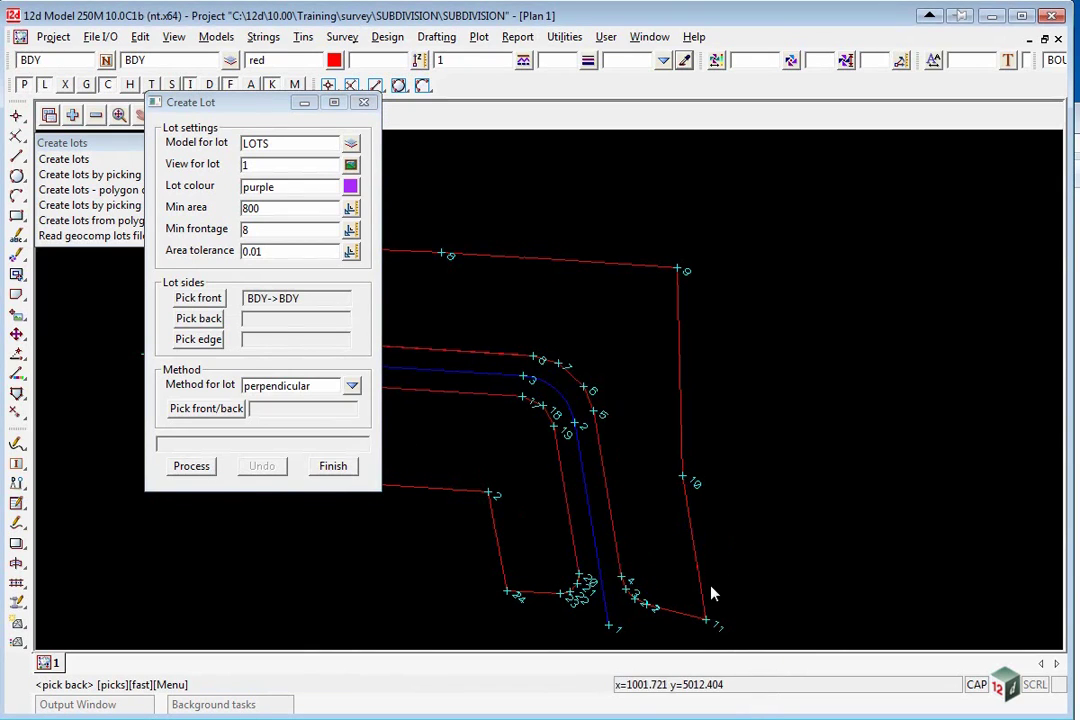
click(695, 538)
middle_click(695, 538)
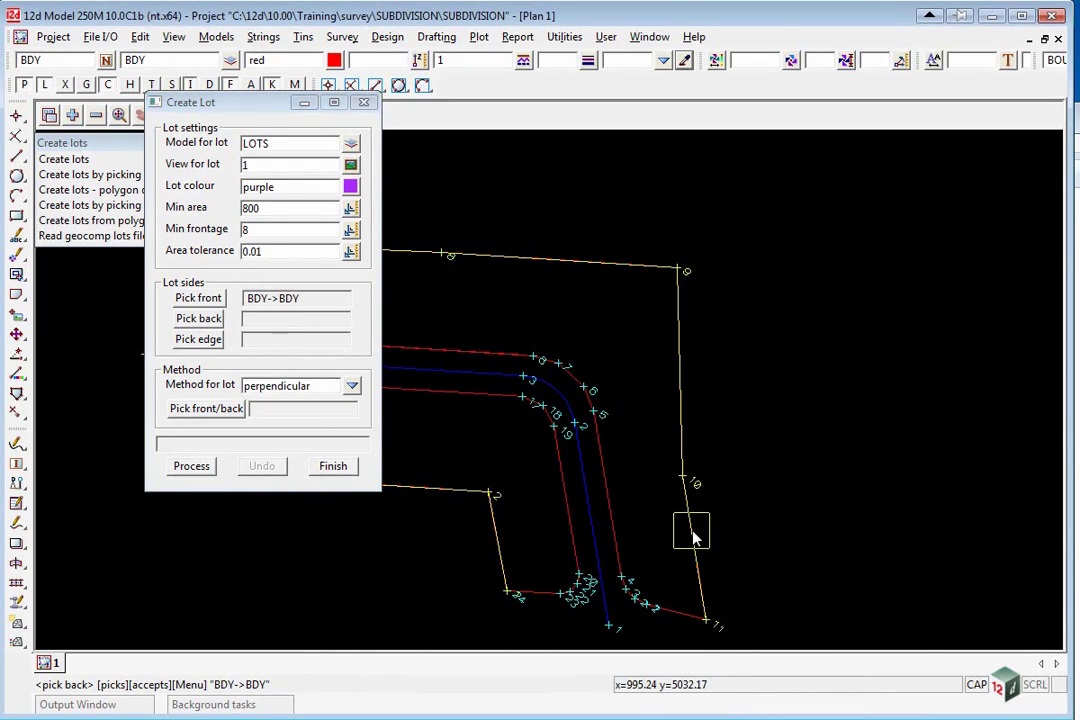
Pick the boundary string as the lot edge and as the front/back string
click(200, 340)
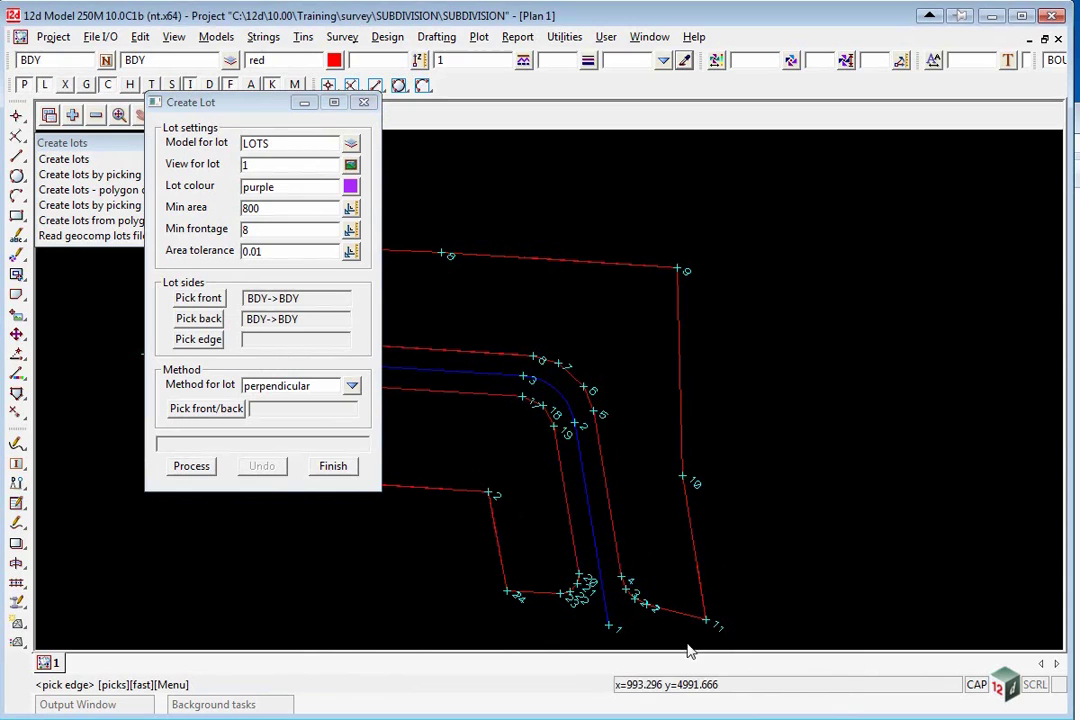
click(672, 614)
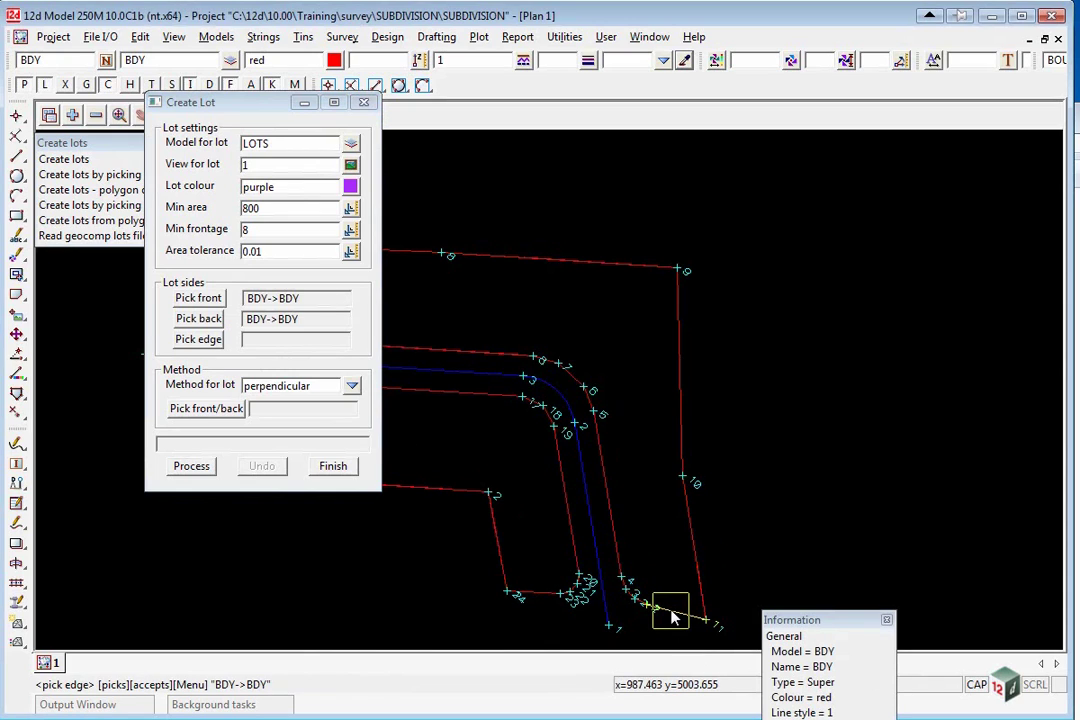
middle_click(672, 617)
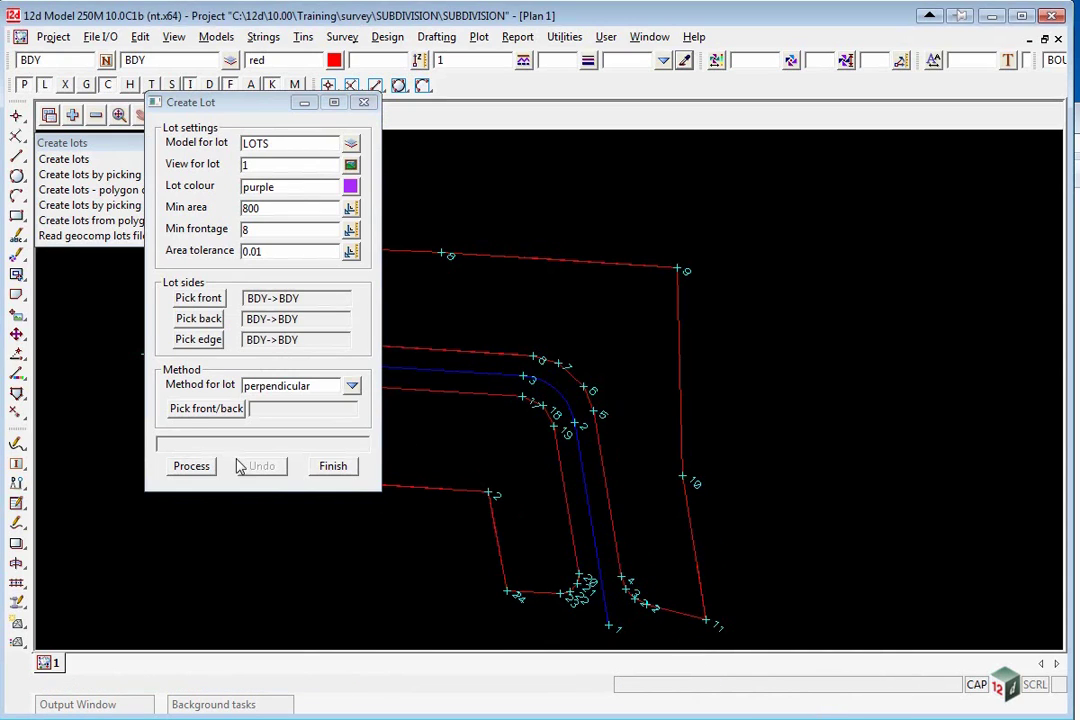
click(198, 410)
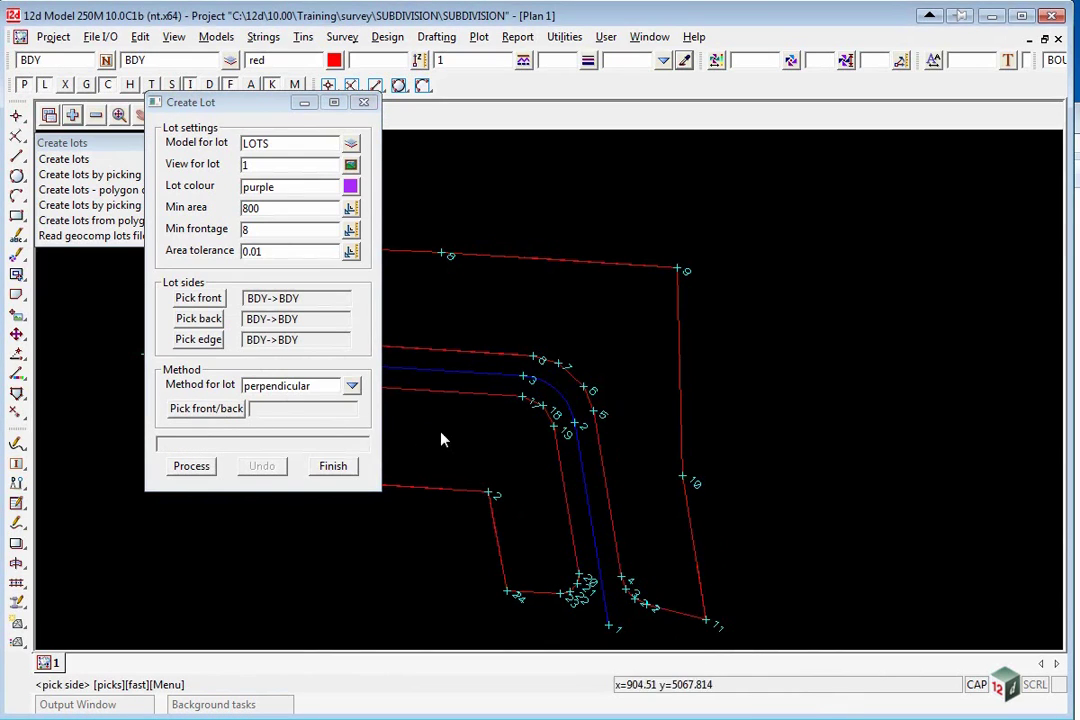
click(614, 540)
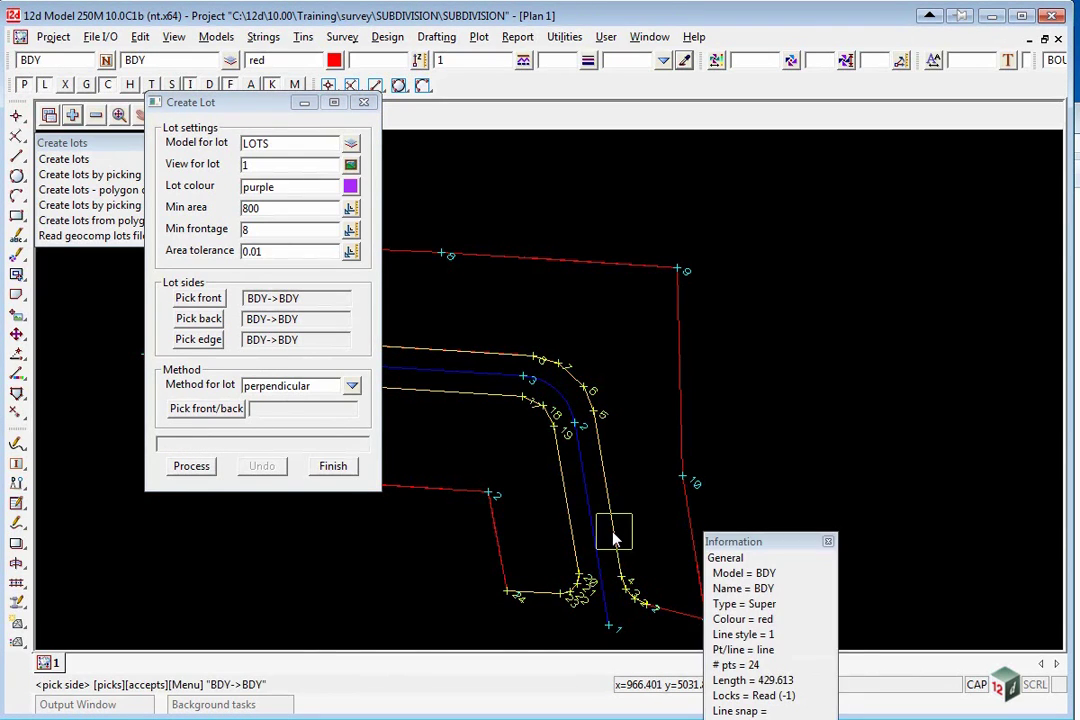
middle_click(612, 537)
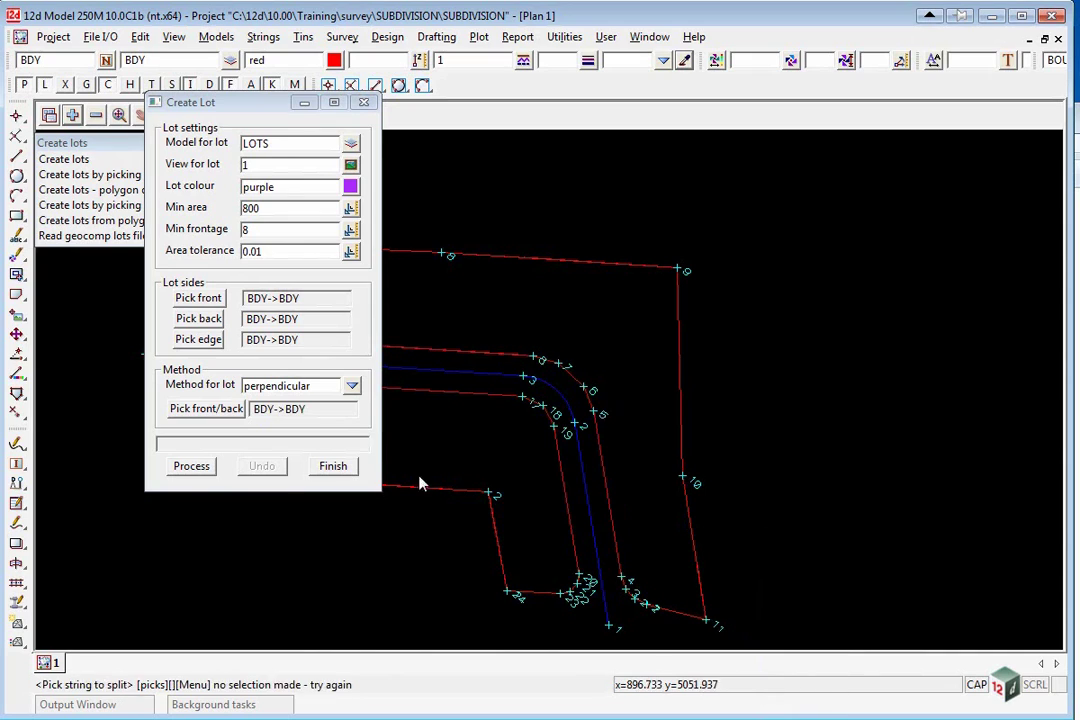
Process the first perpendicular lot and confirm with String Inquire that its area is about 800 m²
click(191, 466)
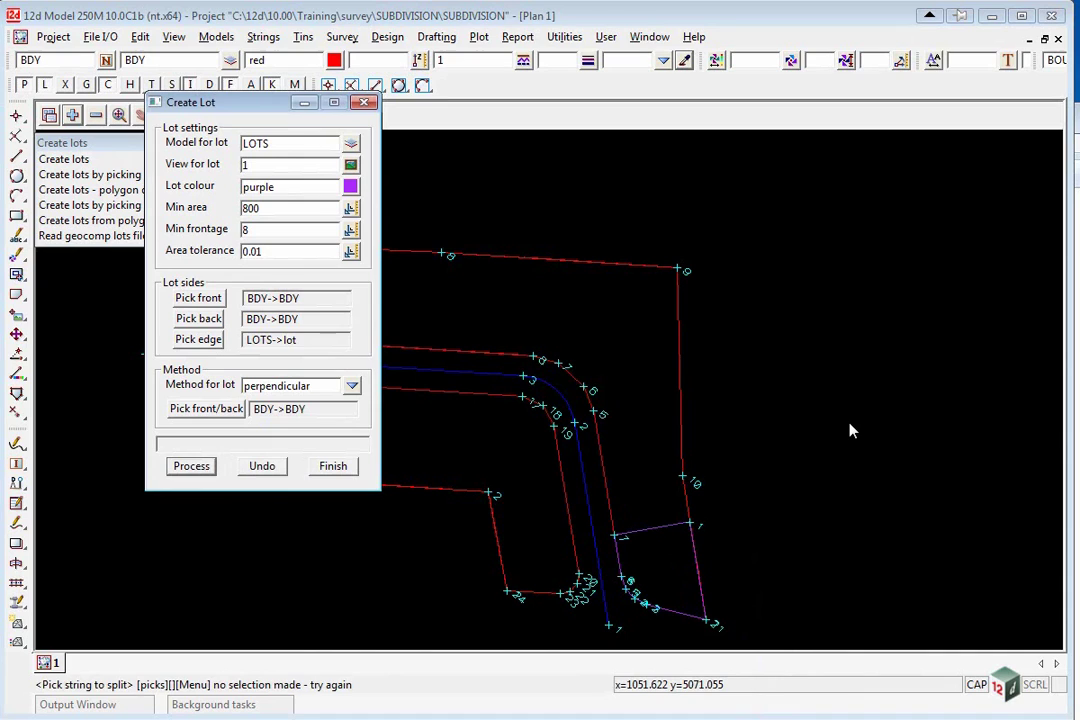
key(ctrl+i)
click(658, 530)
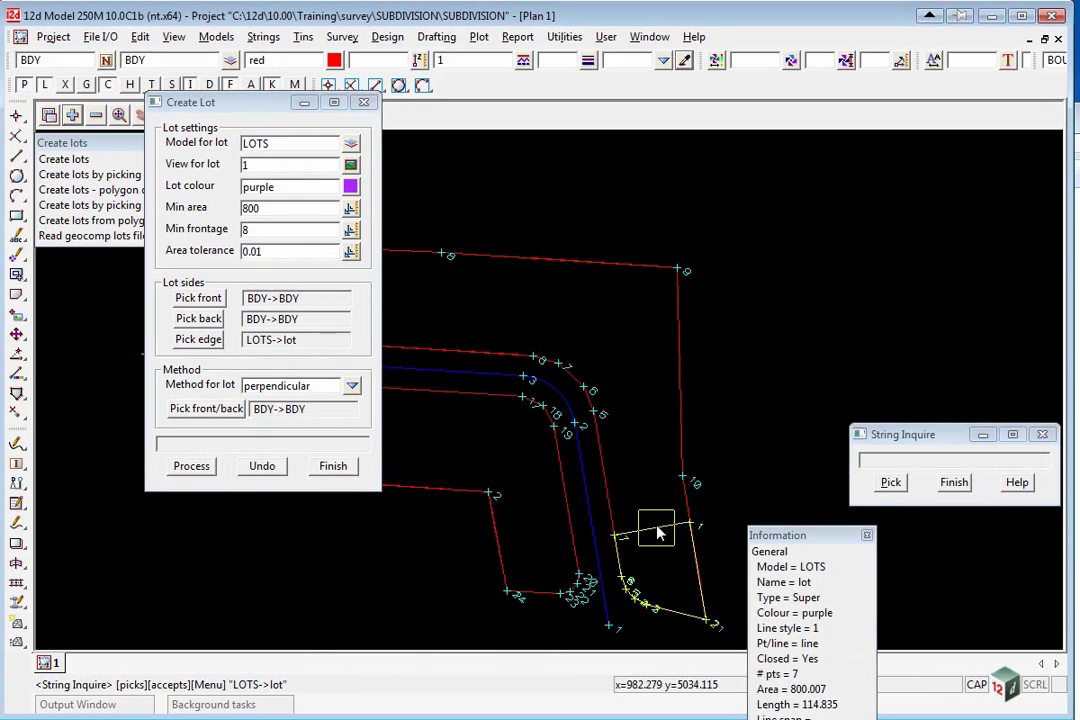
click(950, 485)
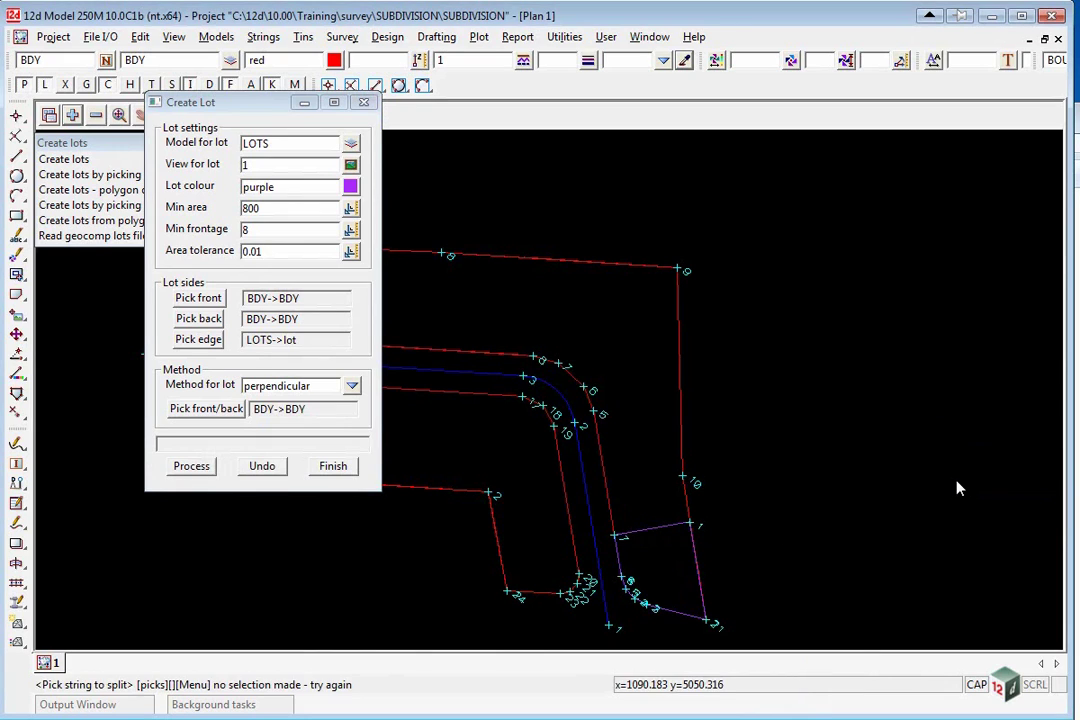
Switch to parallel pick on the first lot's edge and process two more lots northward
click(267, 252)
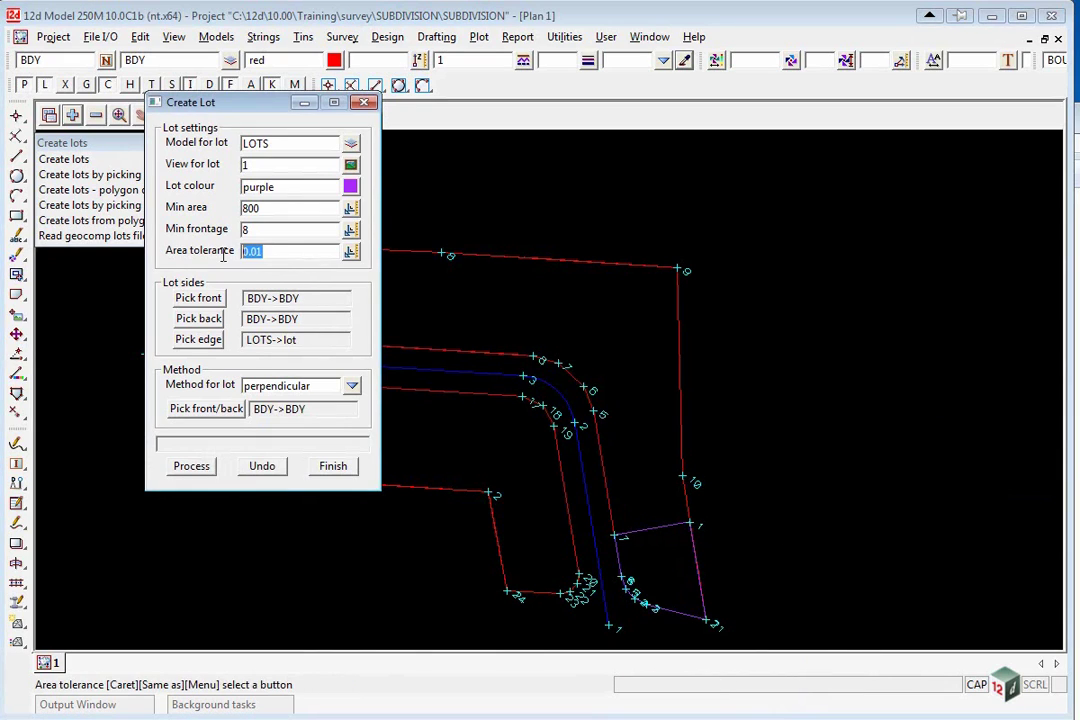
click(267, 253)
scroll(343, 395, up, 2)
click(352, 386)
click(375, 410)
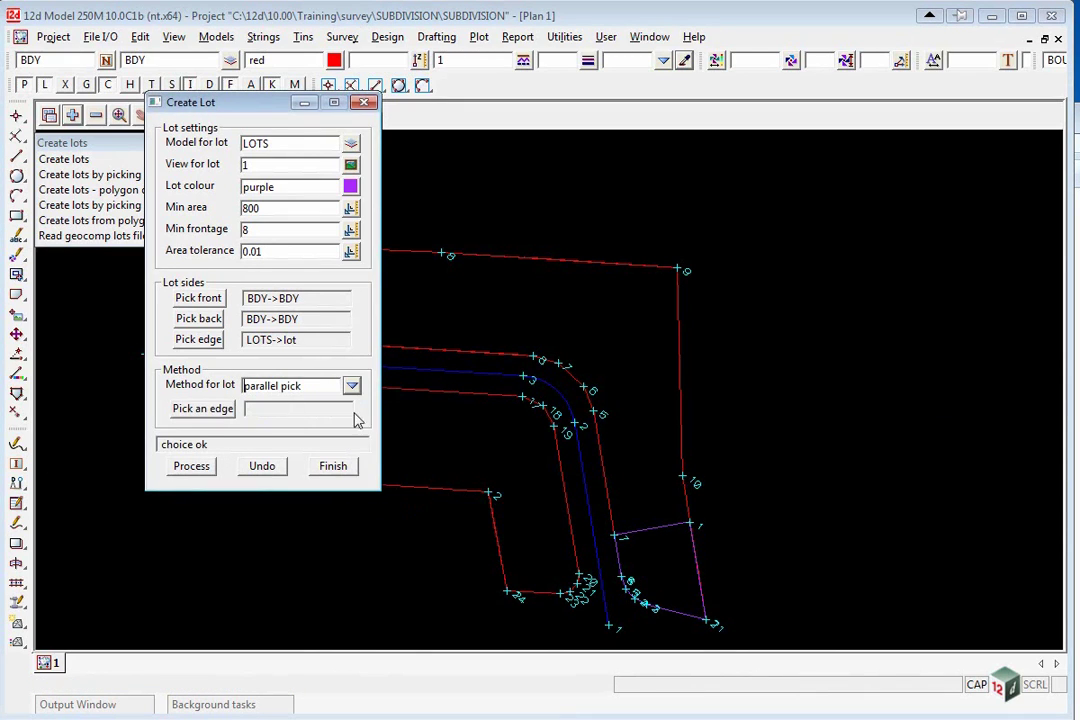
click(205, 410)
click(651, 530)
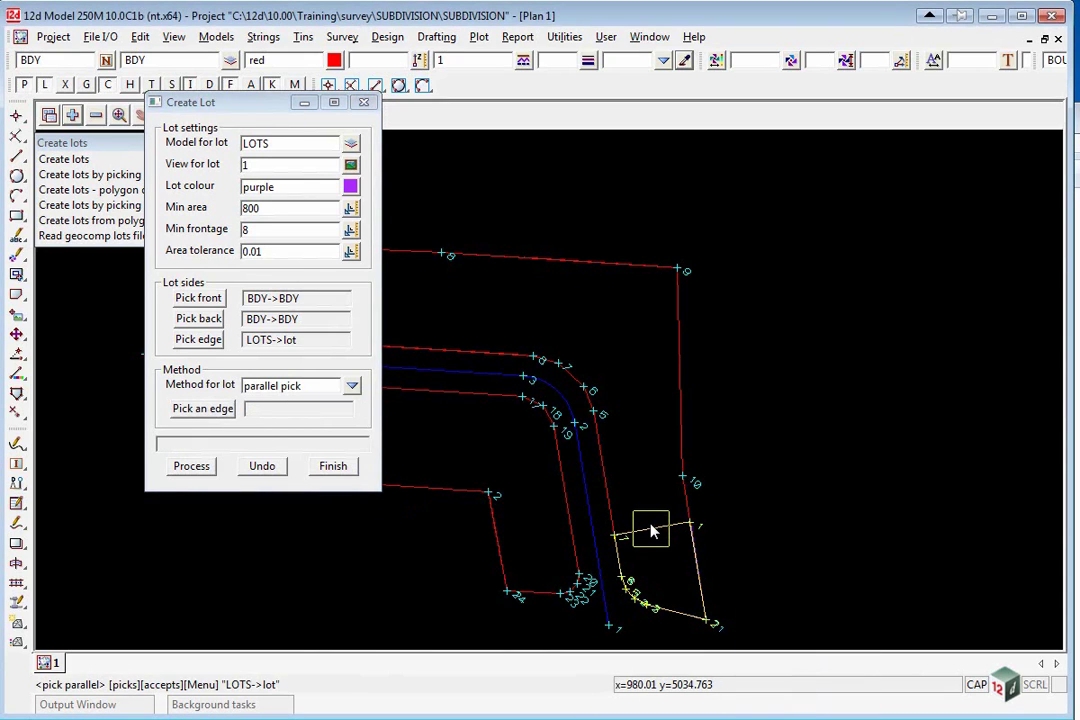
click(651, 530)
click(192, 466)
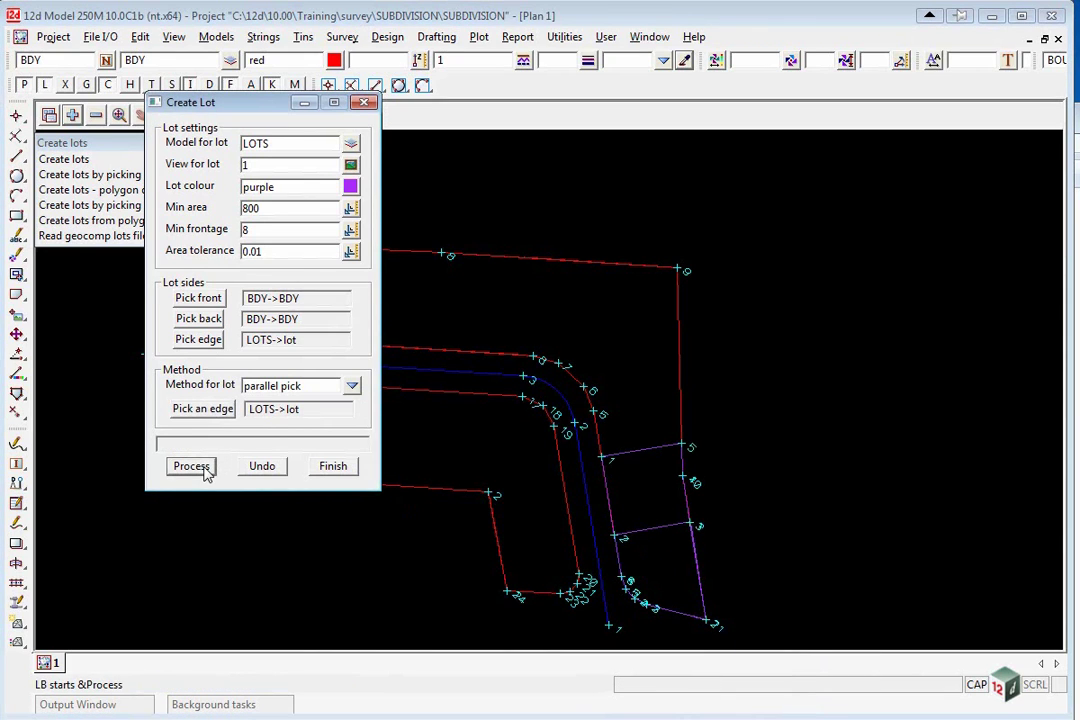
click(205, 474)
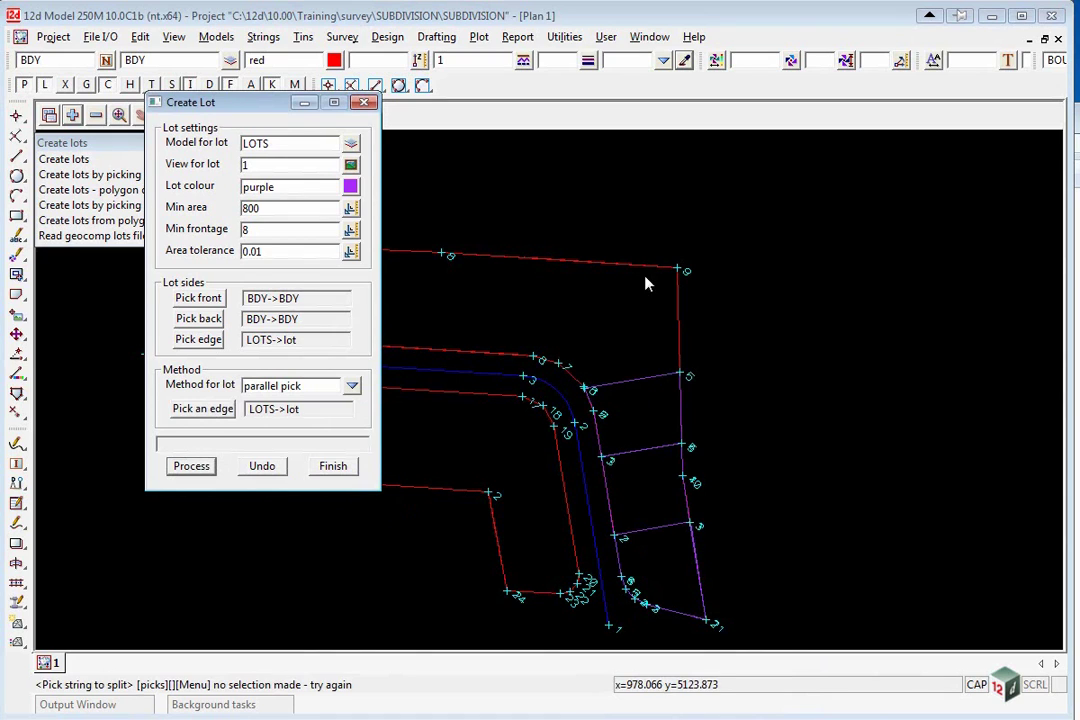
drag(197, 106, 877, 114)
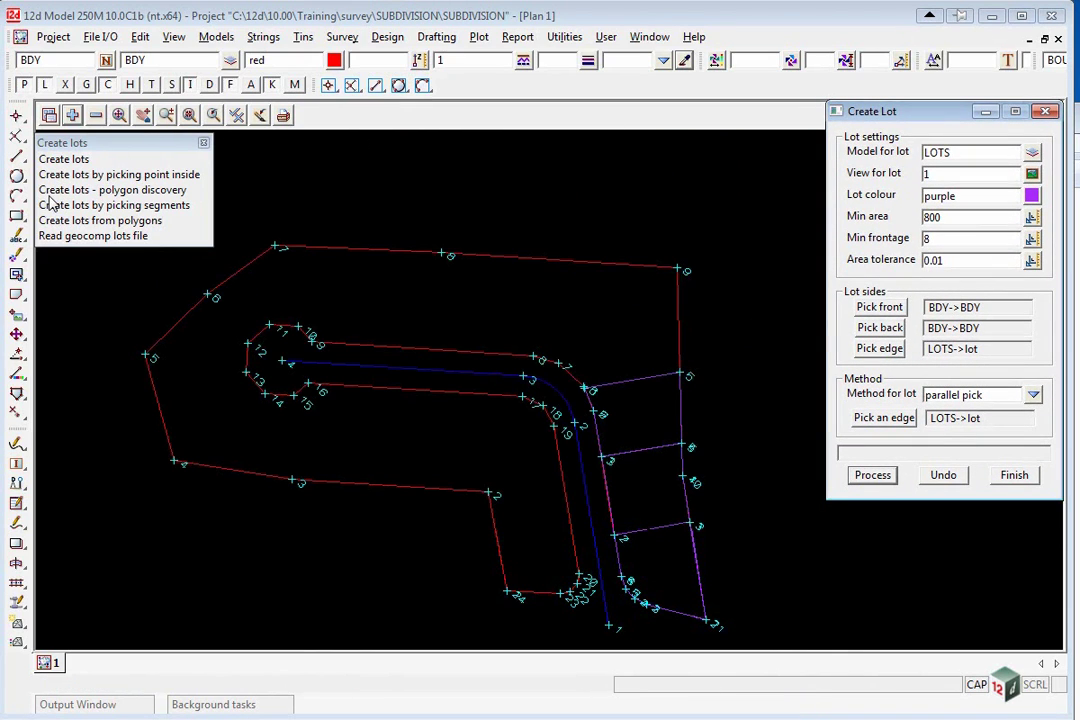
Start Create lots by picking segments with model LOTS, purple colour and first/last segments joined
click(125, 207)
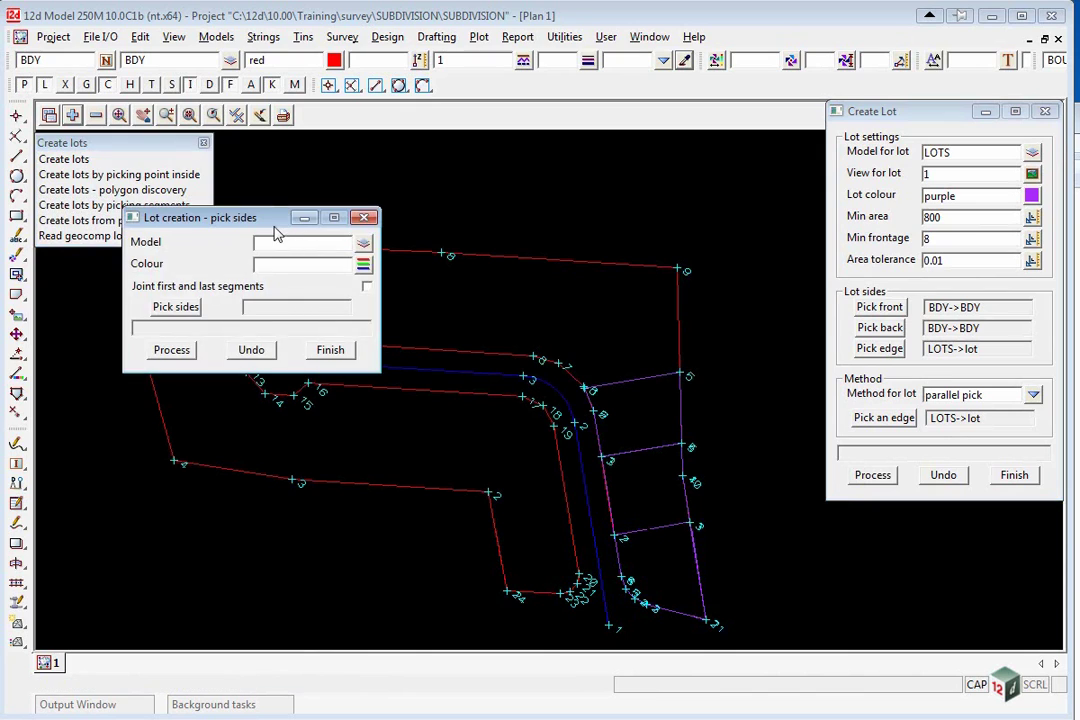
drag(266, 222, 196, 286)
click(289, 299)
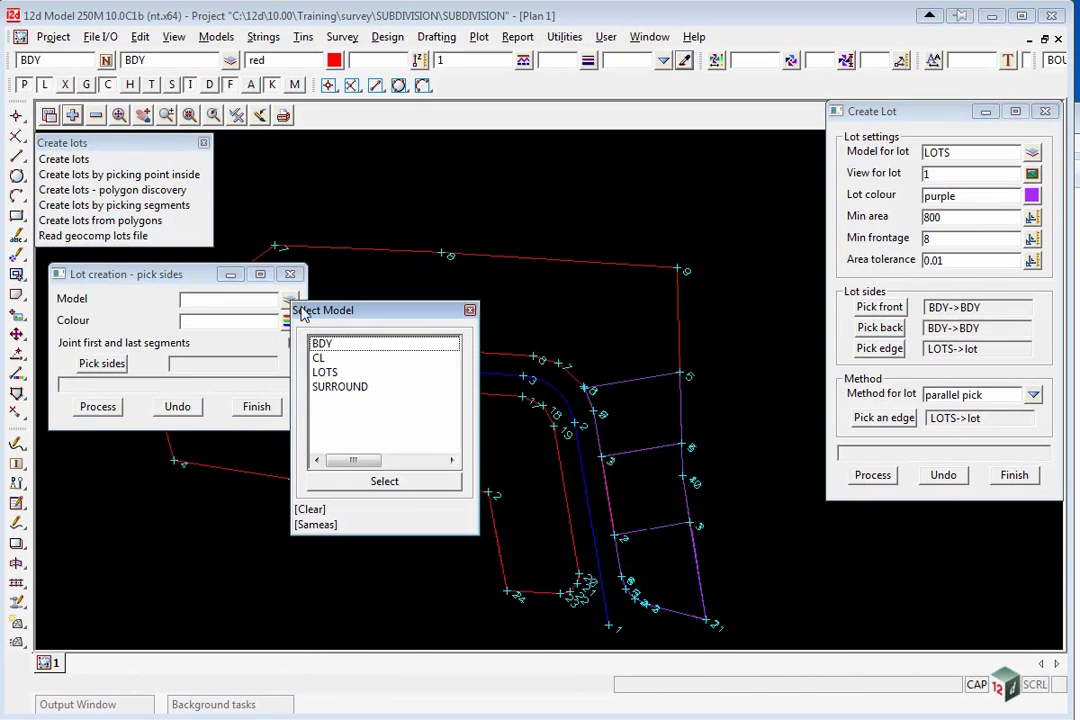
click(336, 373)
click(289, 321)
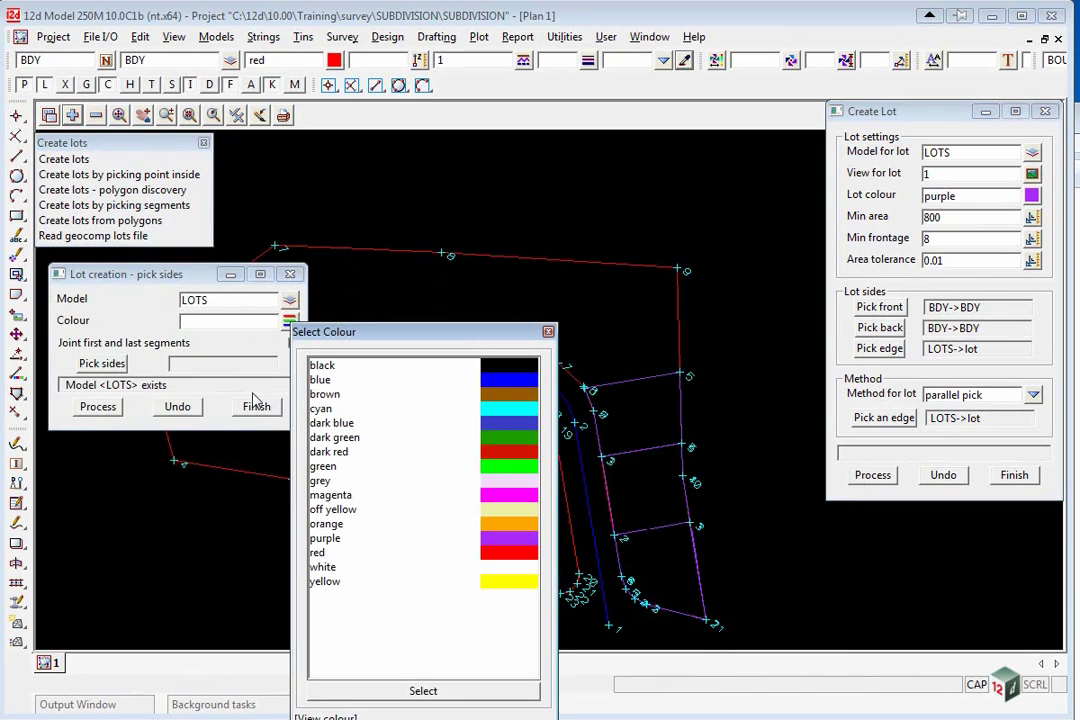
double_click(502, 539)
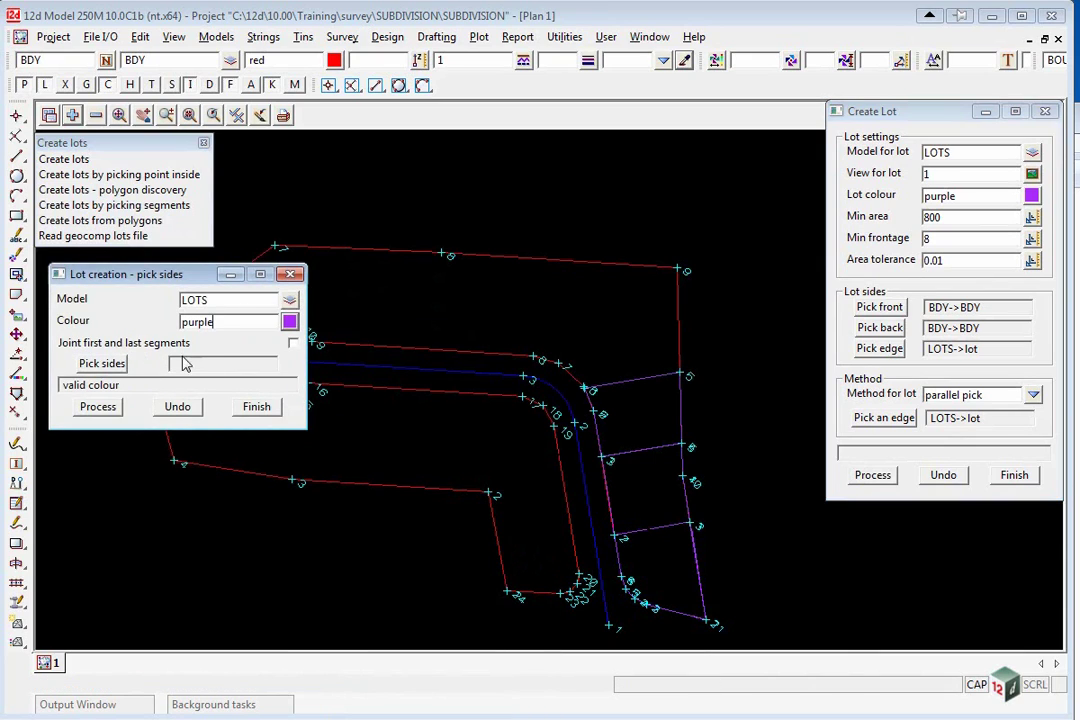
click(293, 343)
Pick the eastern boundary and the existing lot's top edge as the first two sides
click(104, 363)
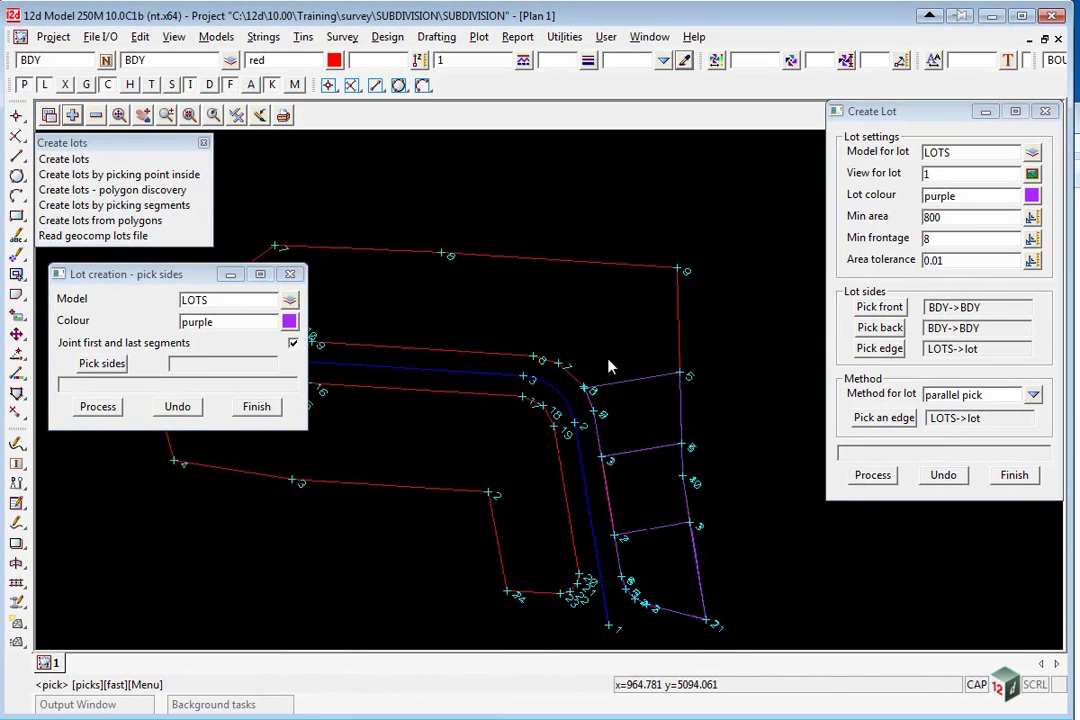
scroll(650, 367, up, 3)
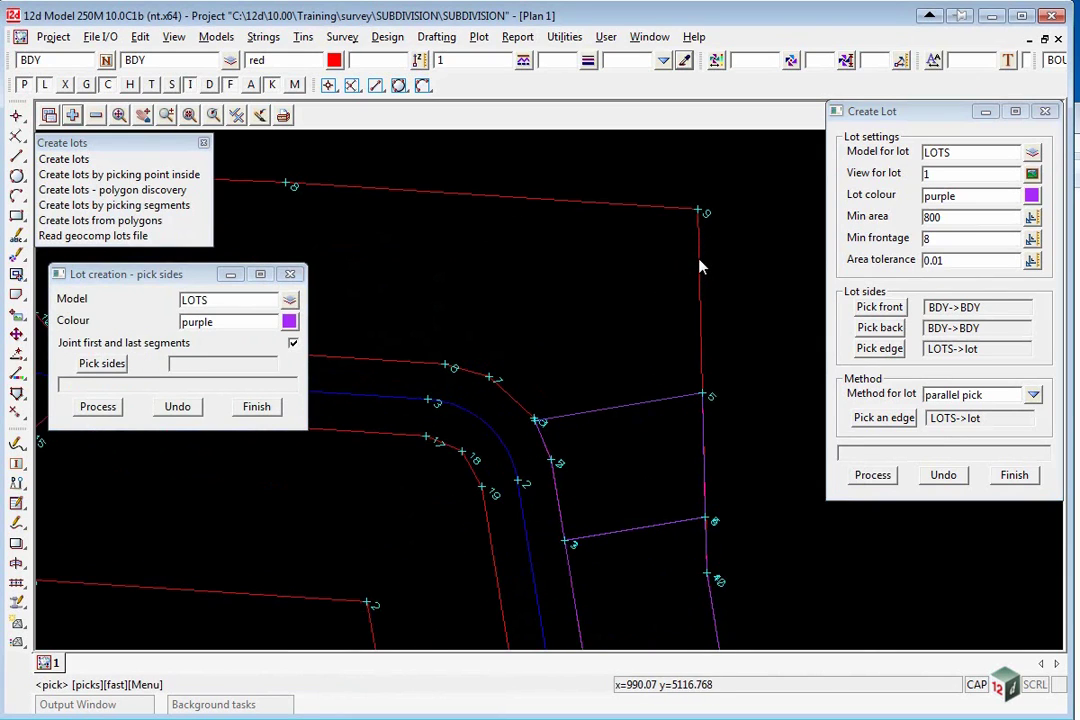
click(704, 289)
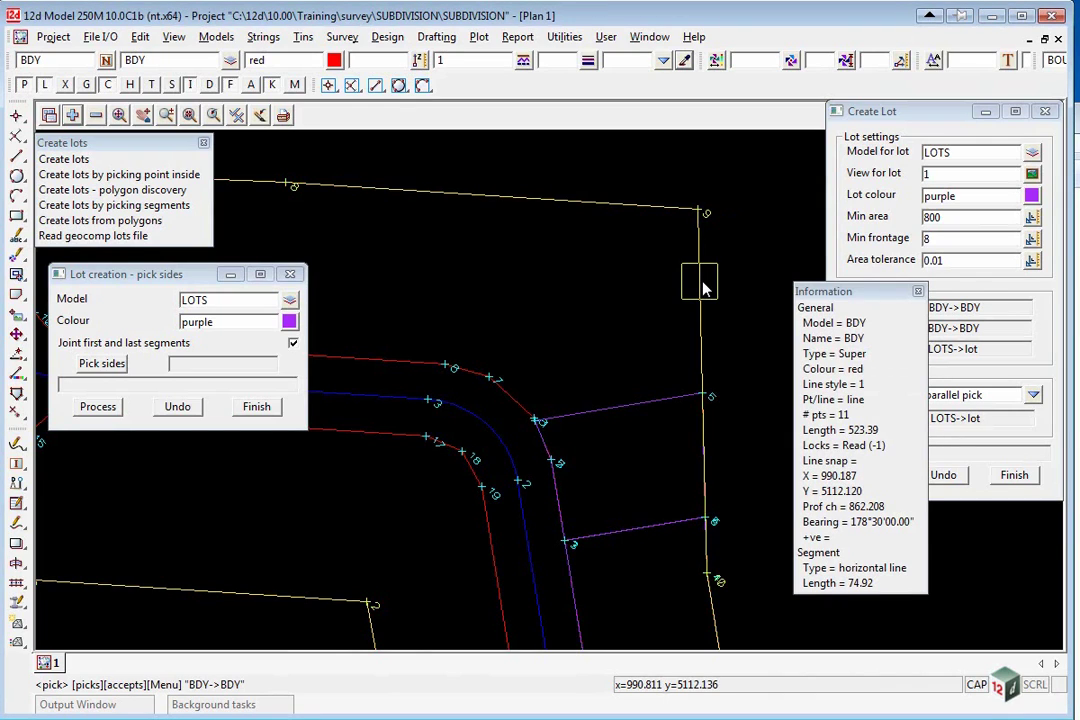
middle_click(704, 289)
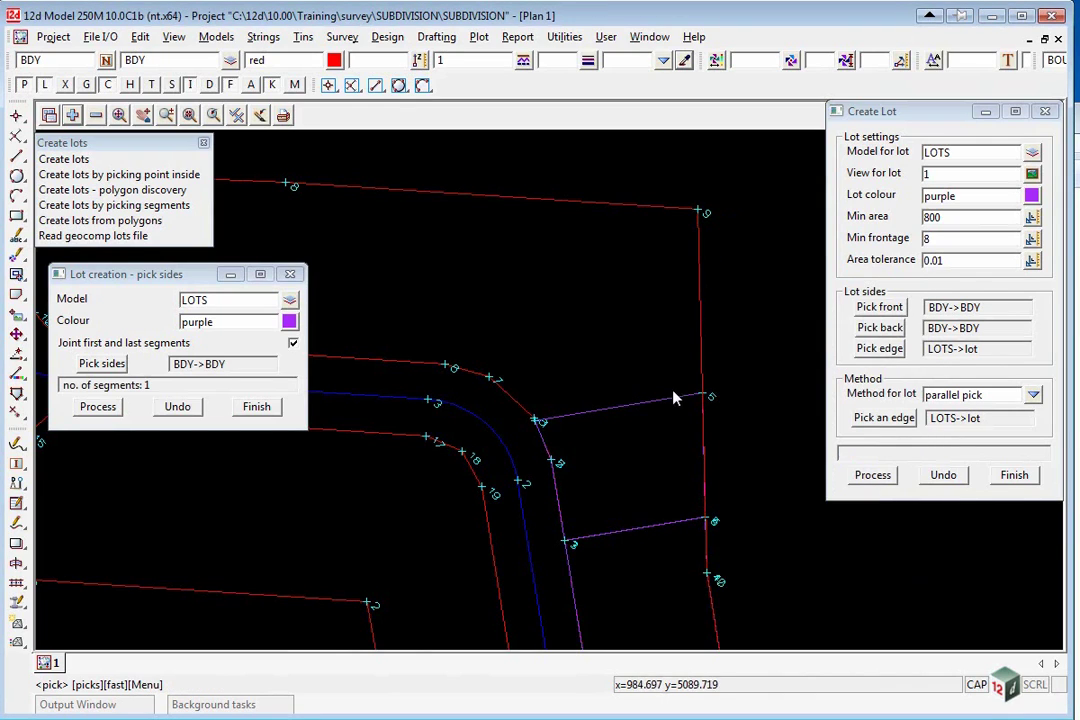
click(622, 409)
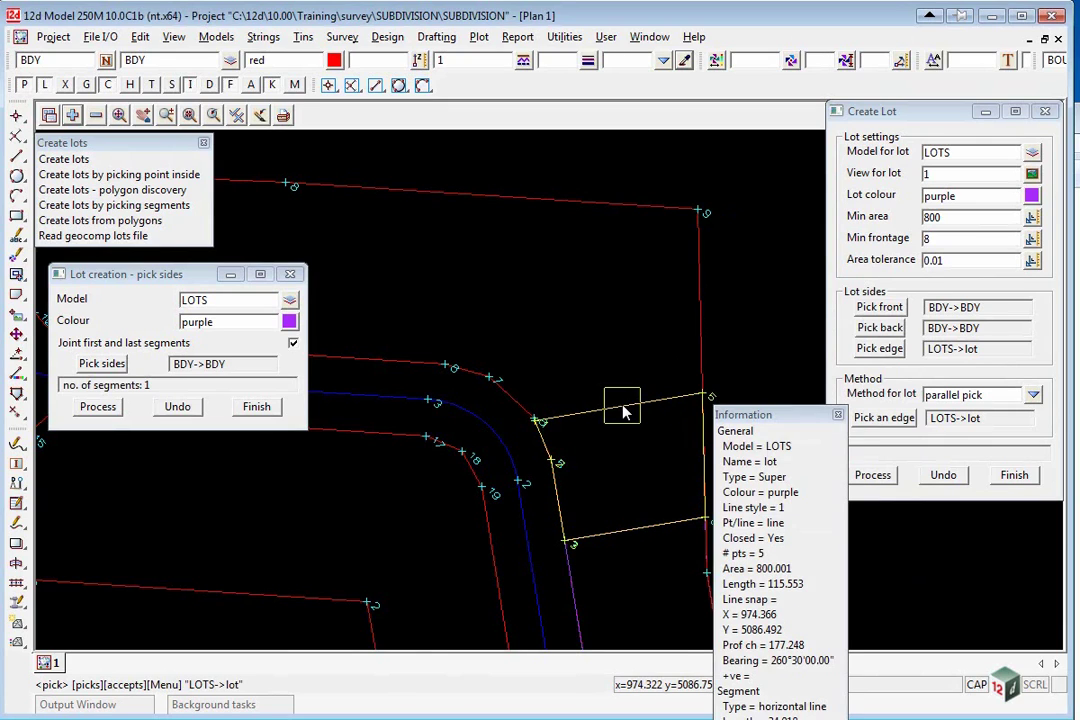
middle_click(622, 410)
scroll(478, 426, up, 3)
scroll(598, 436, up, 5)
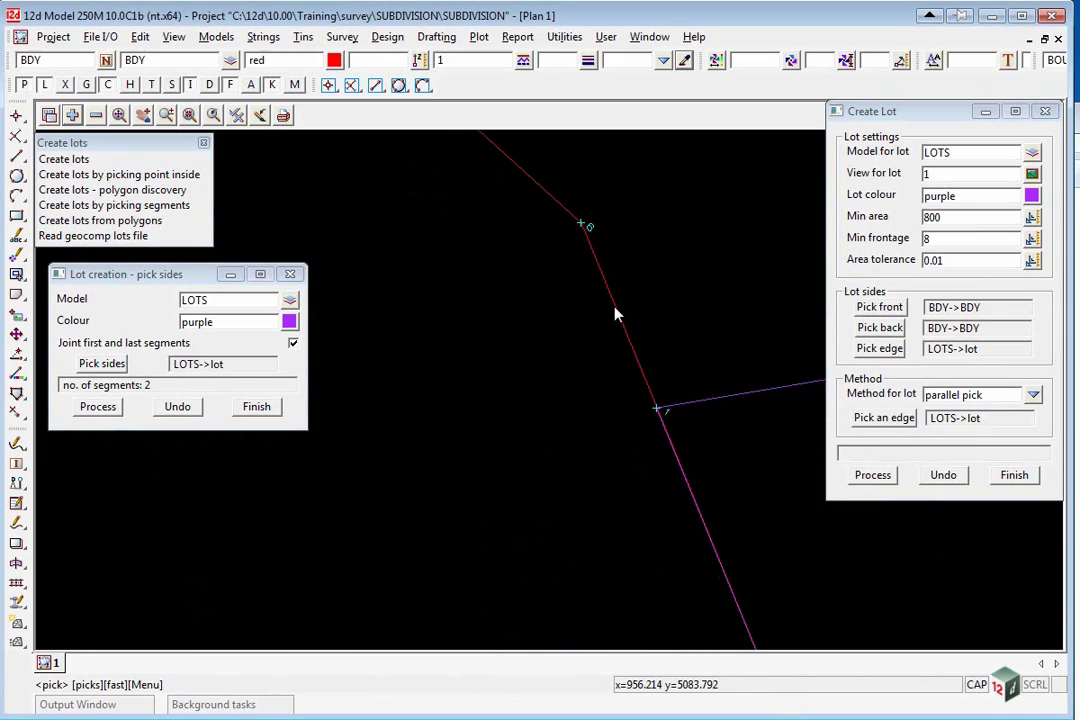
Pick two more boundary segments as sides and process the north-east corner lot
click(615, 306)
middle_click(605, 357)
scroll(640, 450, down, 5)
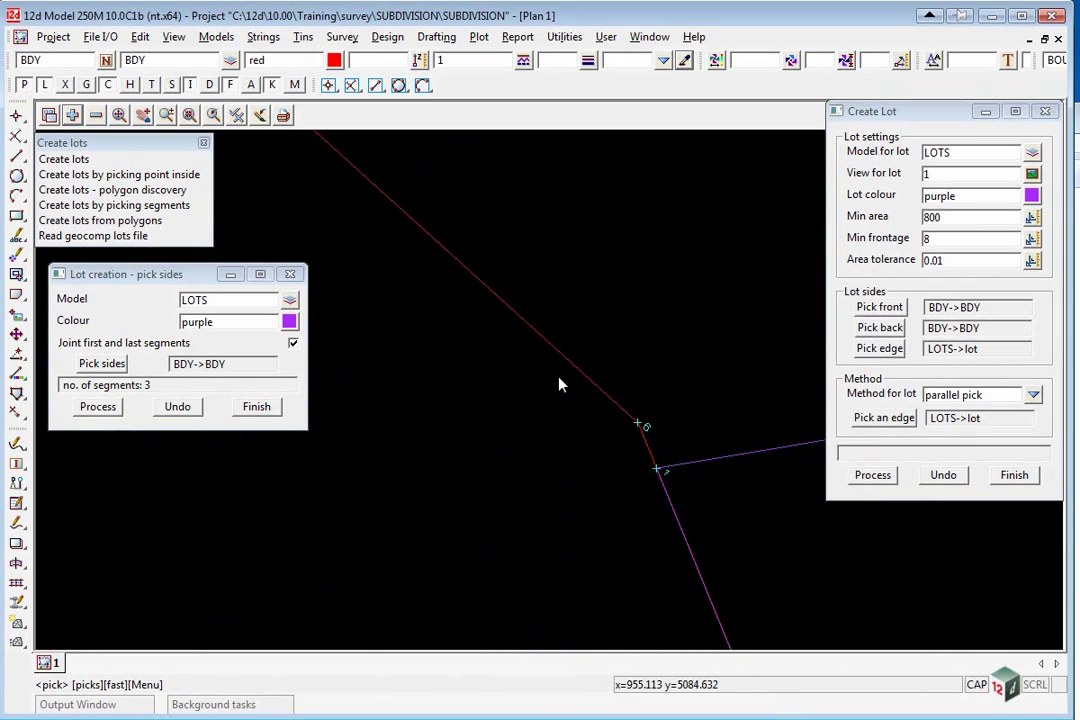
click(484, 290)
middle_click(533, 422)
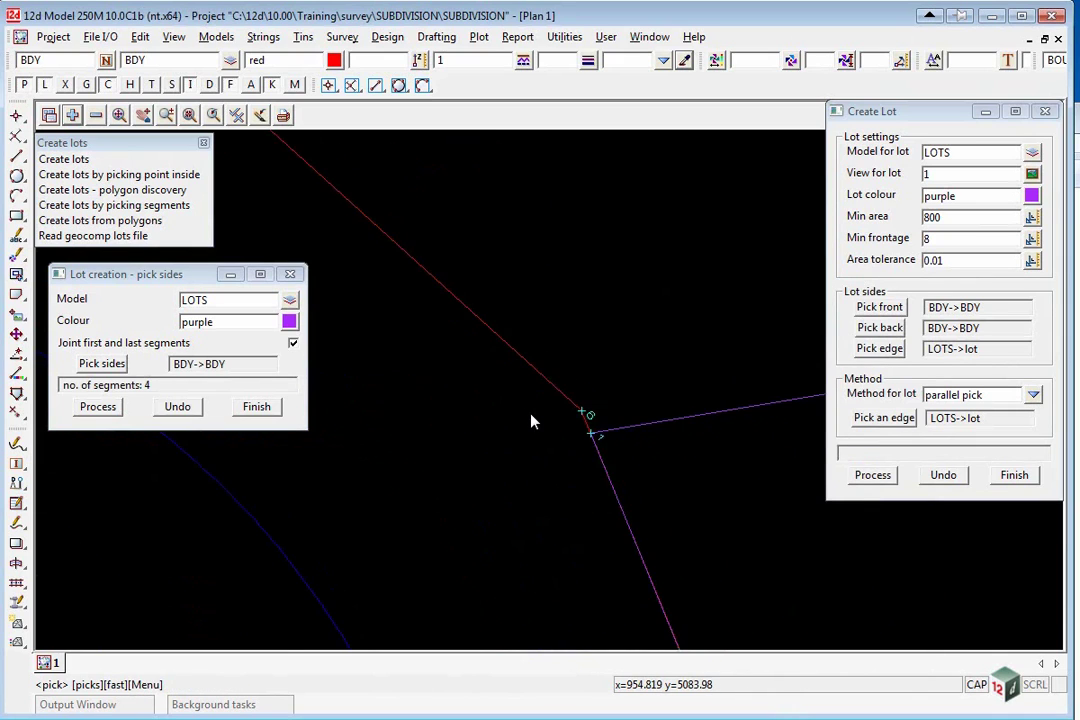
scroll(533, 422, up, 4)
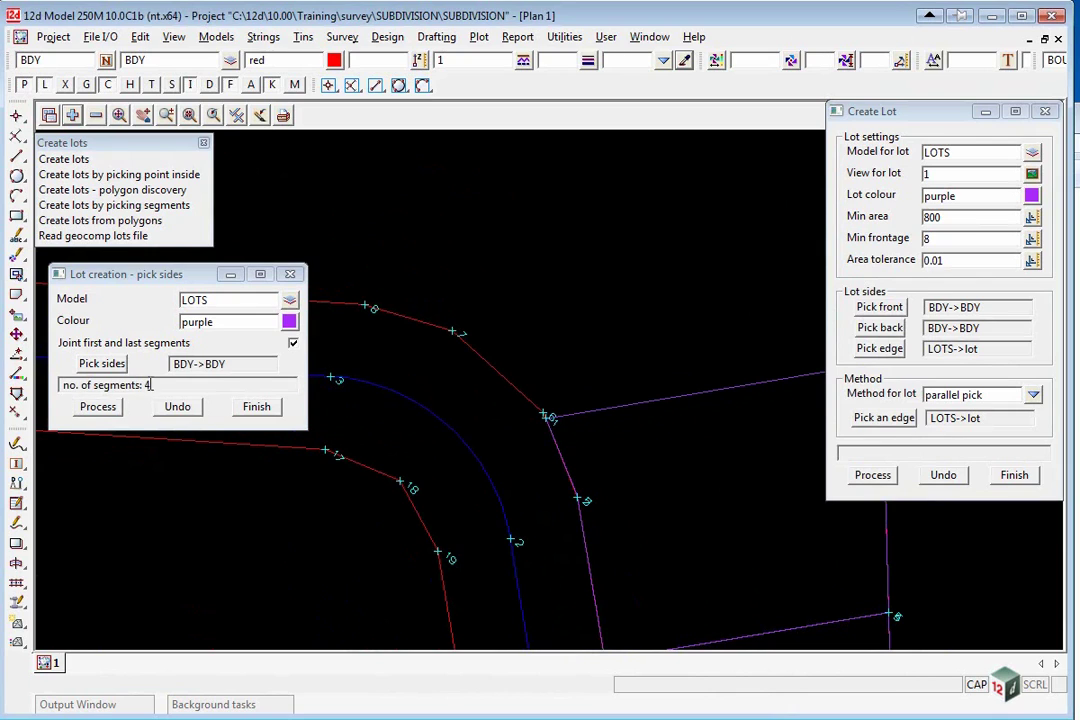
click(97, 407)
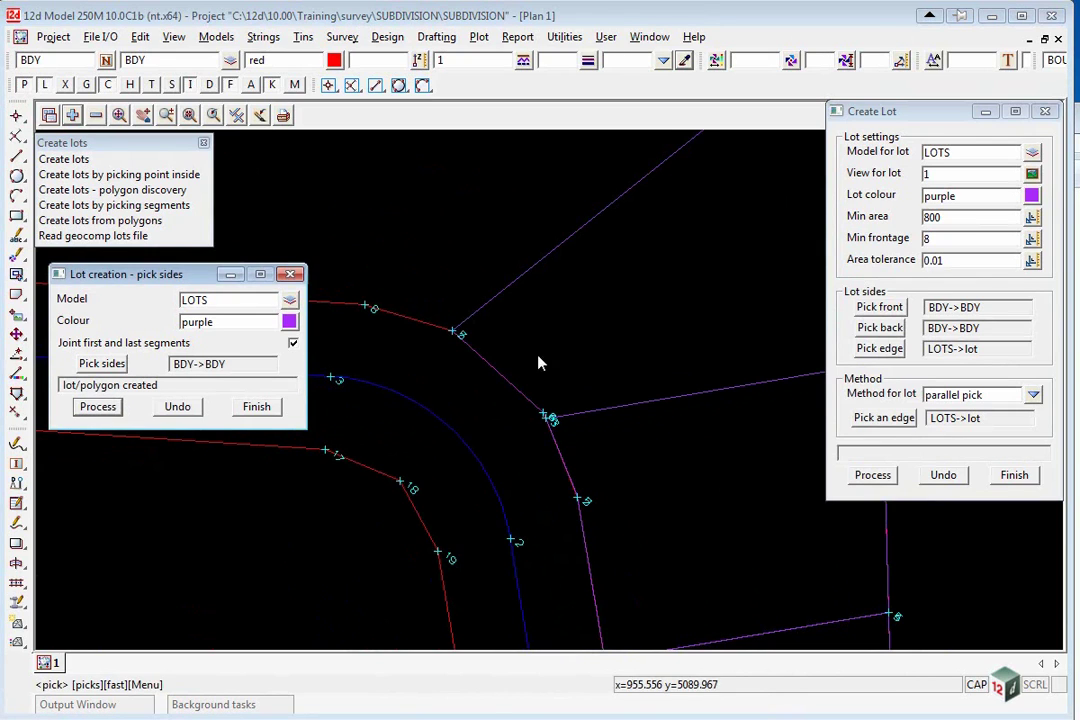
scroll(452, 365, down, 2)
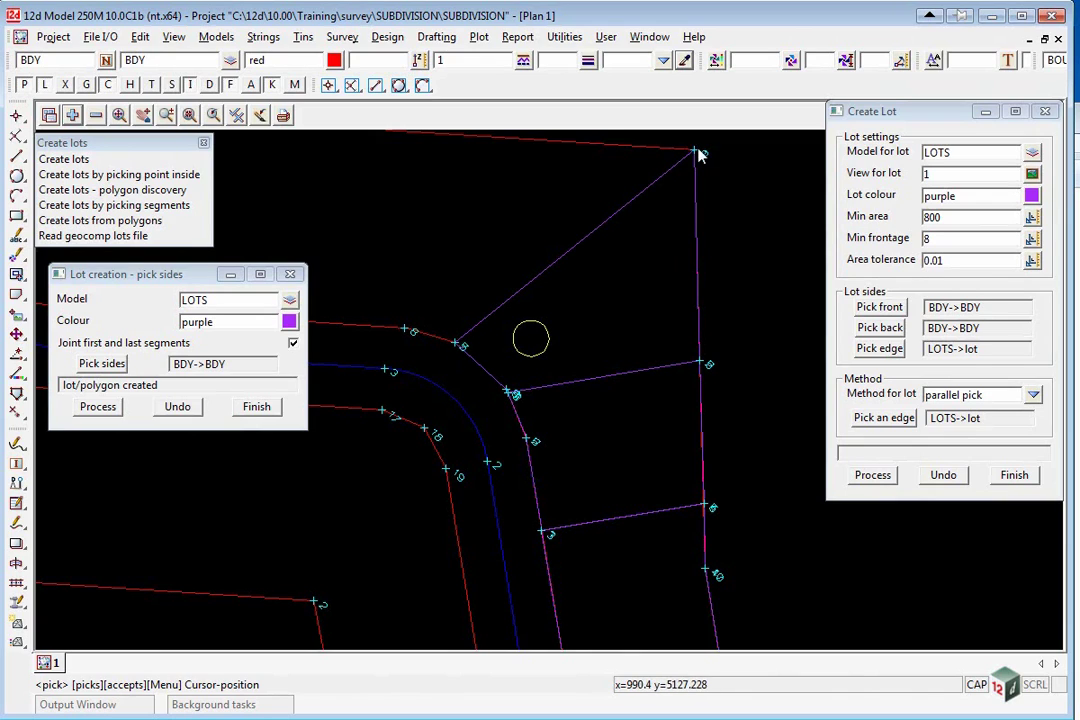
Close the pick-sides tool and change the minimum lot area to 1100
click(264, 408)
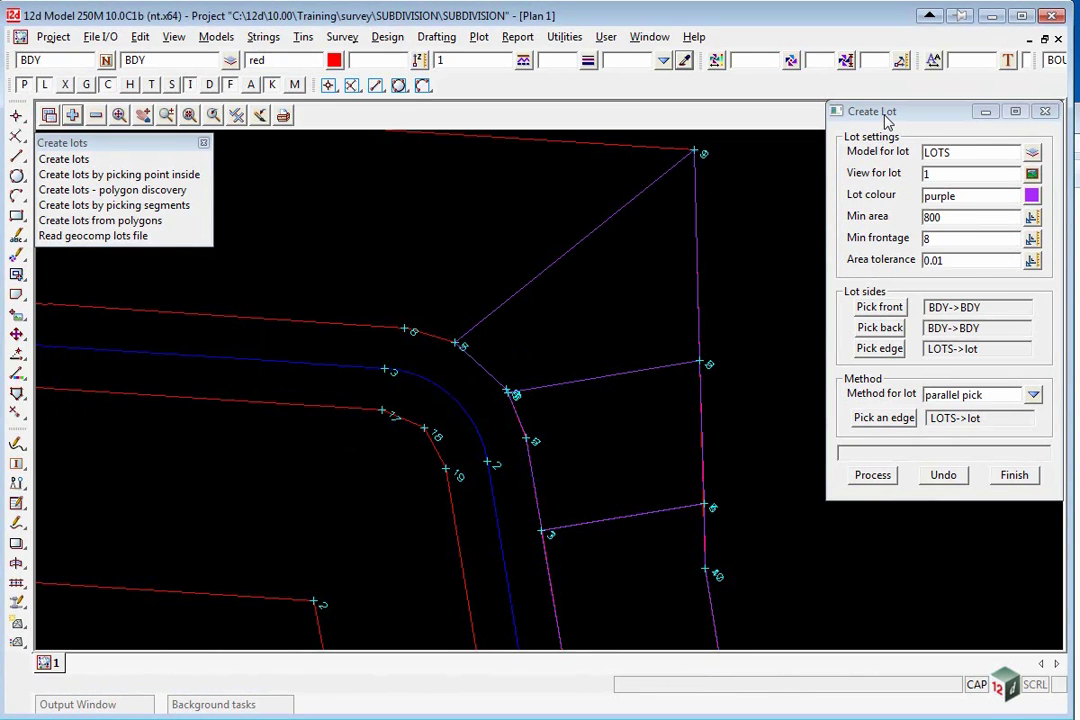
drag(885, 118, 845, 120)
click(588, 245)
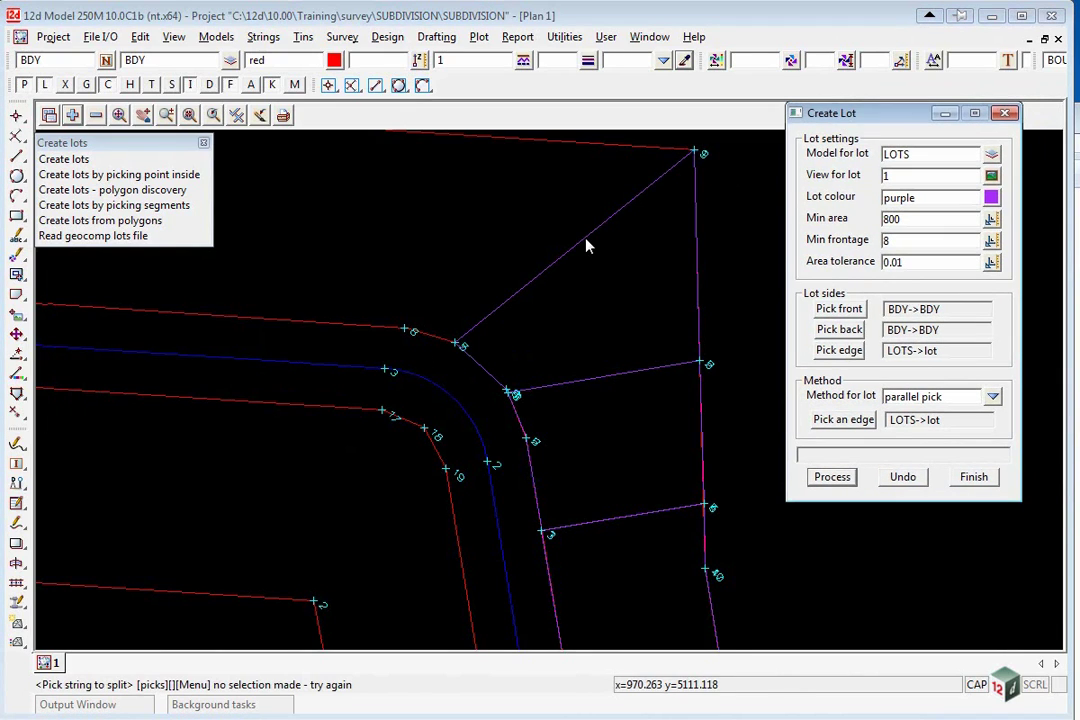
double_click(935, 219)
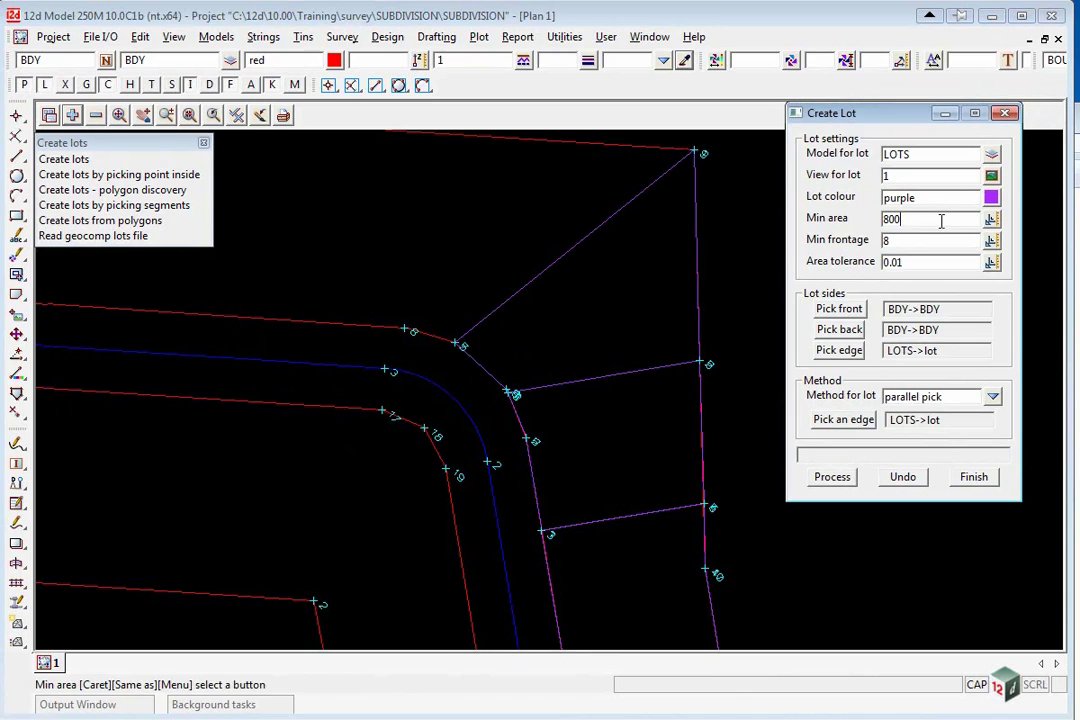
key(BackSpace)
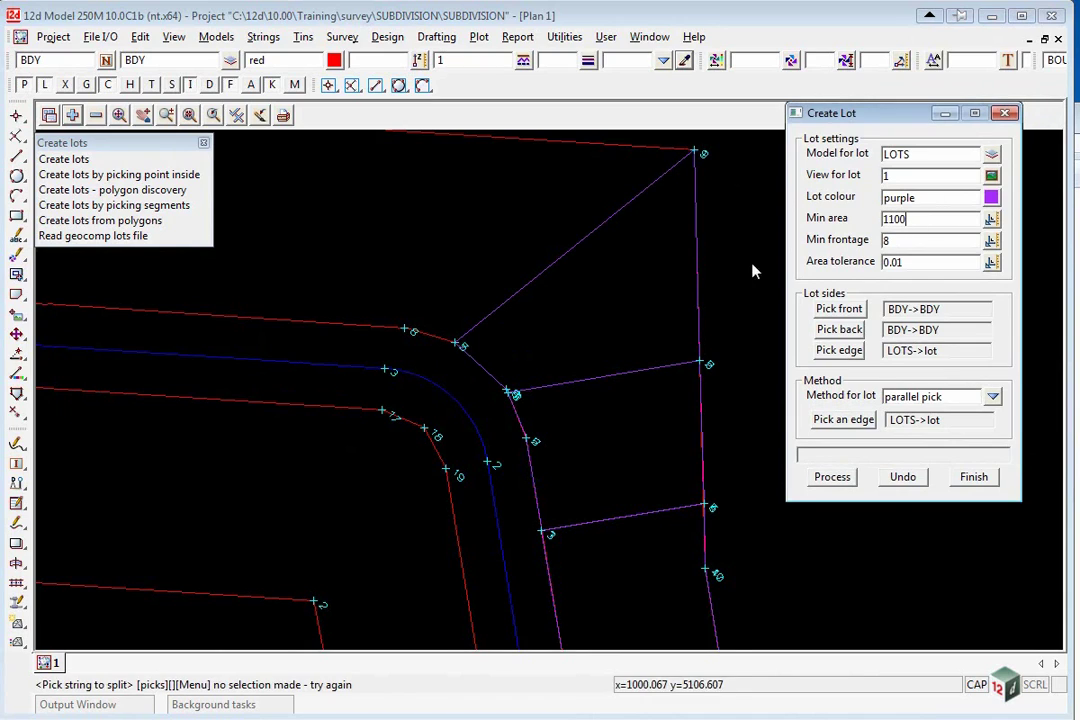
Create a pivot-pick lot from the existing lot edge, pivoting on BDY near point 6; check its 1099.998 area
click(840, 351)
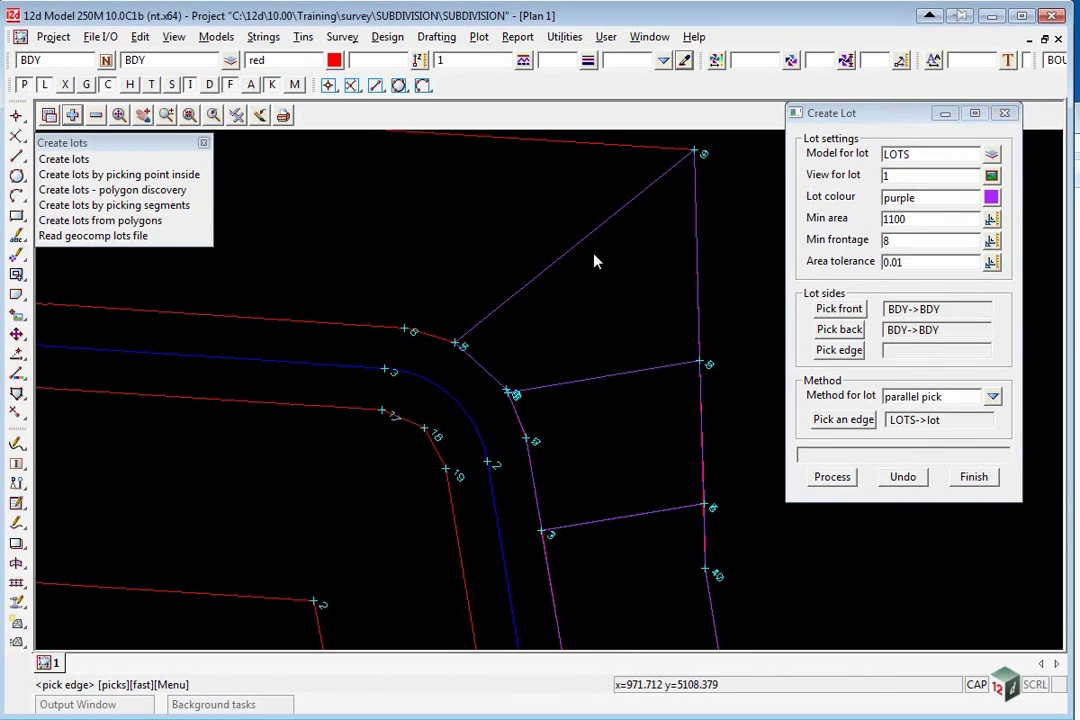
click(578, 244)
middle_click(578, 244)
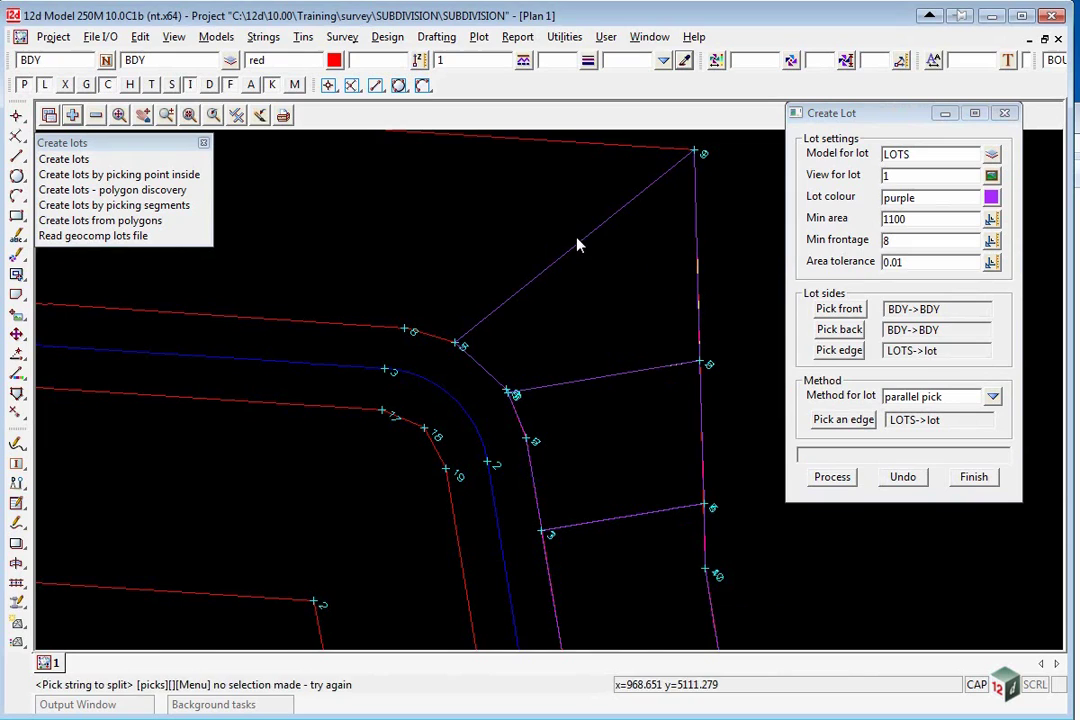
click(993, 397)
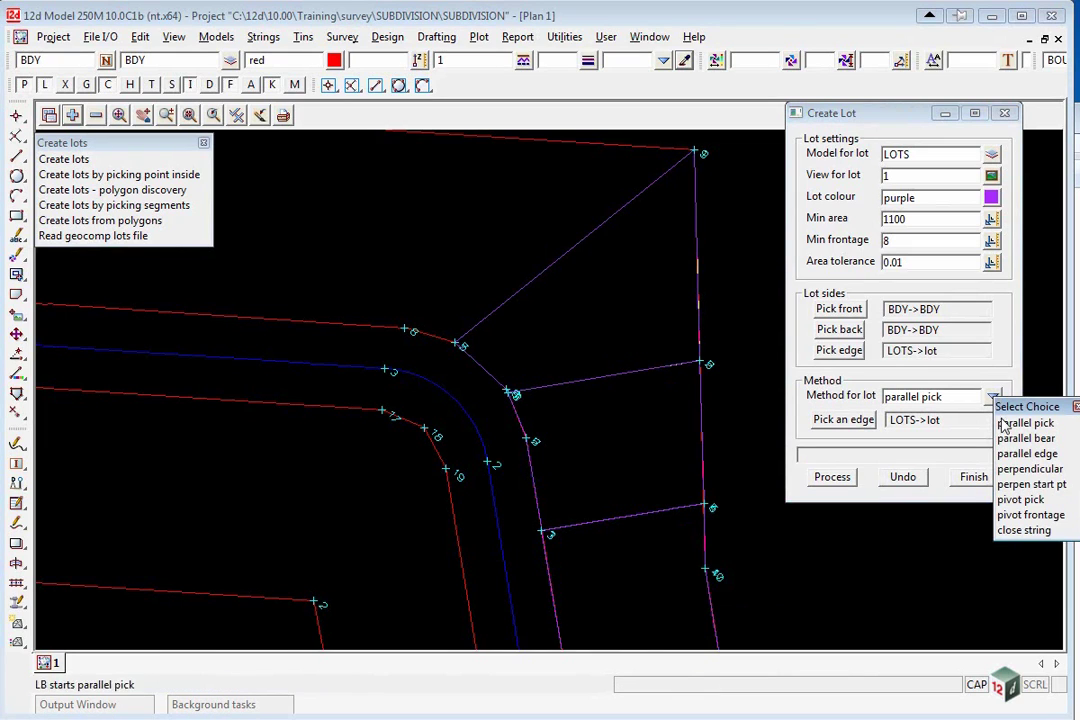
click(1015, 494)
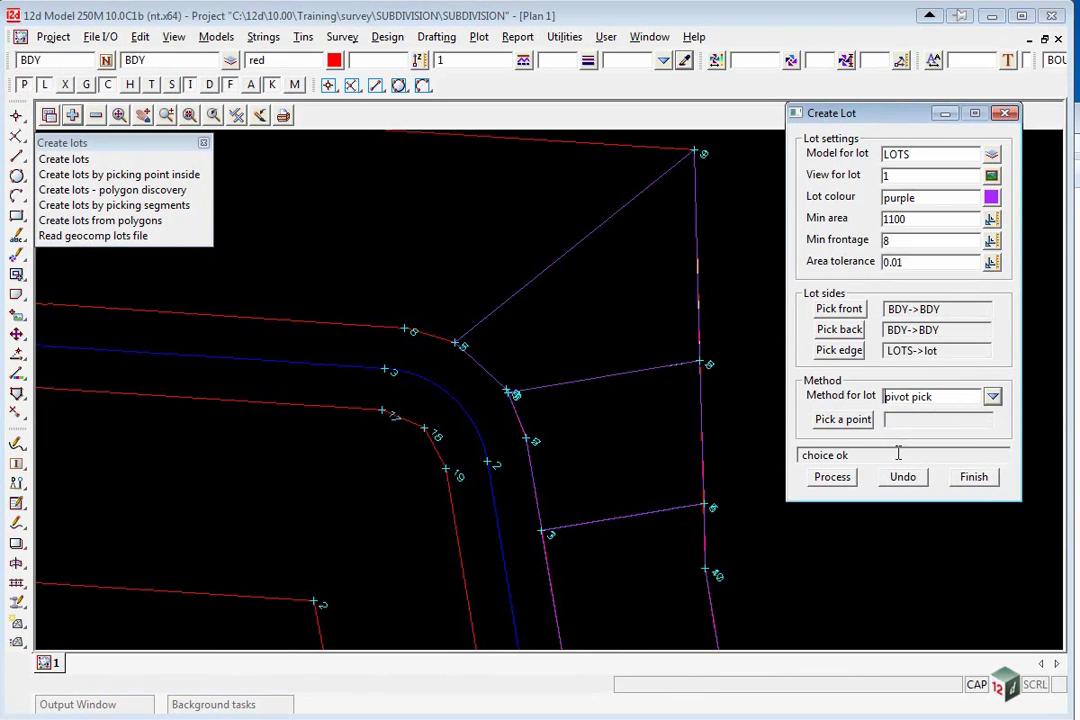
click(830, 421)
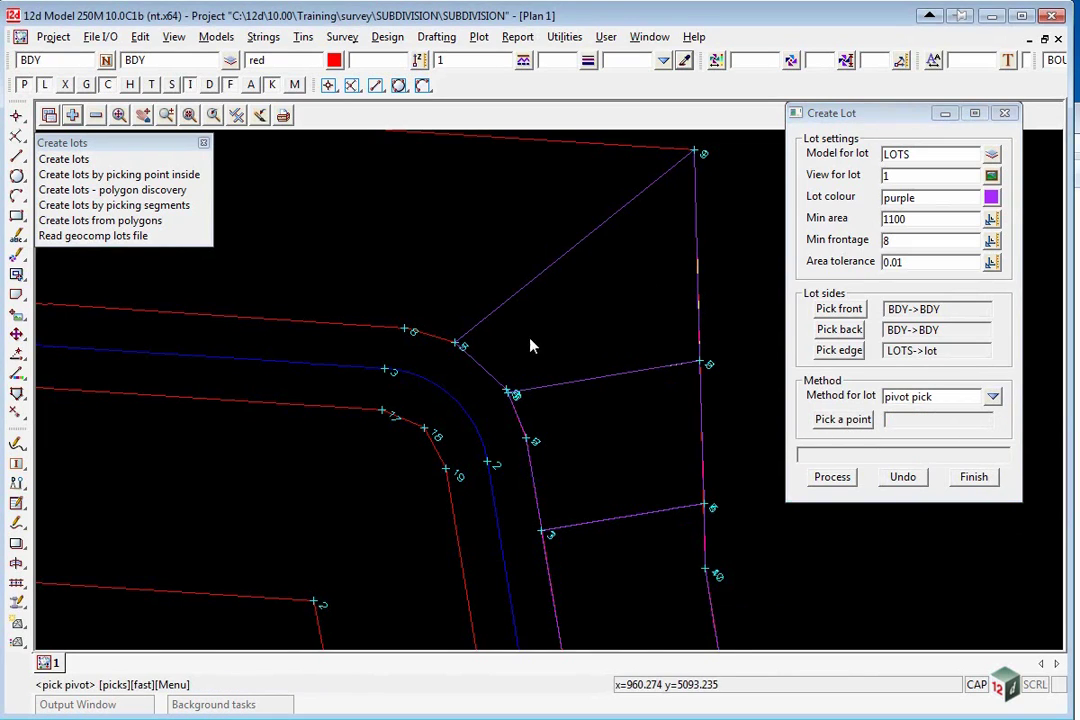
click(407, 331)
middle_click(406, 333)
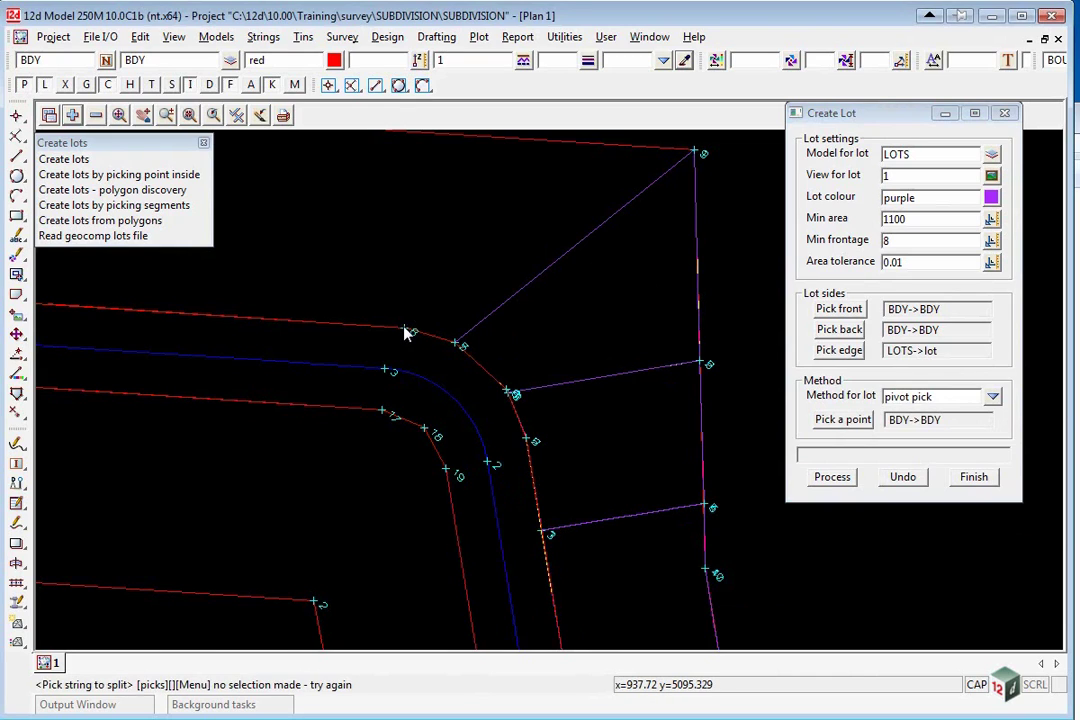
click(832, 479)
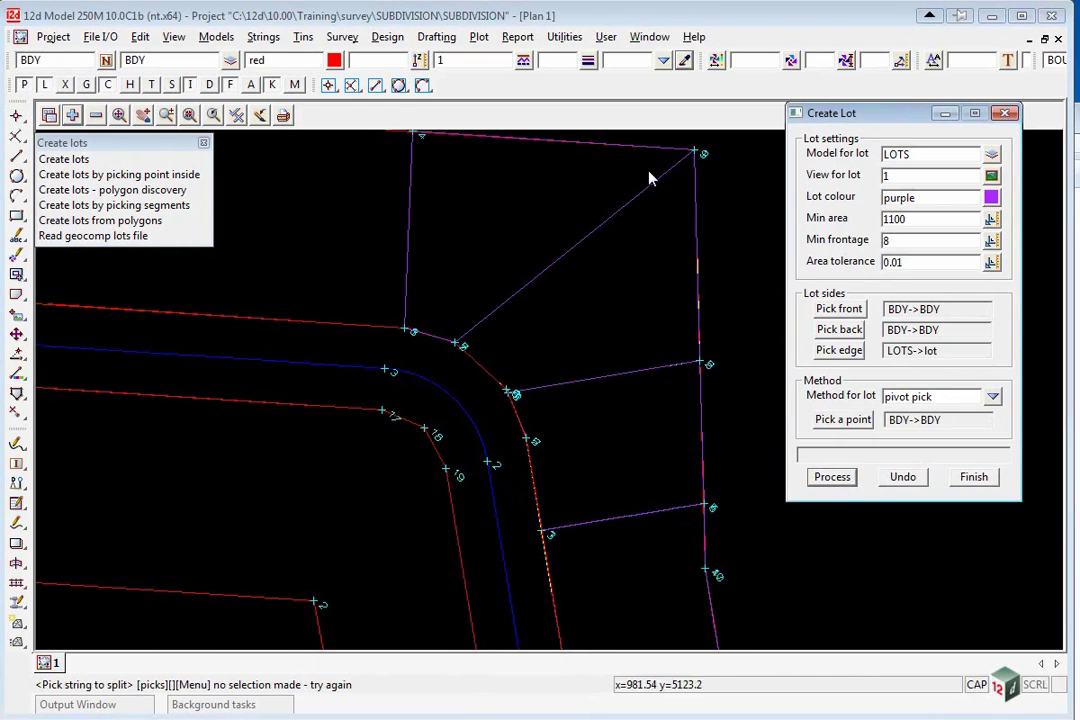
click(410, 218)
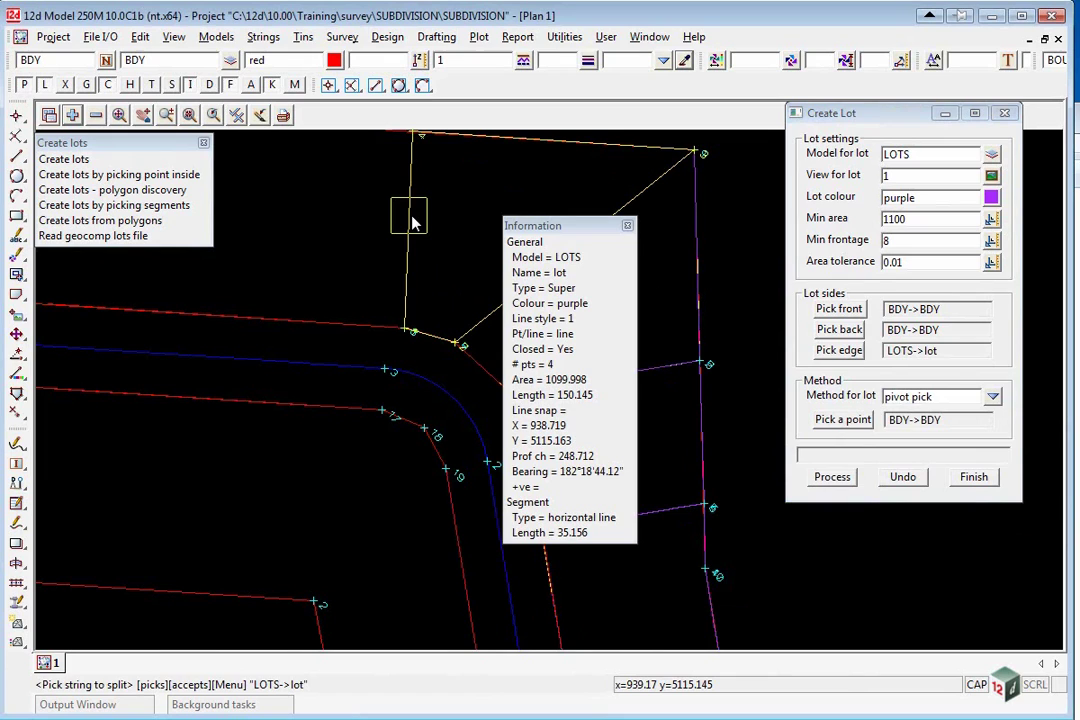
click(347, 220)
Change the minimum lot area from 1100 back to 800
scroll(447, 253, down, 1)
scroll(527, 265, down, 1)
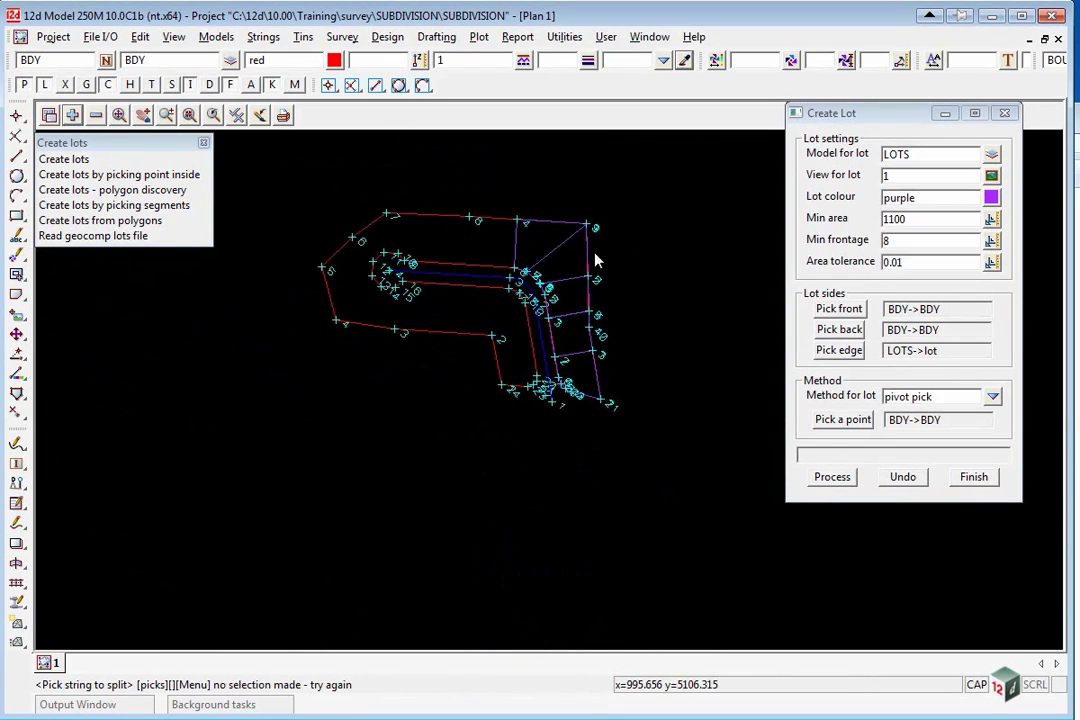
scroll(379, 217, up, 3)
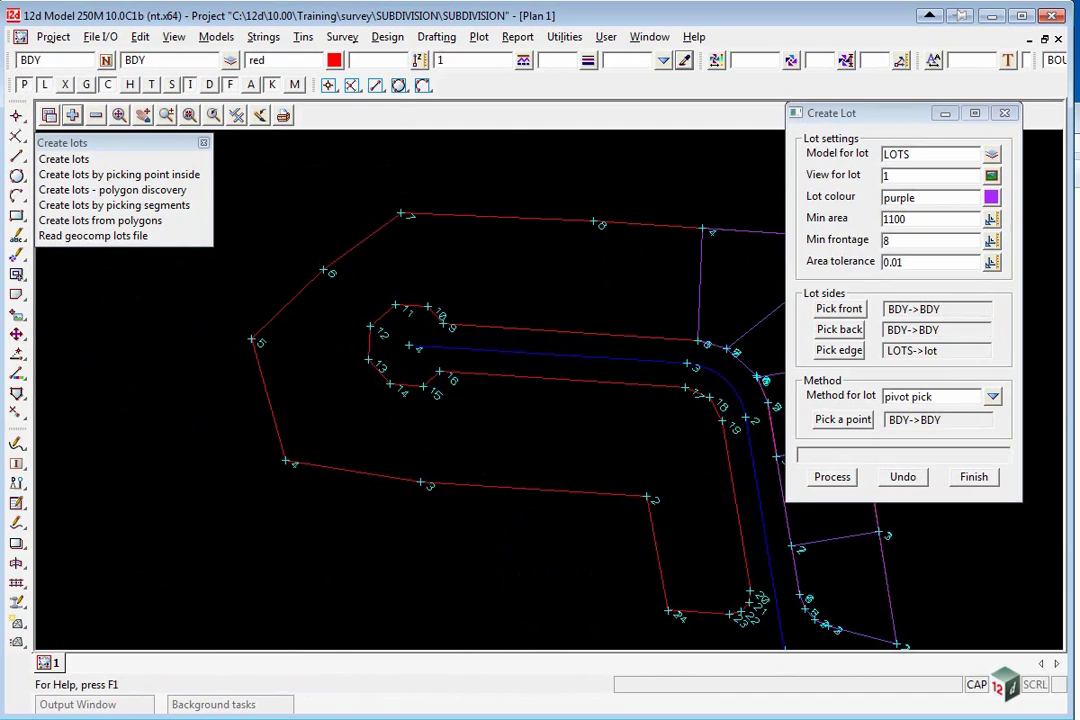
double_click(934, 224)
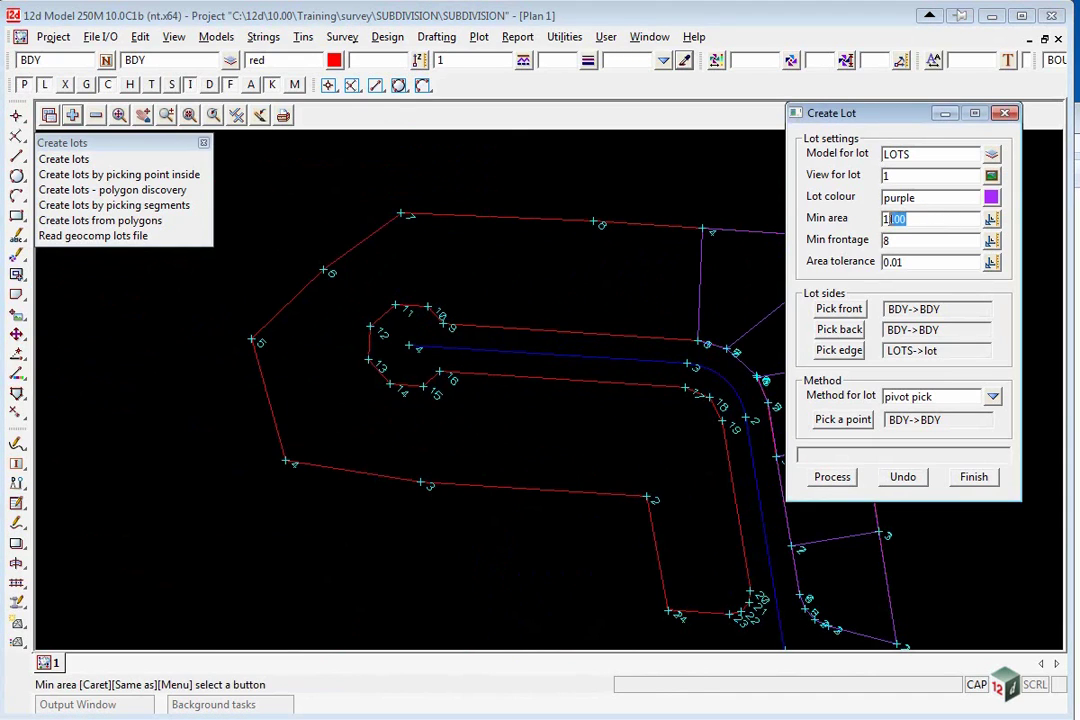
text(8)
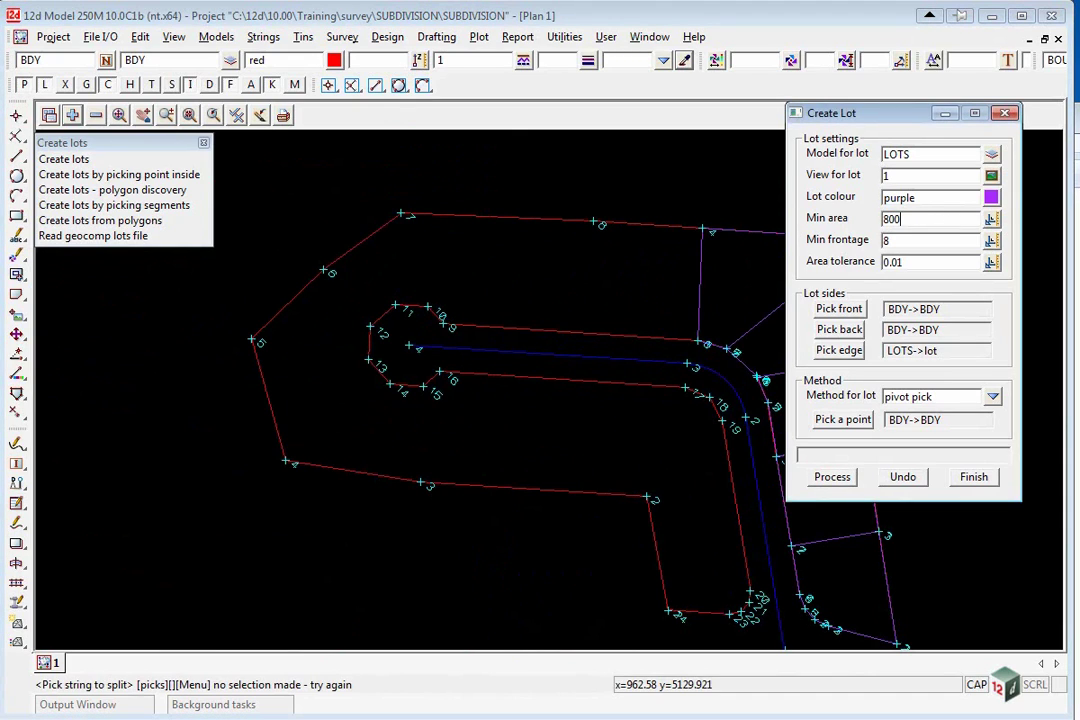
Create a perpendicular lot using the BDY string along the road as front/back
click(993, 398)
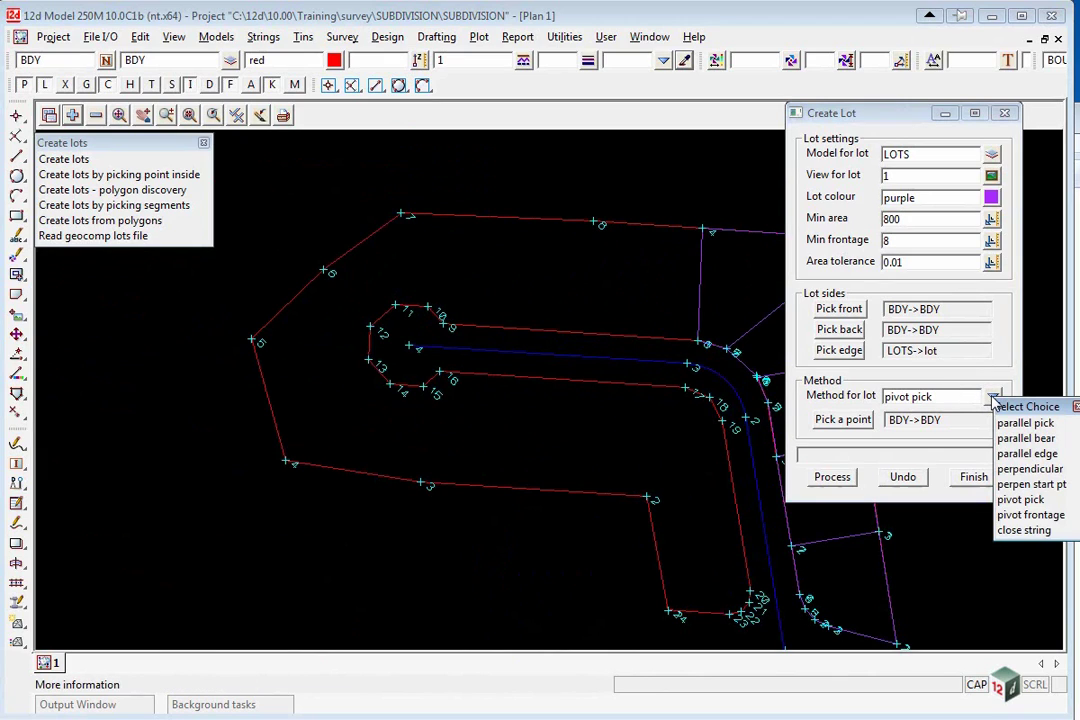
click(1030, 469)
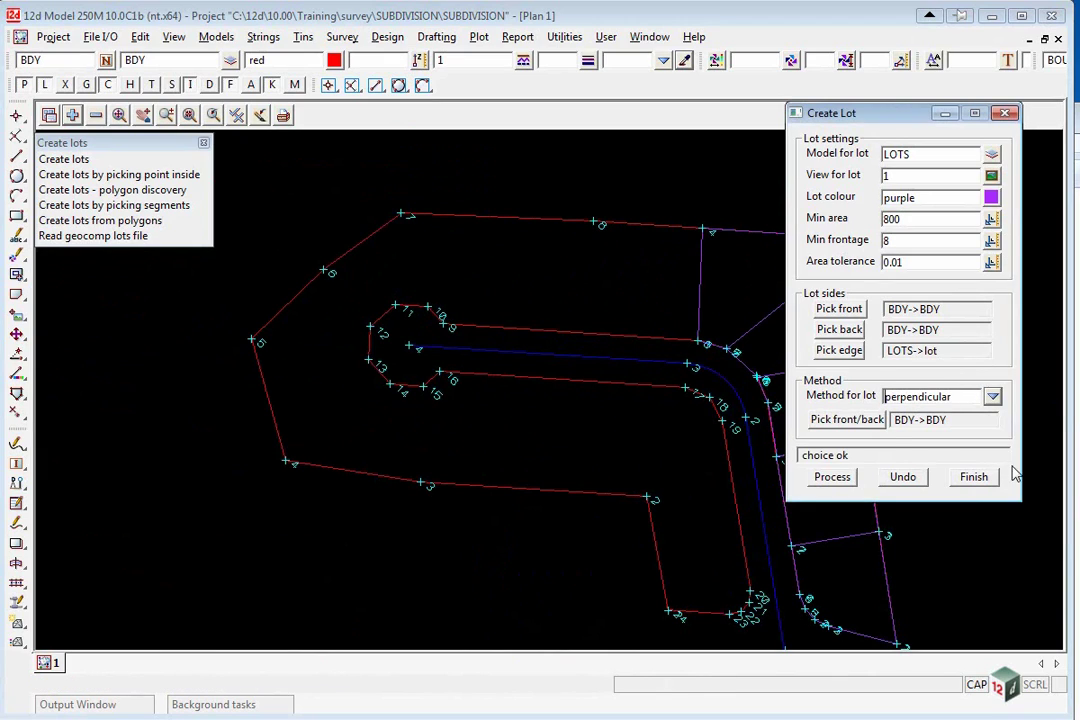
click(856, 421)
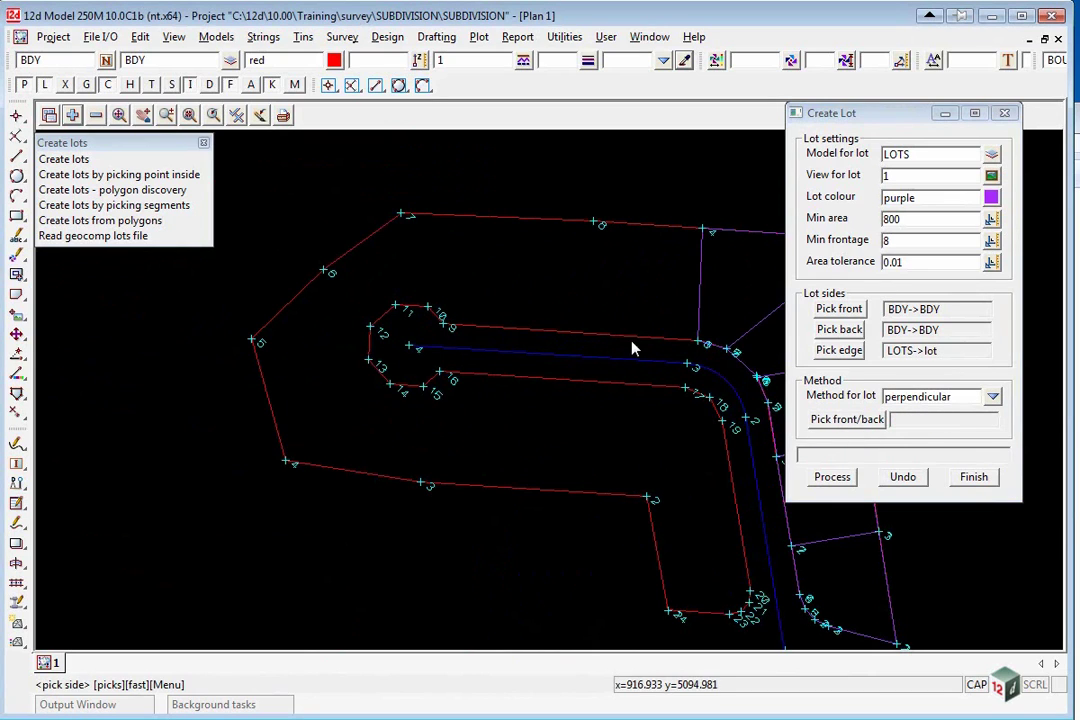
click(562, 340)
click(832, 477)
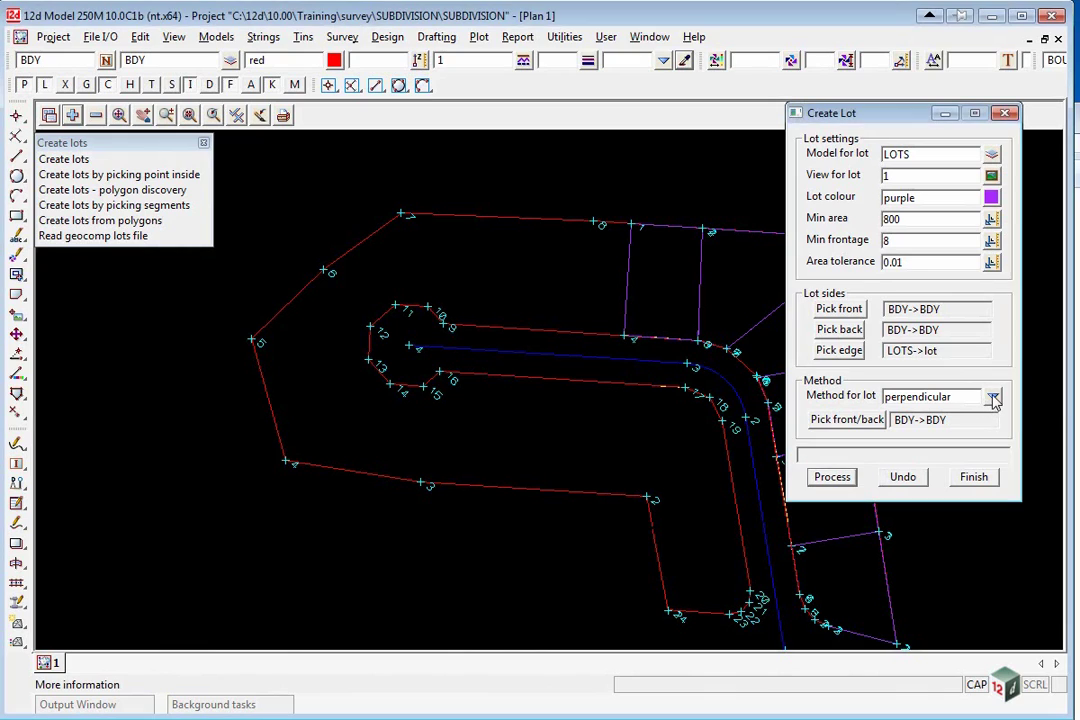
Add two more 800 m² lots westward along the top road, parallel to the existing lot edge
click(994, 399)
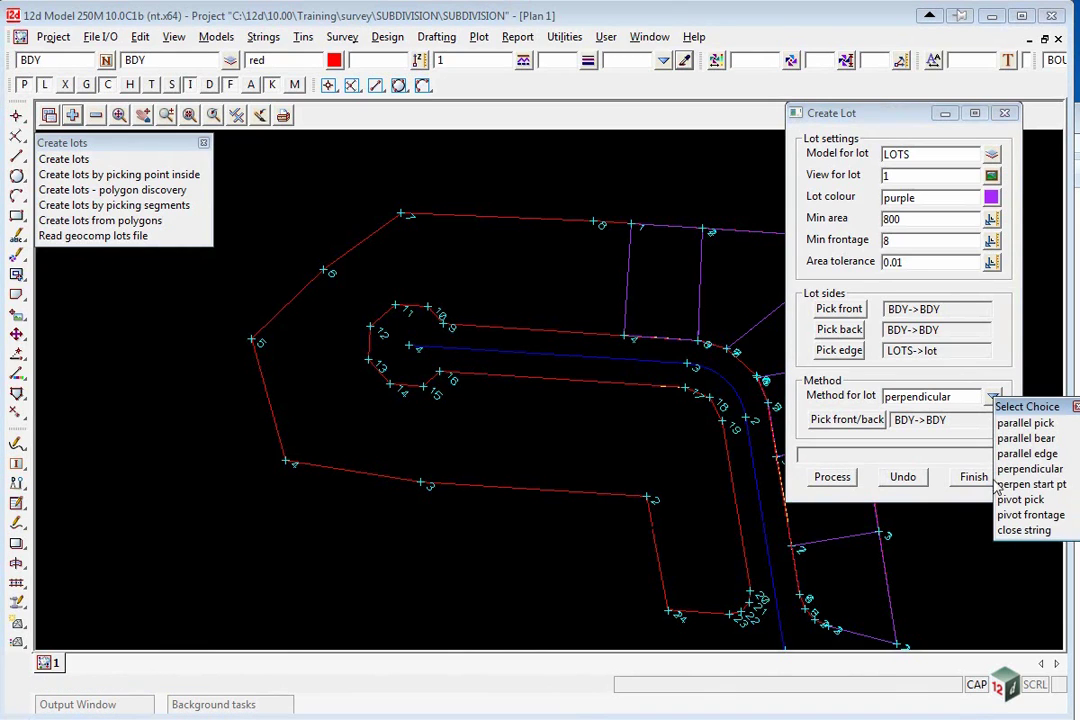
click(1025, 423)
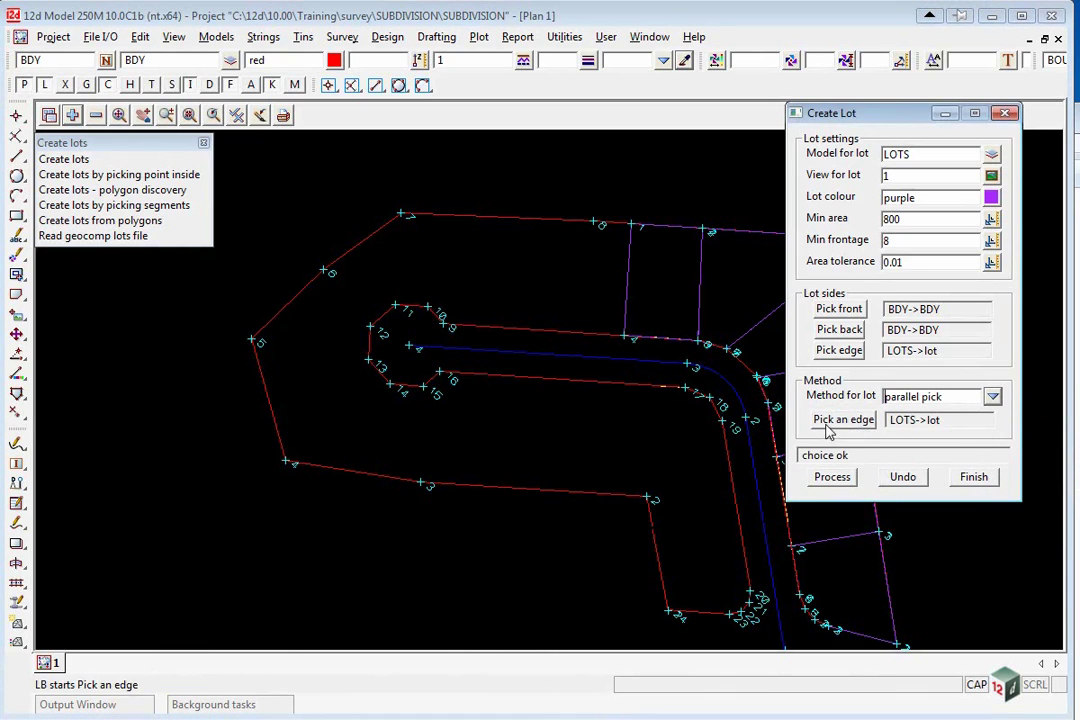
click(847, 419)
click(620, 281)
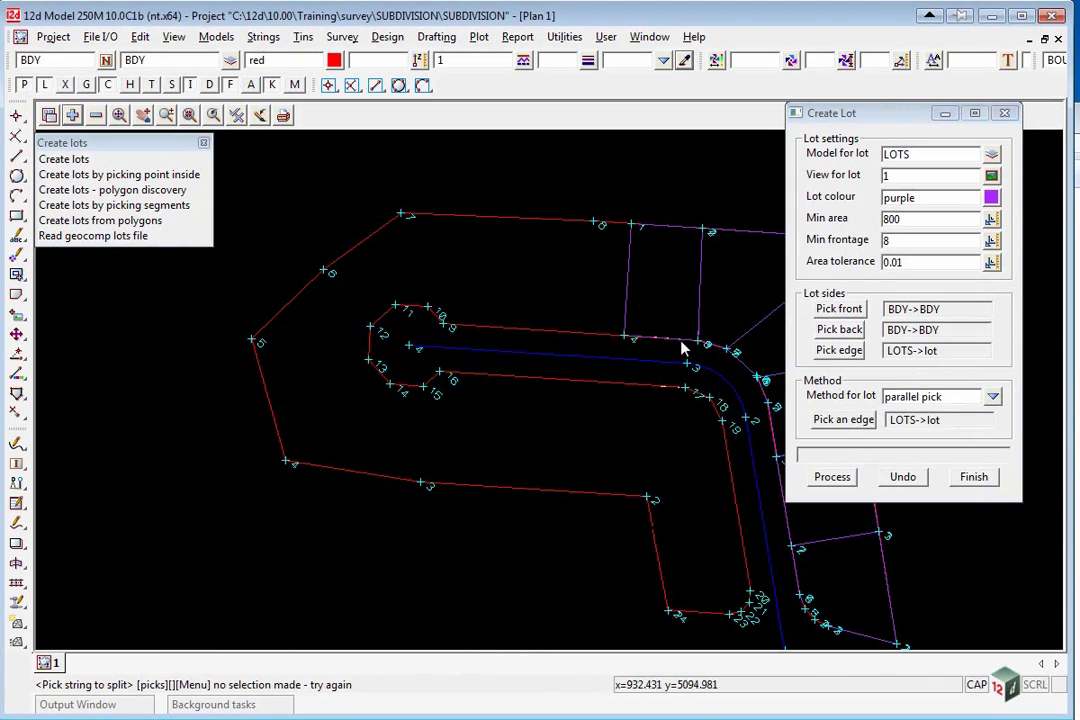
click(832, 477)
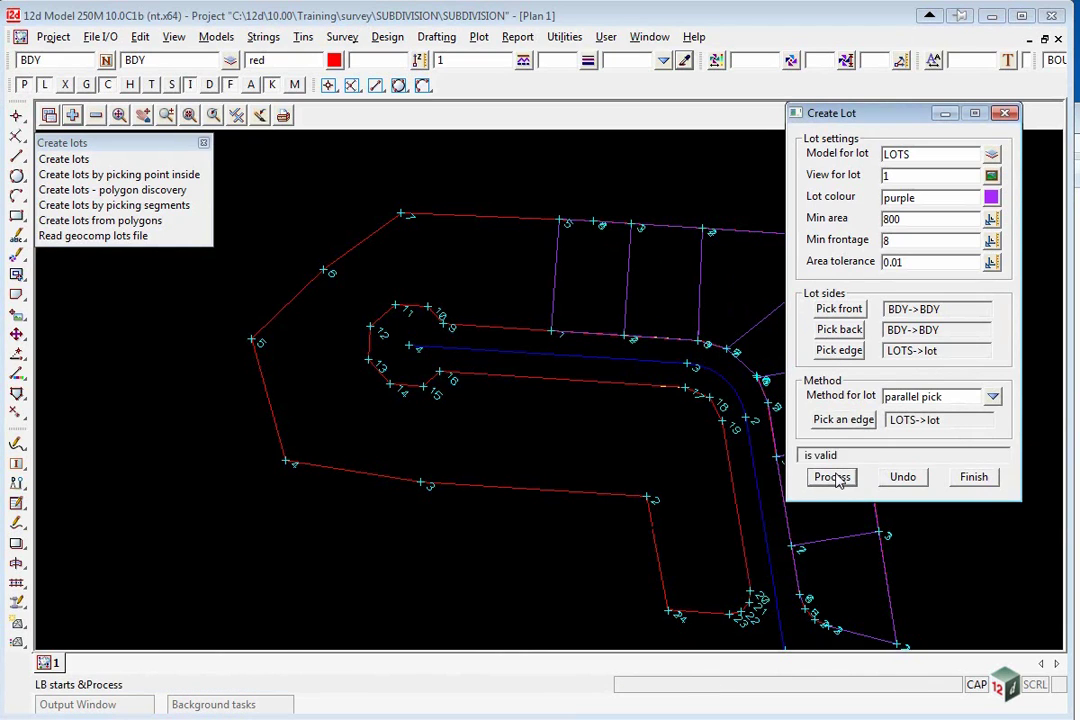
click(16, 350)
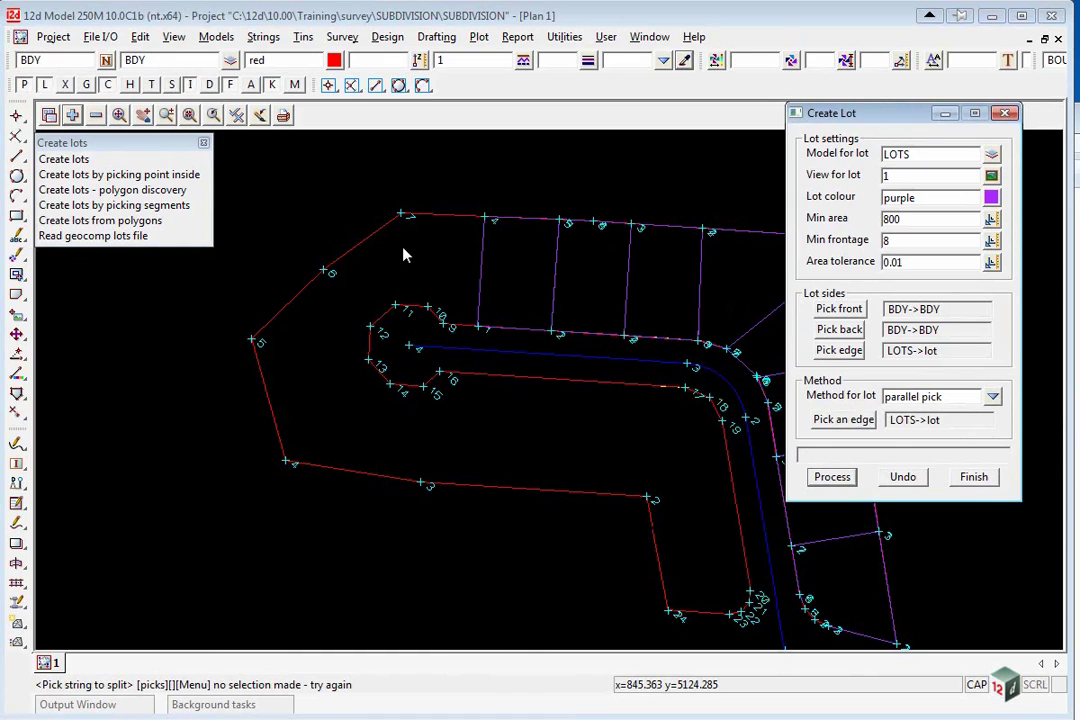
Create the last top-row lot with a 900 m² minimum area, pivoting on the boundary near point 11
click(410, 303)
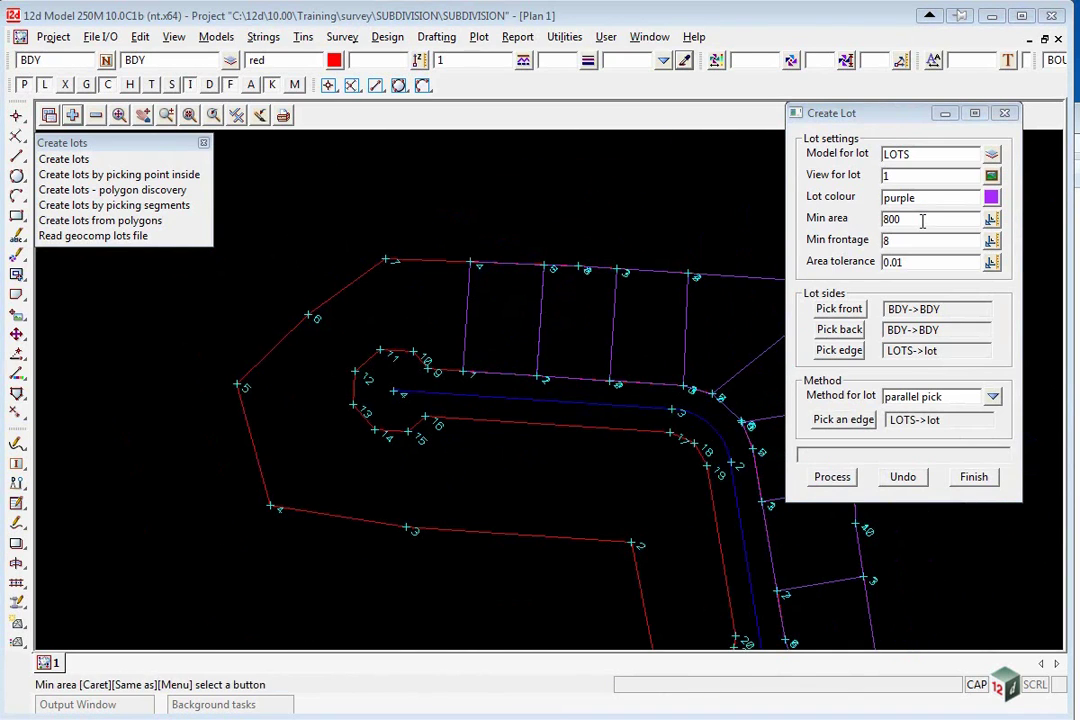
drag(923, 219, 830, 218)
text(90)
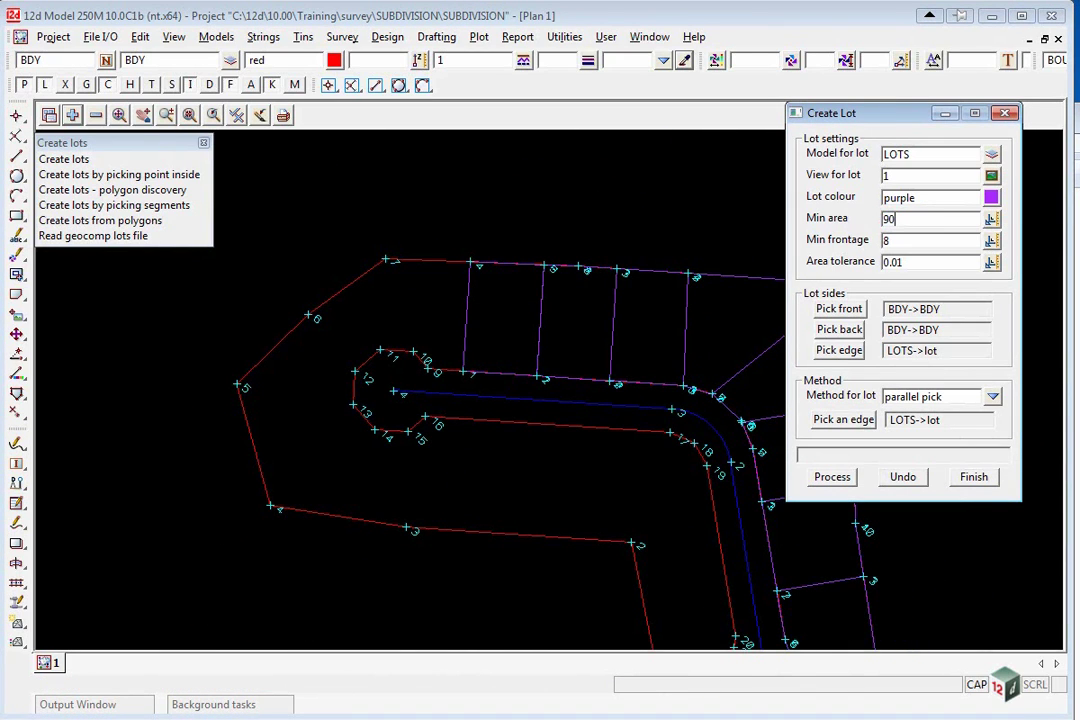
click(992, 397)
click(1015, 500)
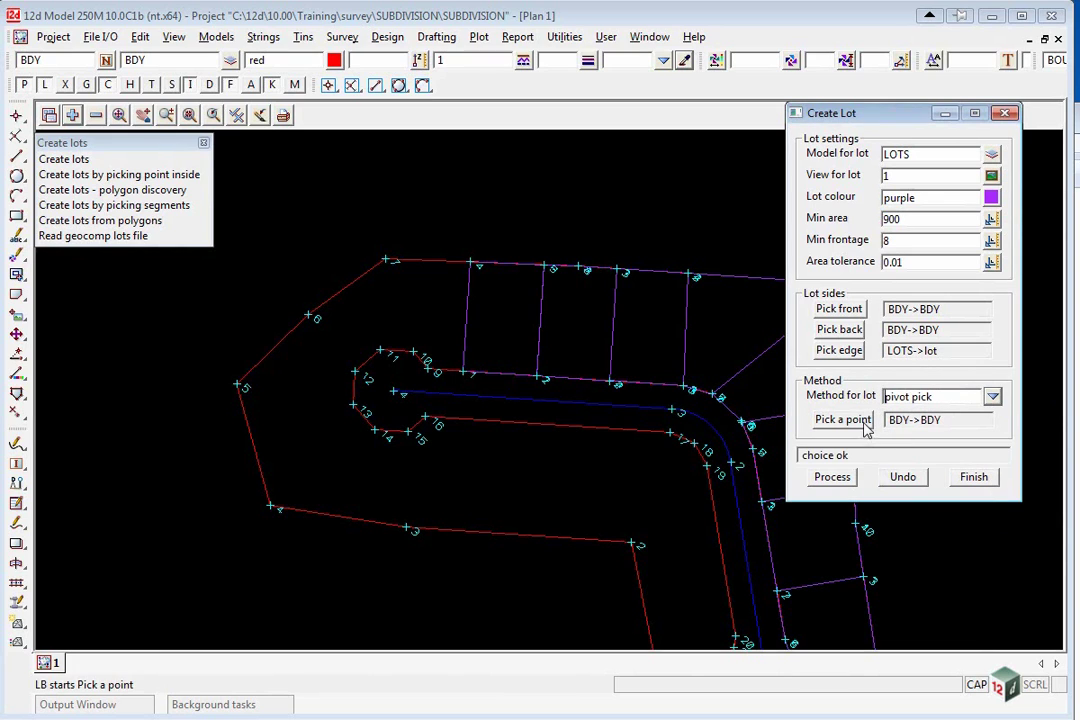
click(845, 421)
click(380, 355)
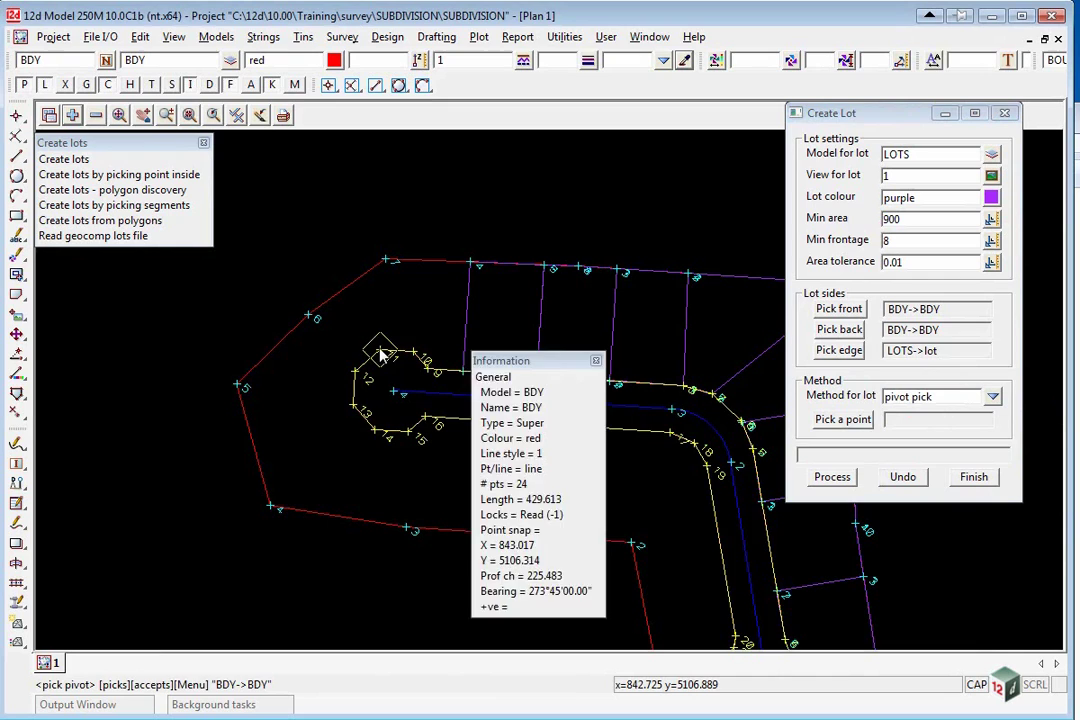
middle_click(380, 355)
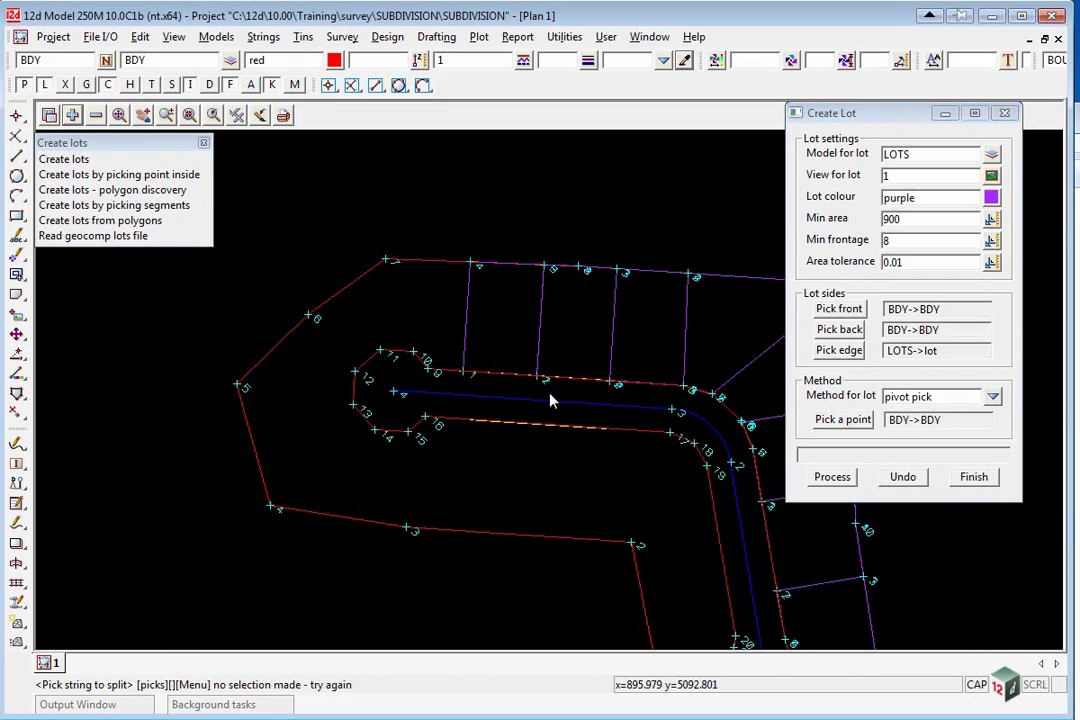
click(833, 477)
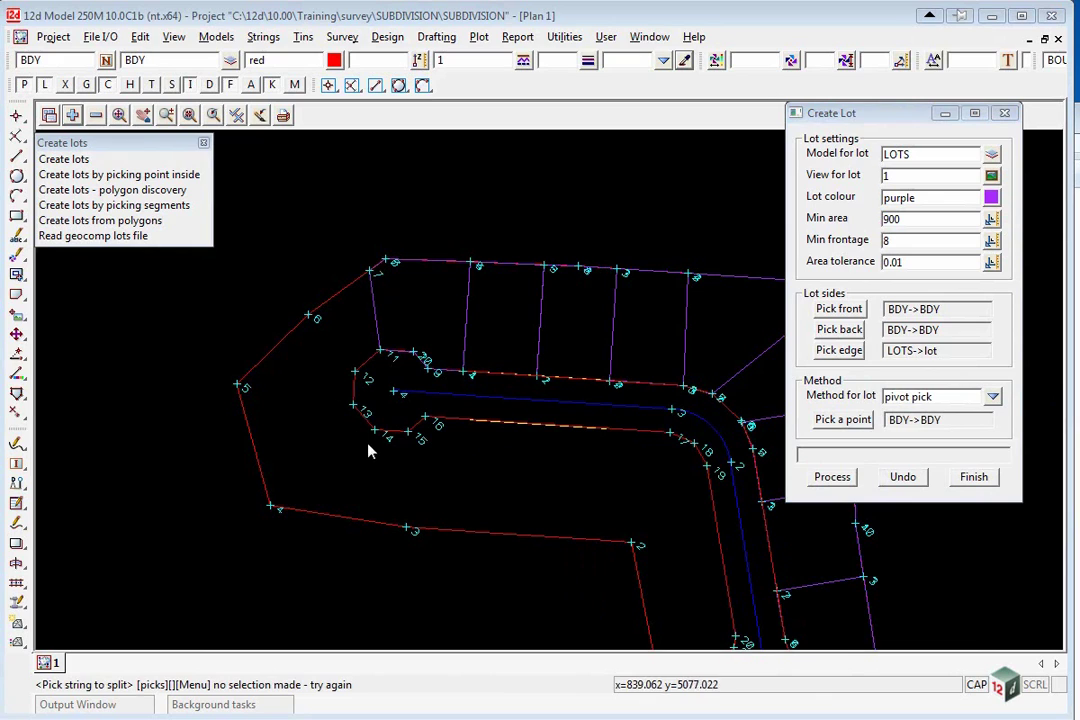
drag(882, 122, 935, 119)
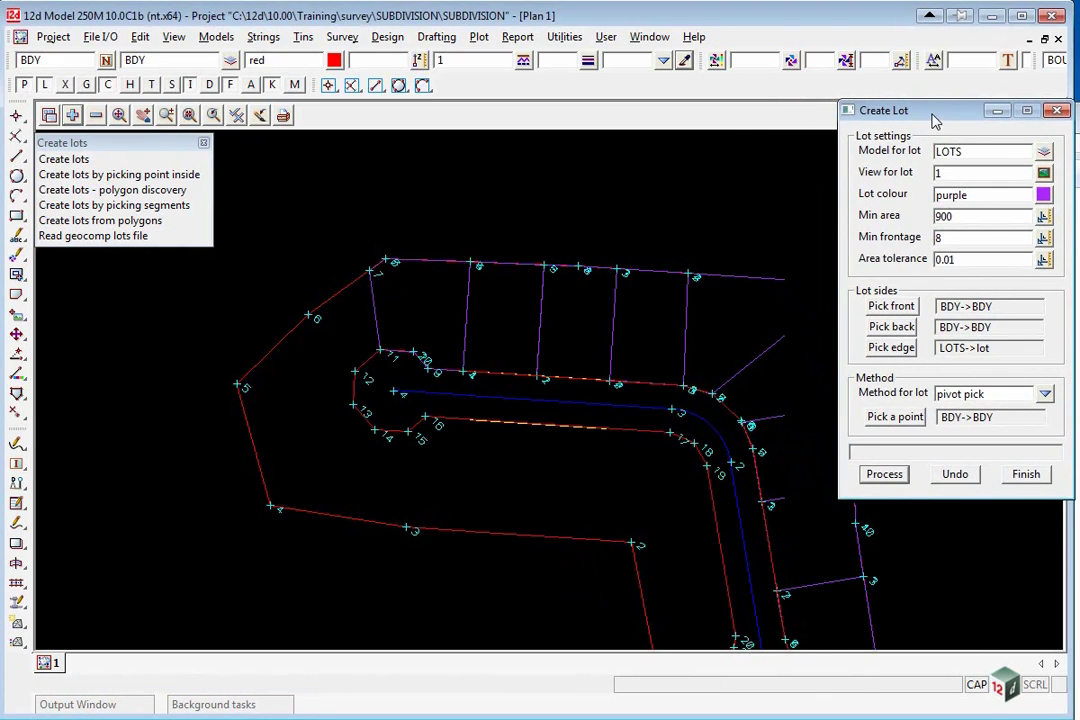
Set up a pick-sides lot in the PARK model with green as its colour
click(68, 205)
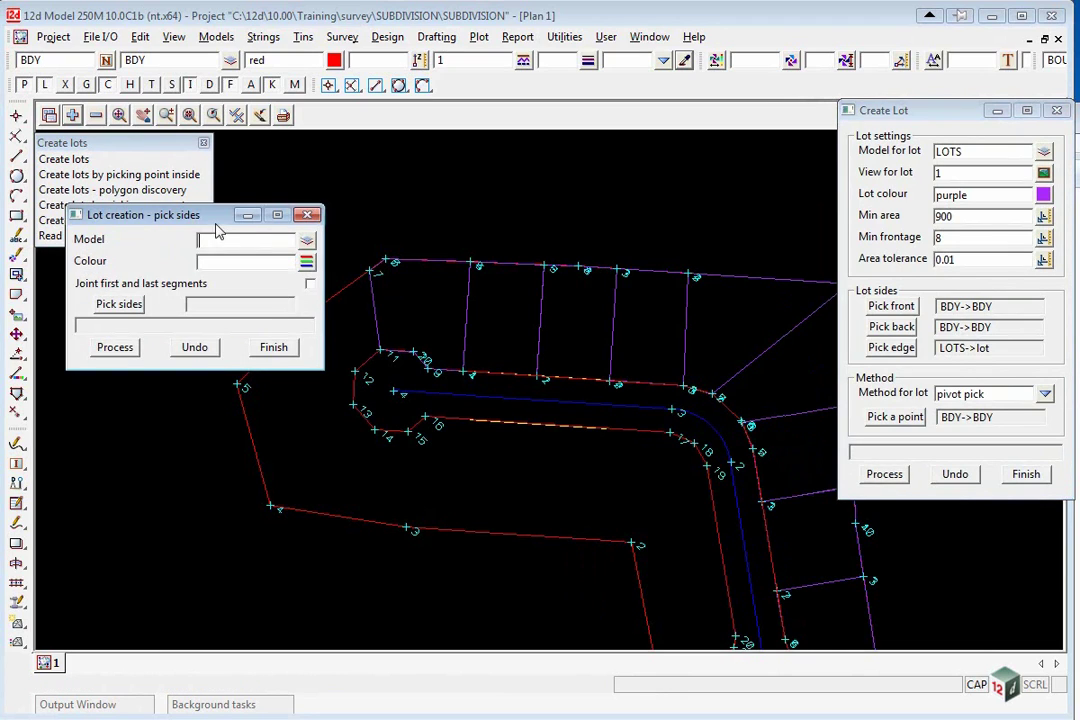
drag(277, 222, 530, 173)
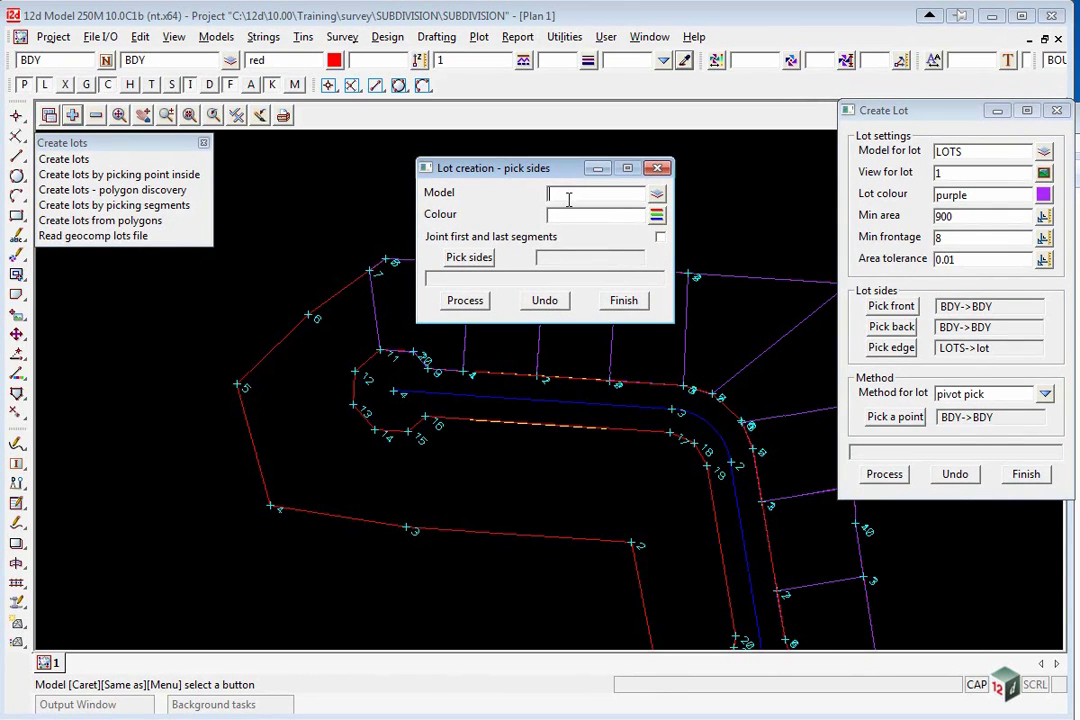
text(PARK)
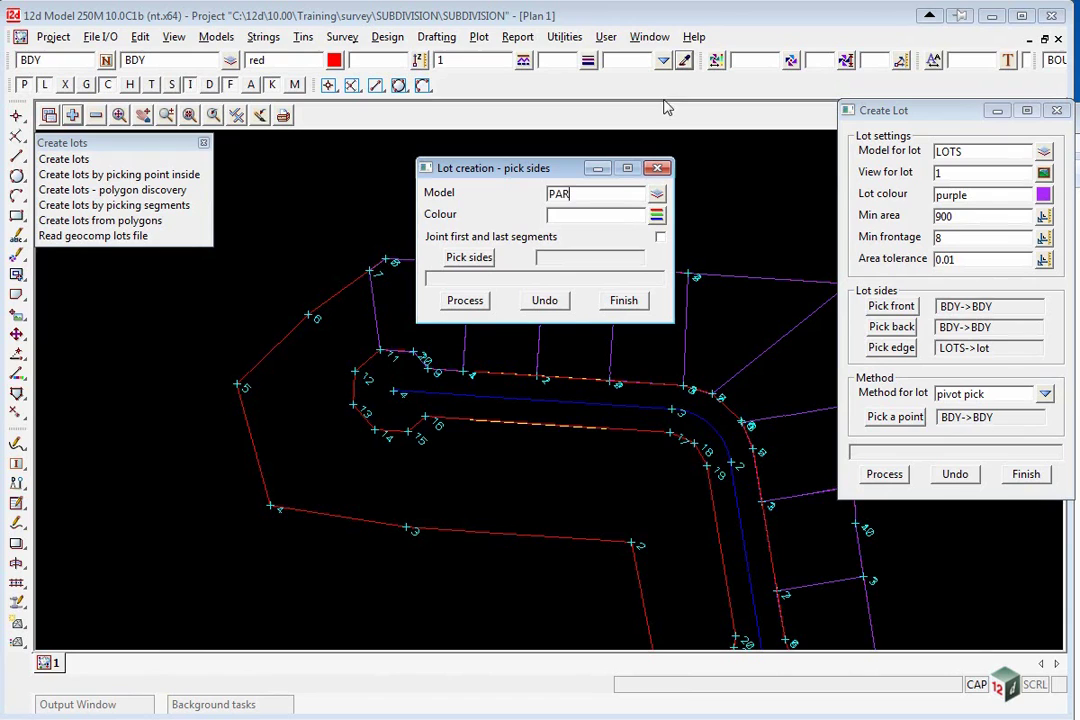
click(656, 215)
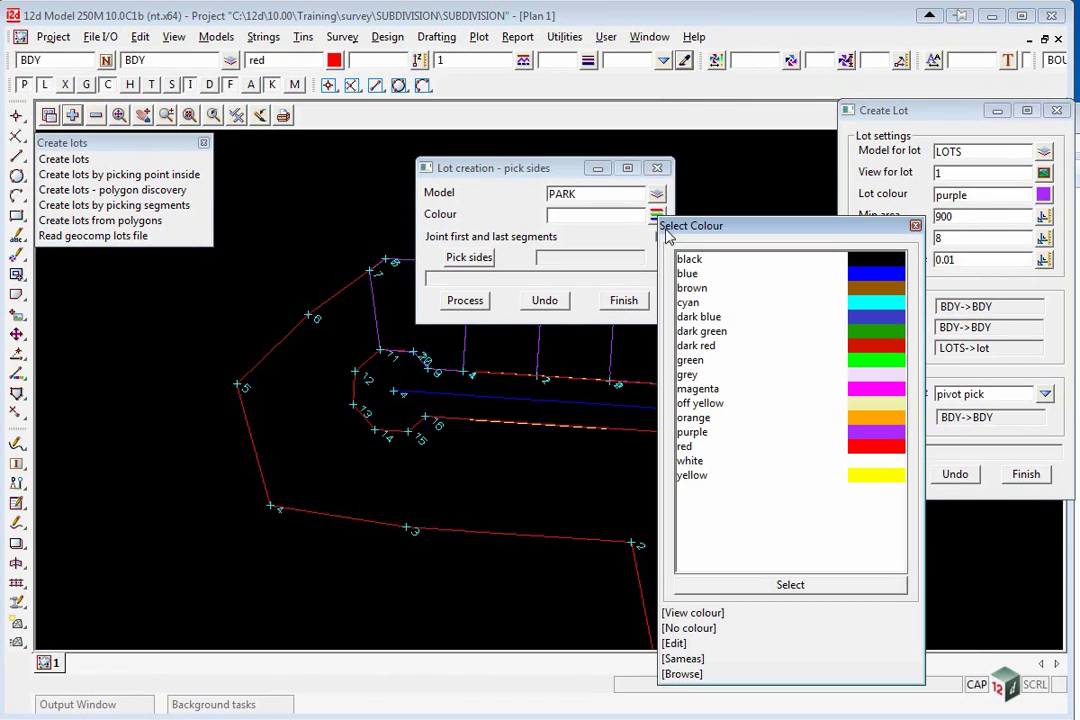
double_click(868, 367)
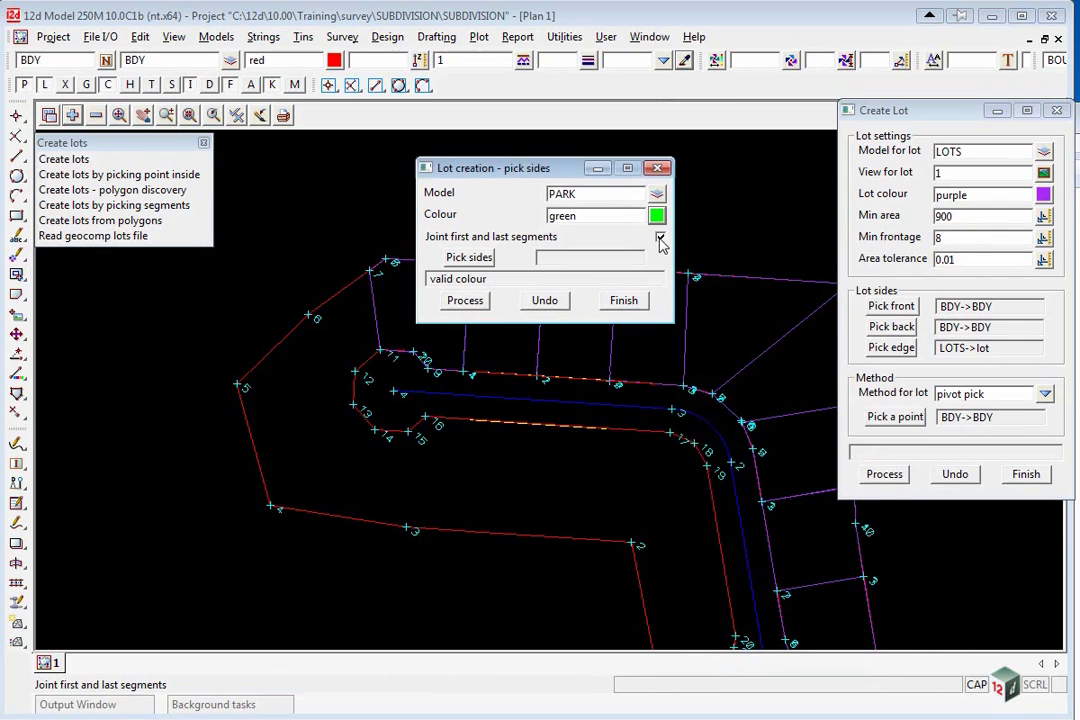
Pick the park lot's first four sides: three BDY segments and one LOTS lot line
click(472, 260)
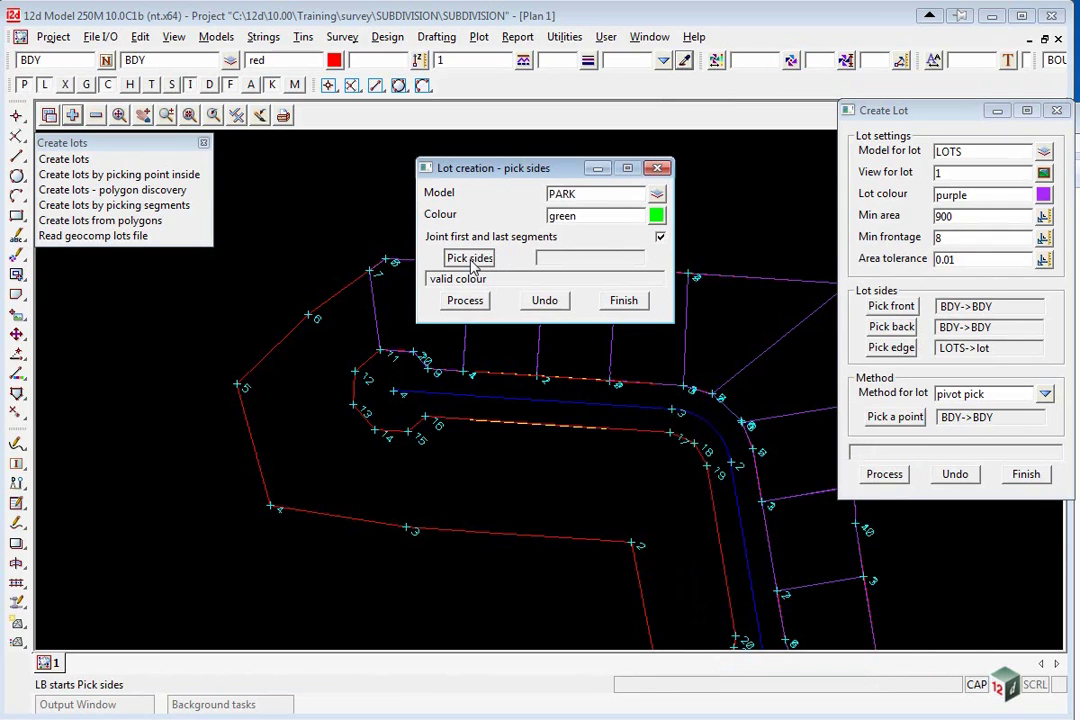
click(471, 261)
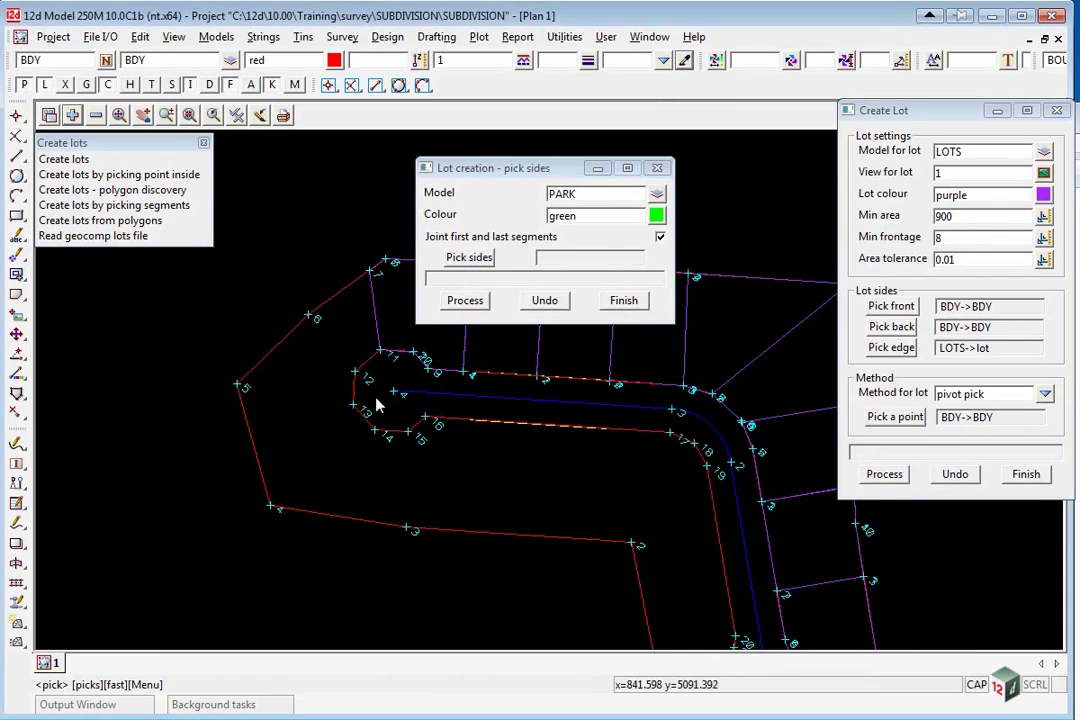
click(254, 455)
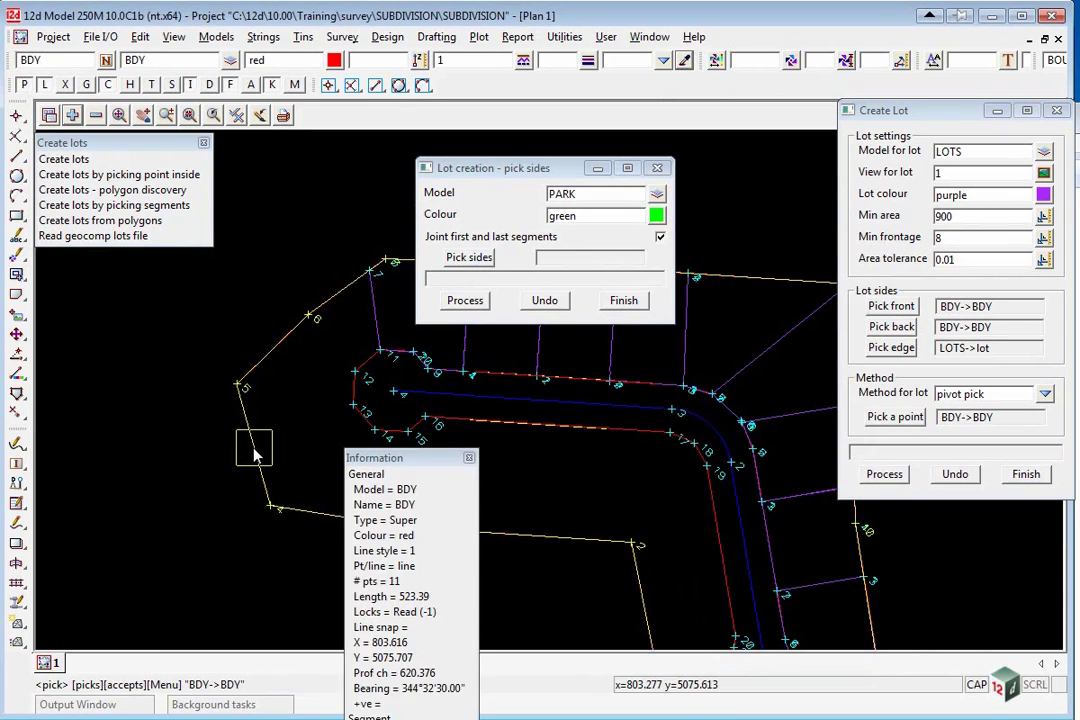
middle_click(254, 455)
click(280, 340)
middle_click(297, 320)
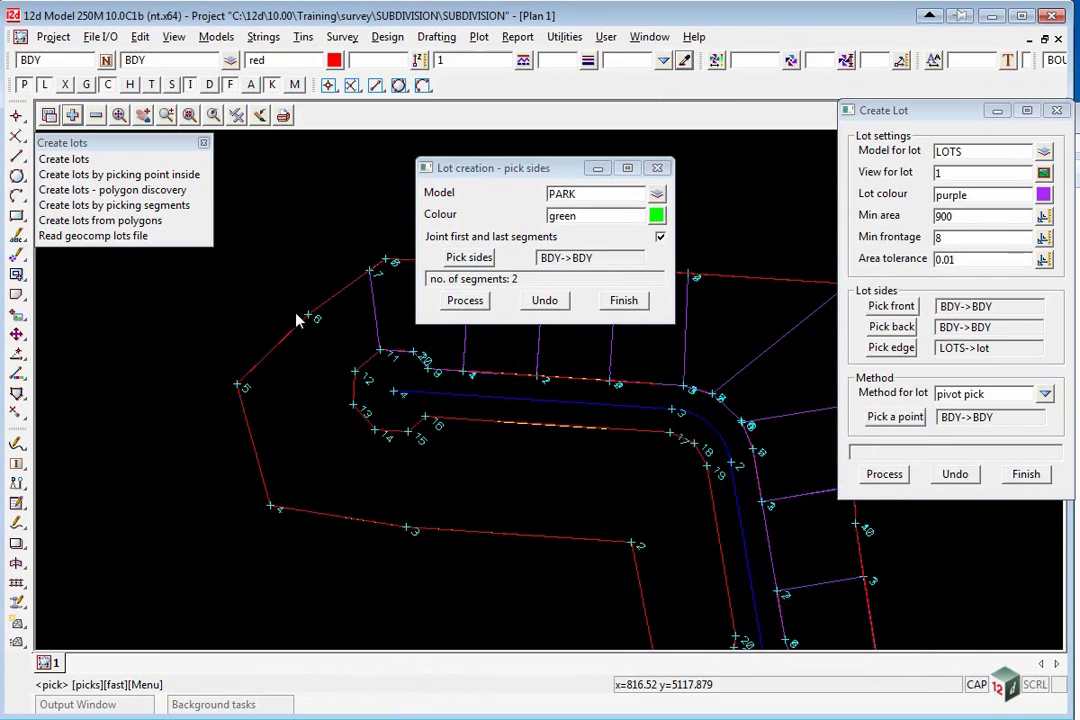
click(332, 296)
middle_click(376, 288)
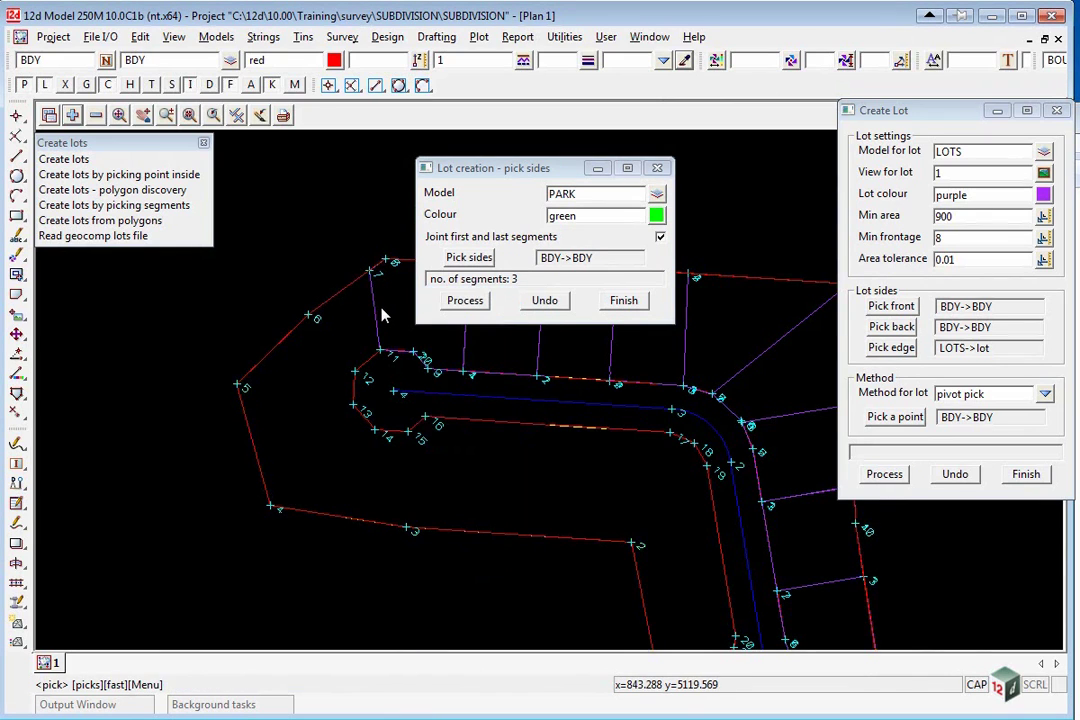
click(376, 308)
middle_click(378, 340)
Pick the remaining three boundary segments up to point 13 and create the park polygon
scroll(382, 345, up, 2)
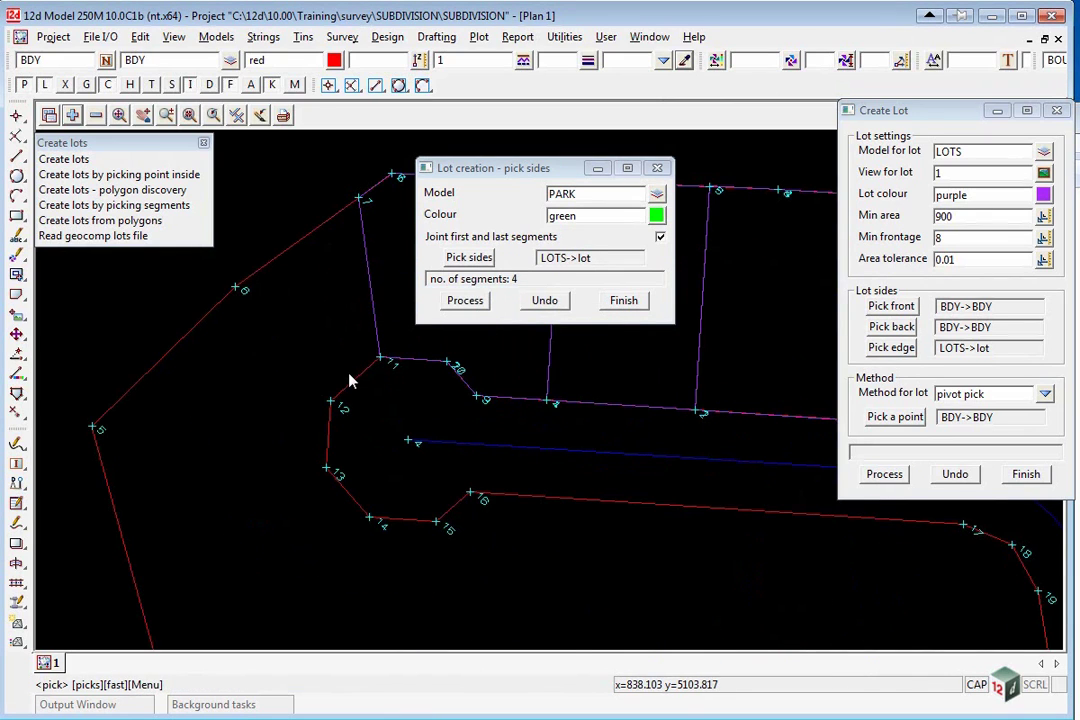
click(350, 380)
middle_click(350, 380)
click(328, 440)
middle_click(330, 472)
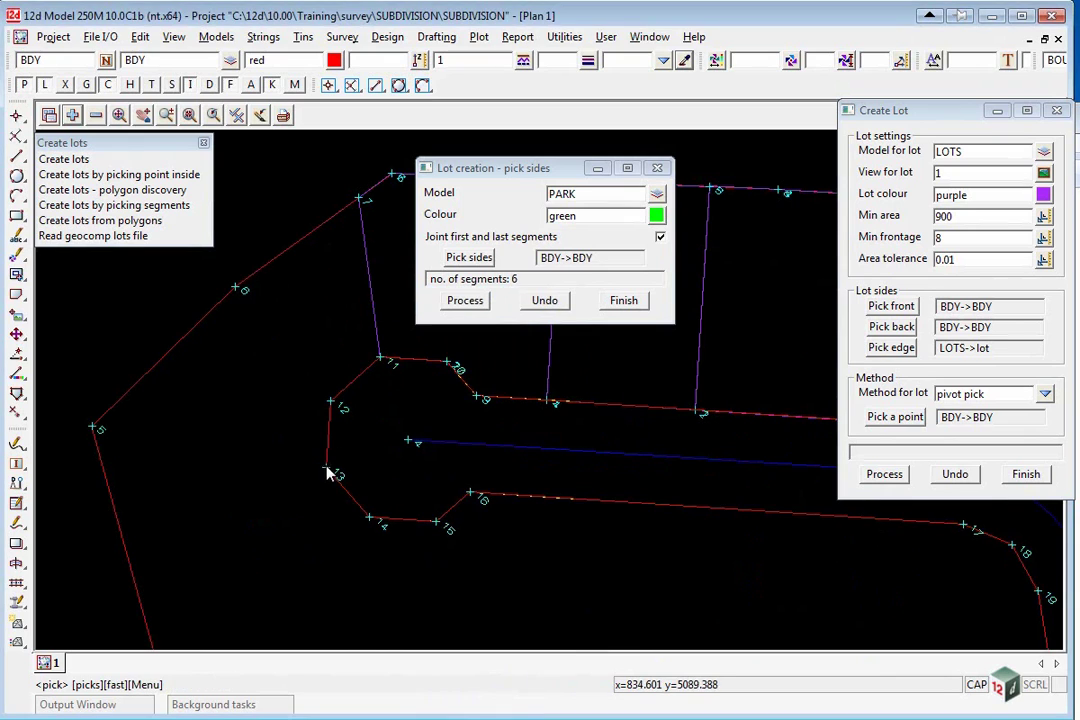
click(355, 503)
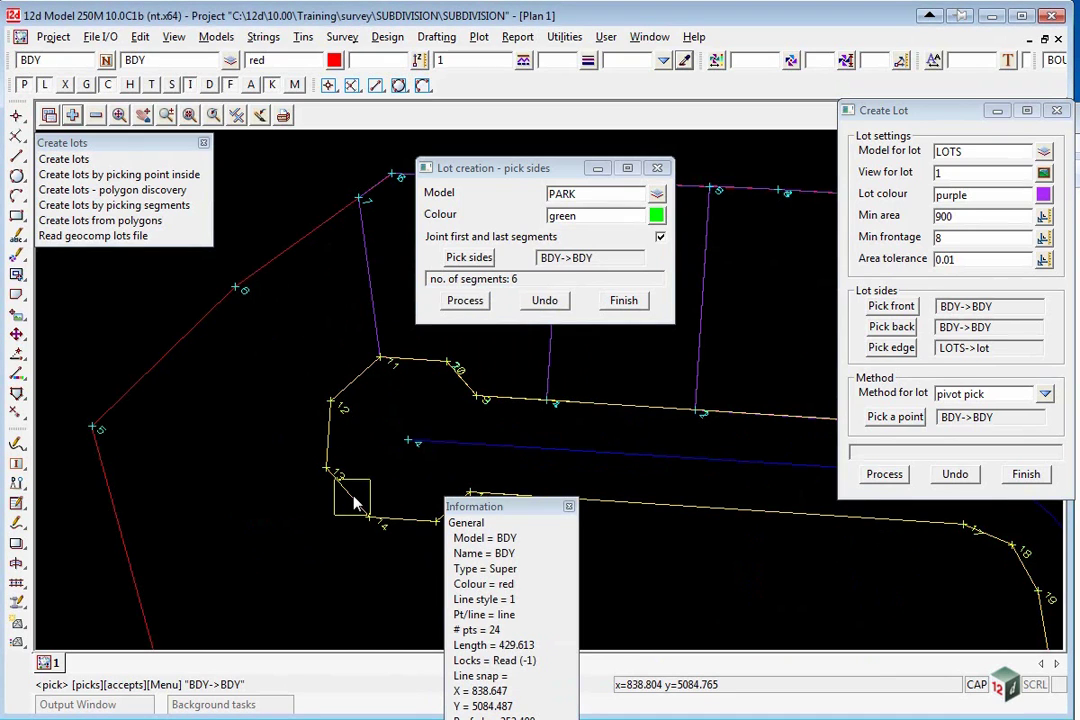
middle_click(352, 503)
scroll(313, 342, down, 3)
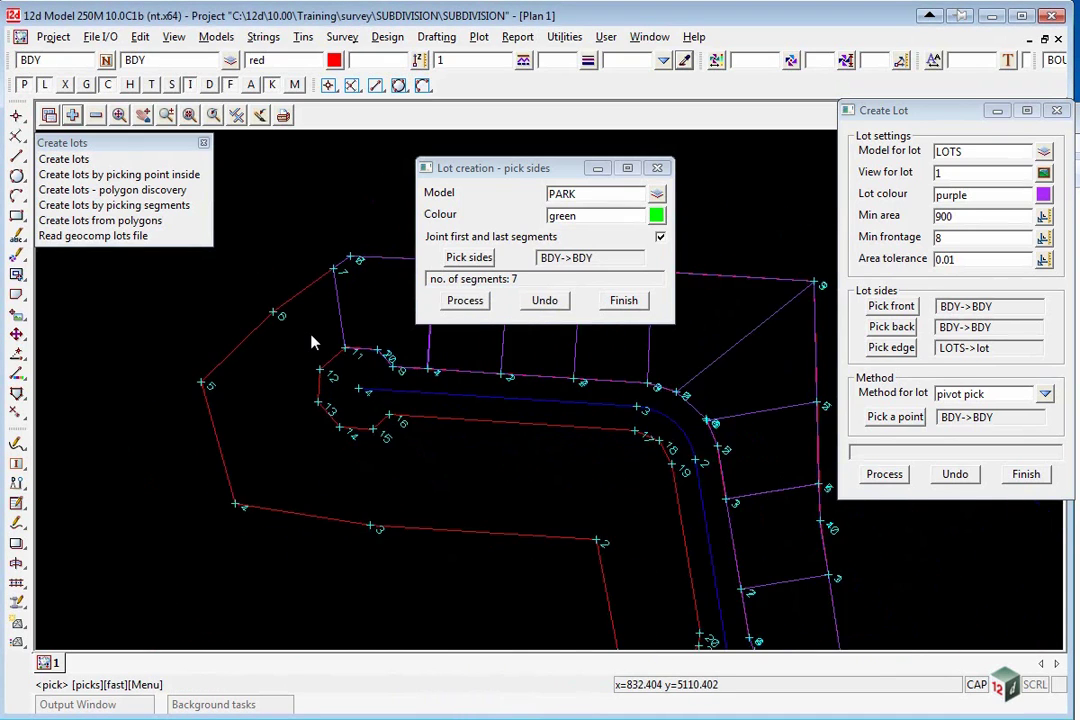
click(465, 301)
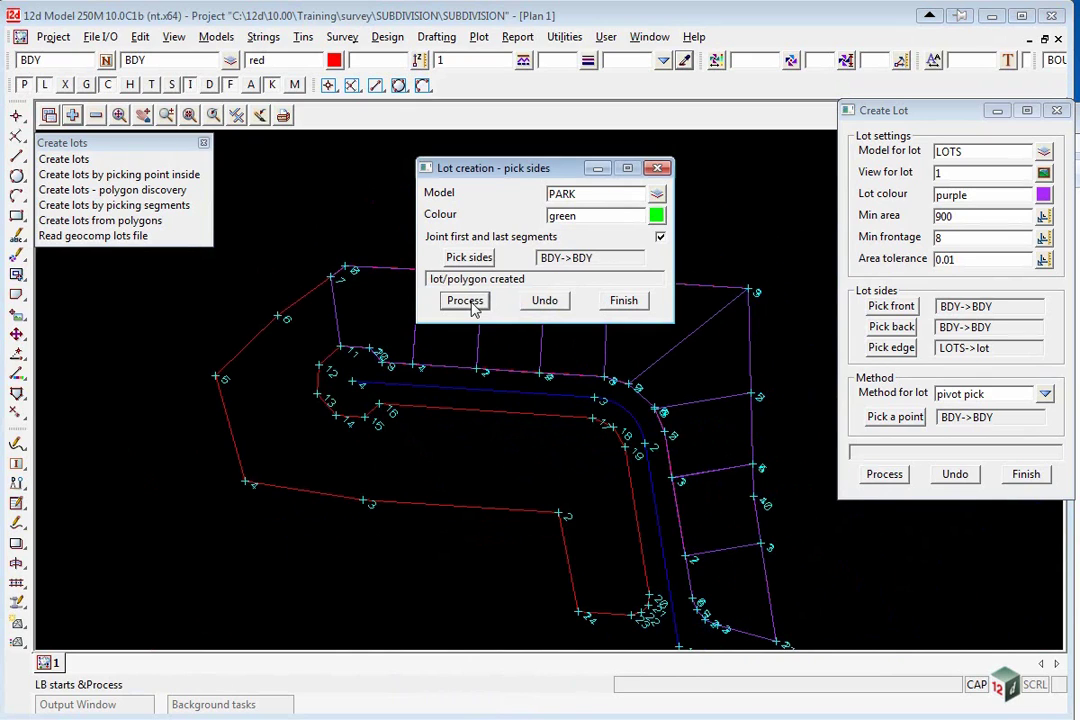
Add the PARK model to the plan view and move the pick-sides window bottom-left
click(72, 115)
double_click(110, 161)
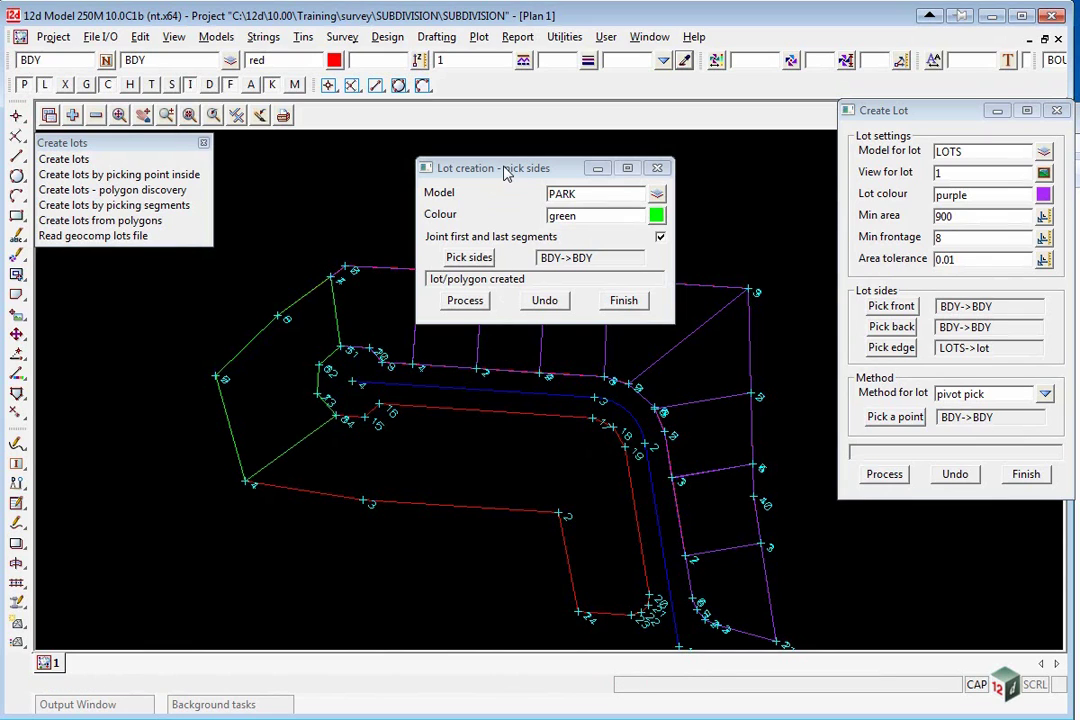
drag(505, 172, 124, 663)
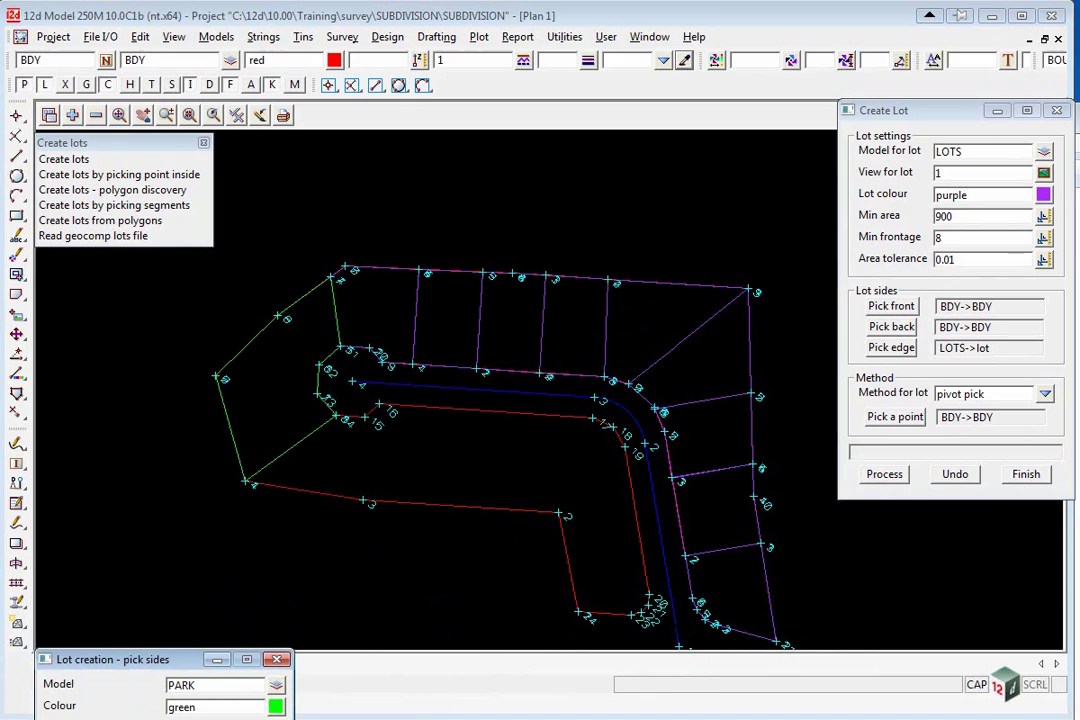
Create an 800 m² minimum lot using the green PARK string as edge and a BDY pivot point
double_click(994, 215)
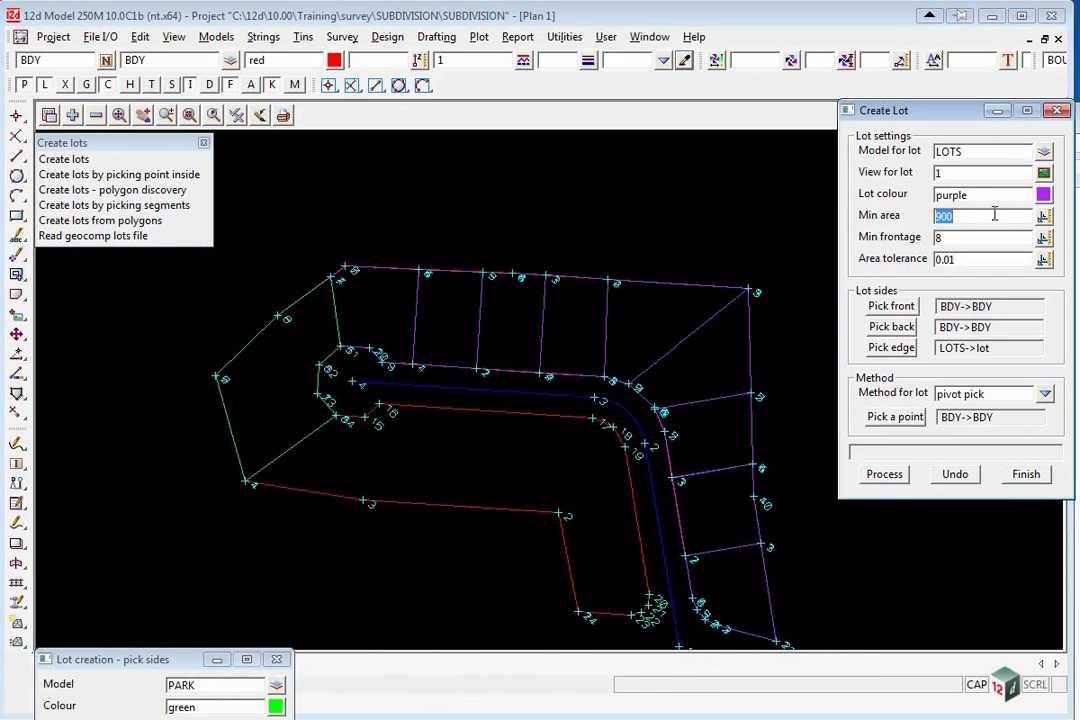
text(80)
click(888, 347)
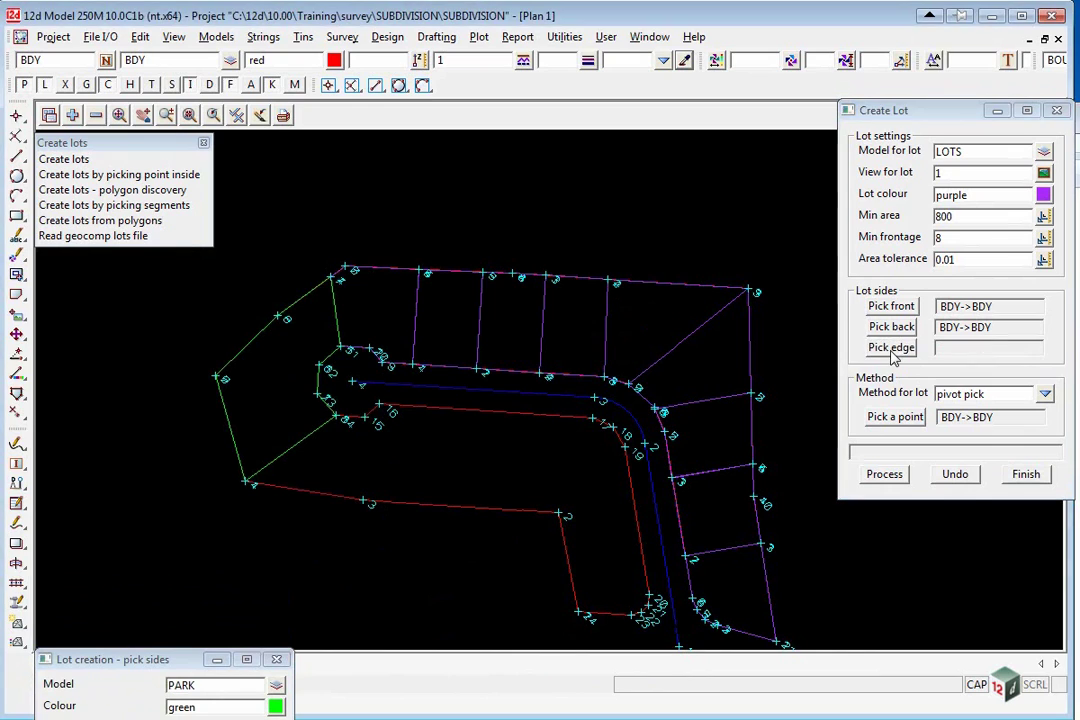
click(301, 436)
middle_click(345, 441)
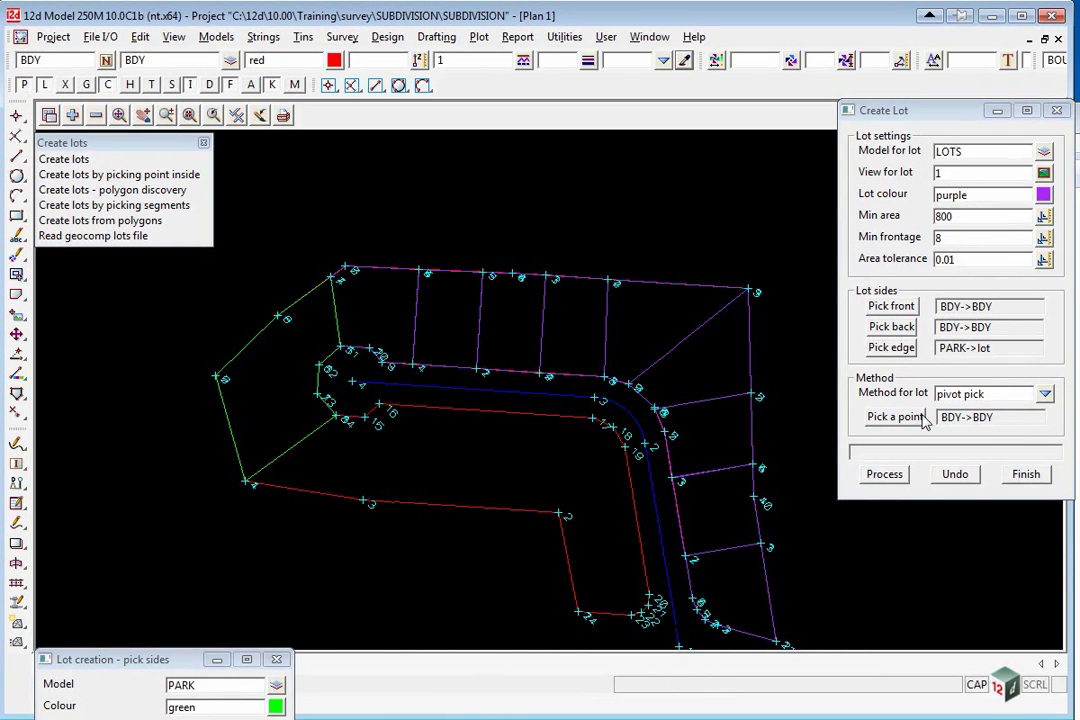
click(922, 418)
click(370, 424)
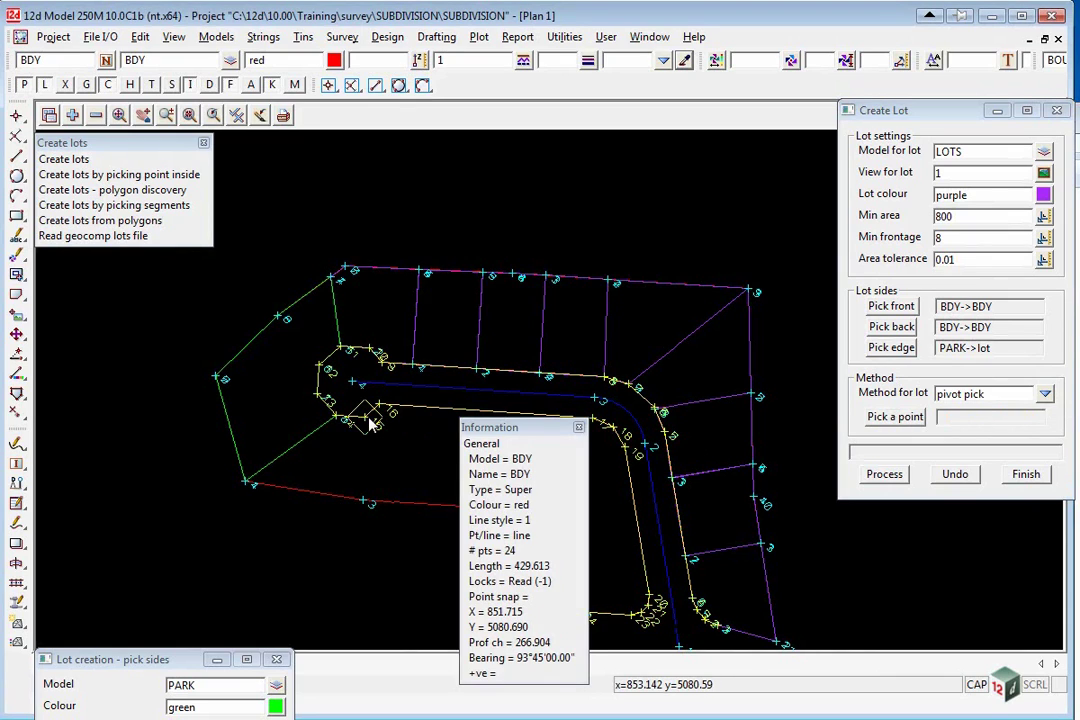
middle_click(370, 424)
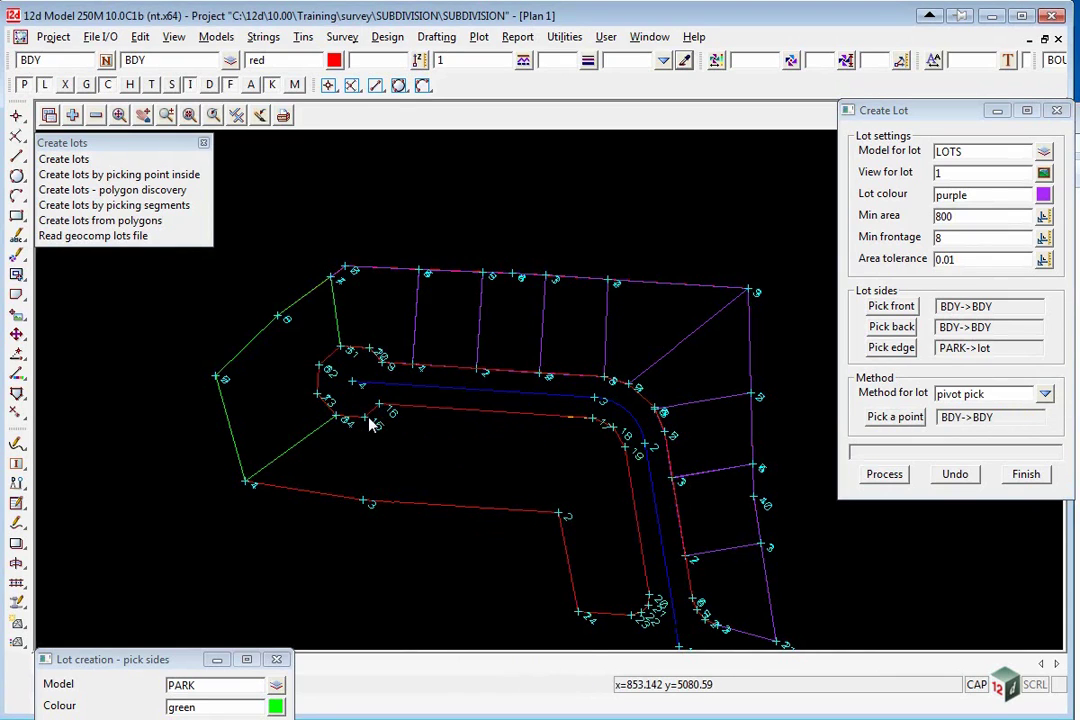
click(887, 476)
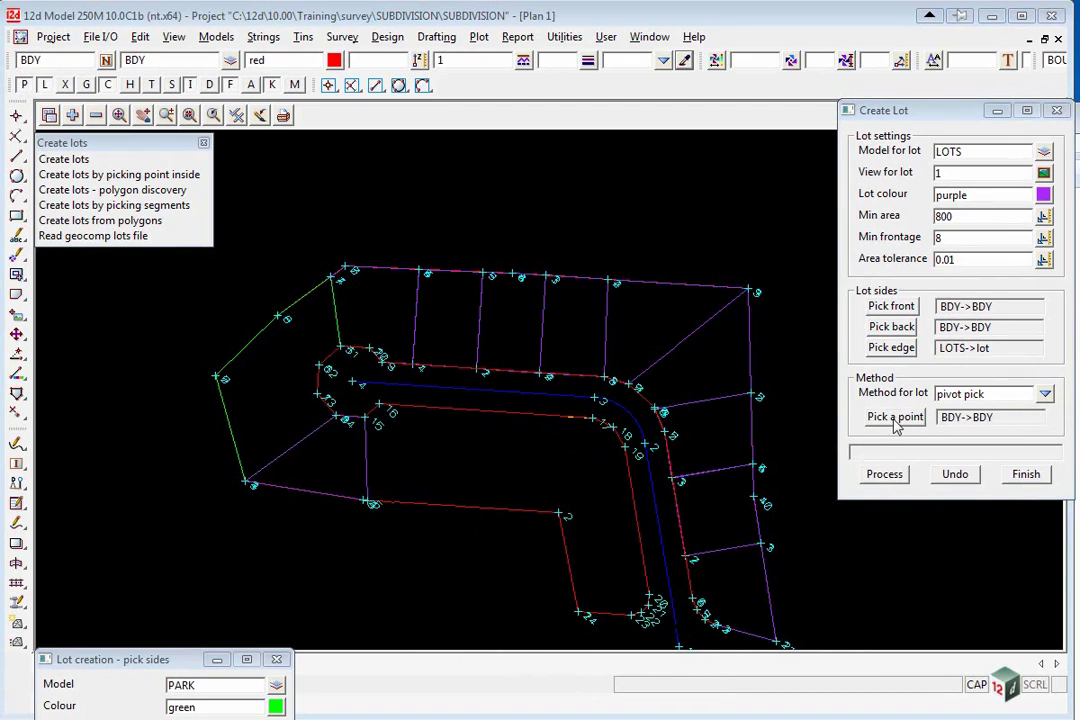
Create a perpendicular lot line from the picked lot boundary front on the lower road
click(1046, 395)
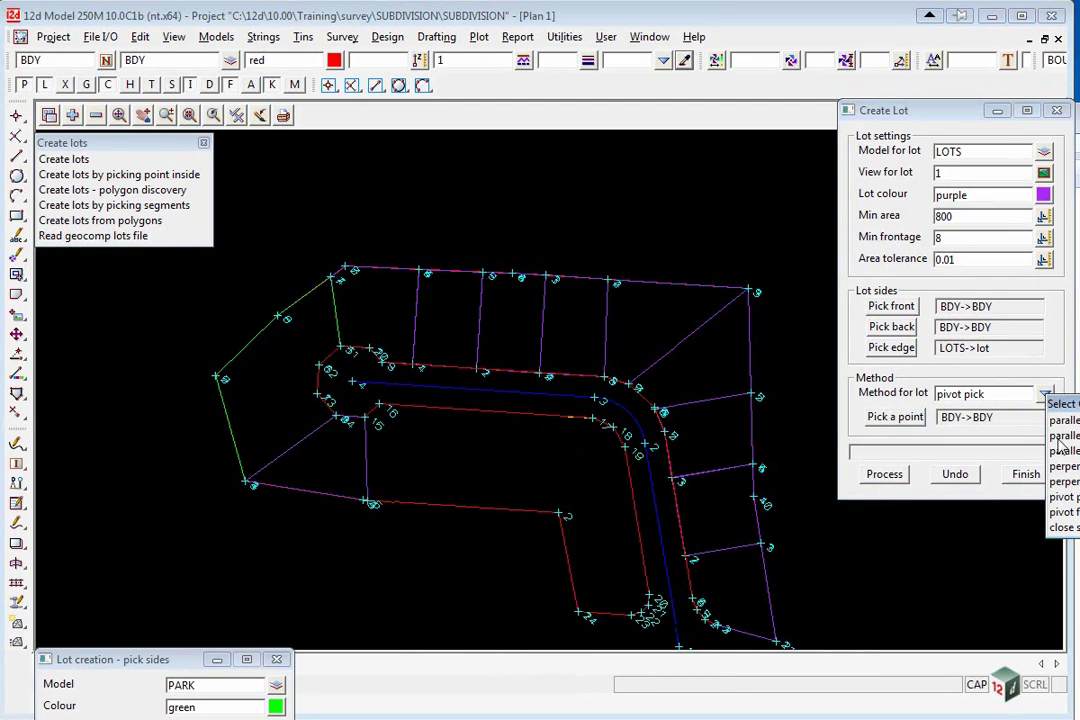
click(1063, 482)
click(893, 417)
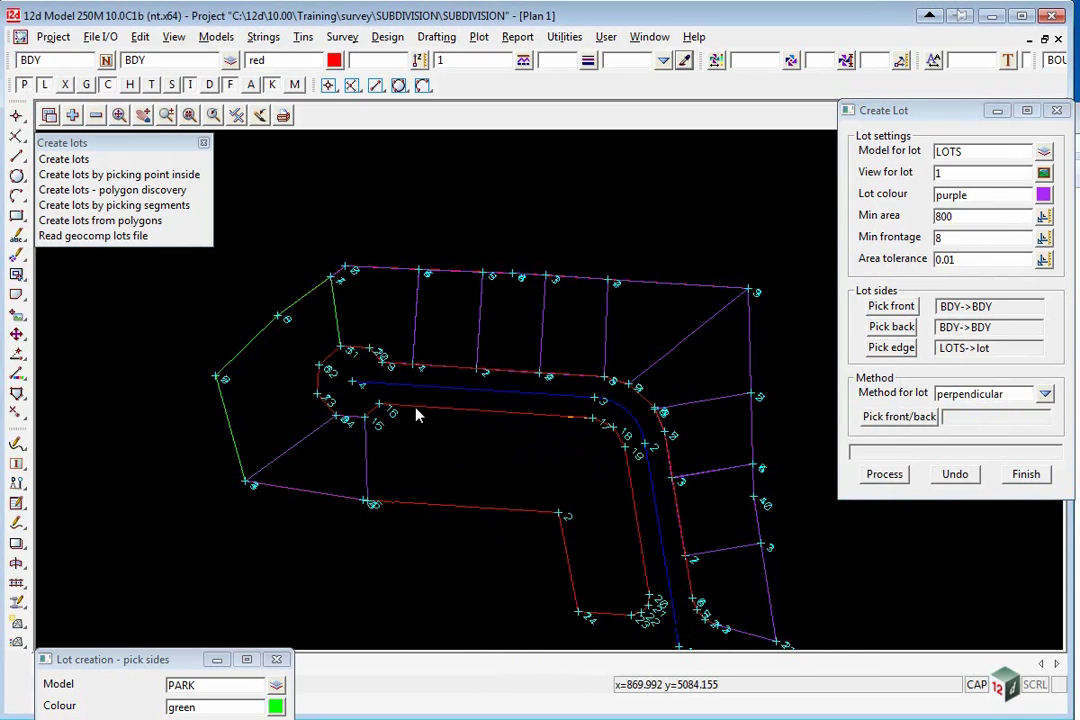
click(455, 509)
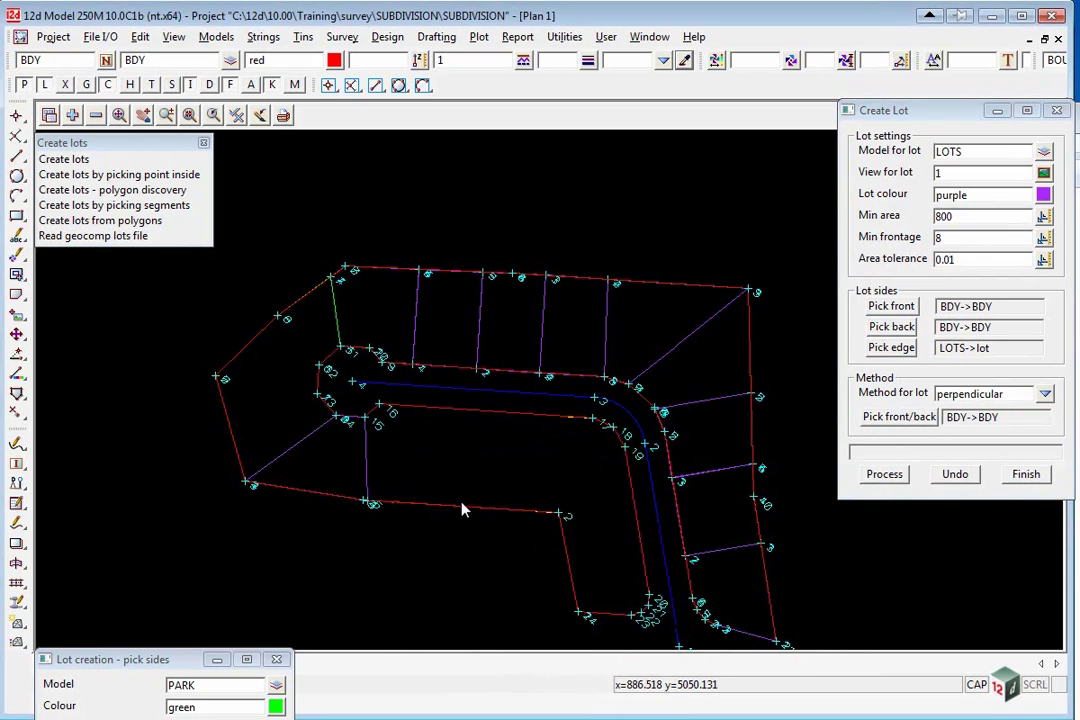
click(884, 474)
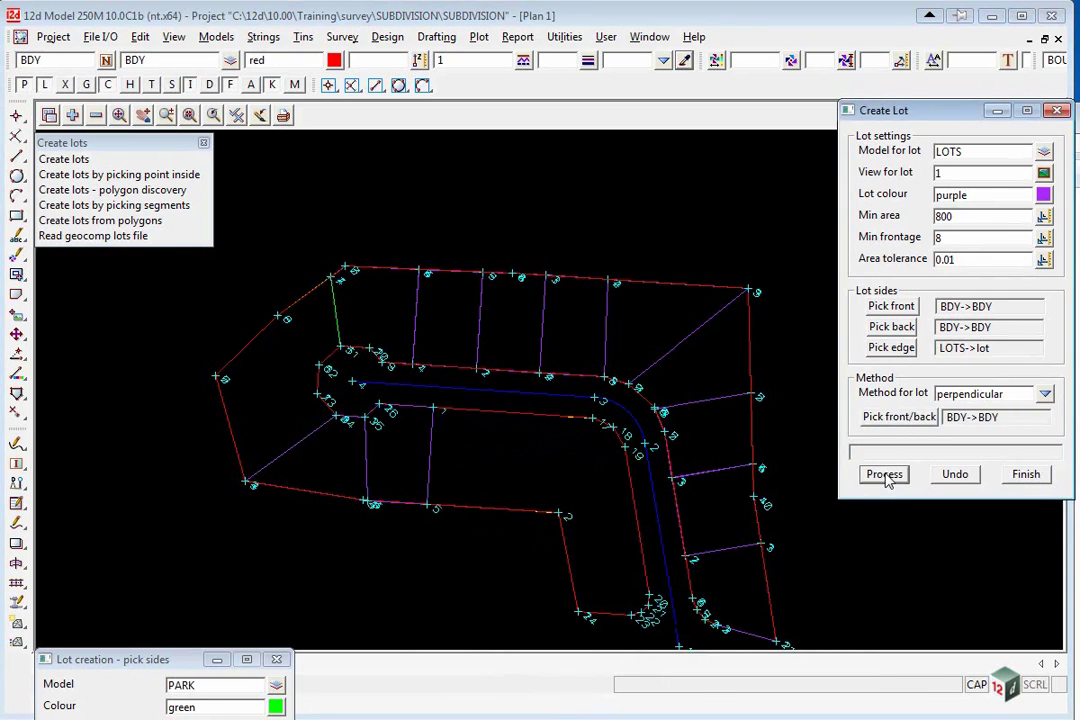
Create lots along the lower block at a parallel bearing of 3°45'
click(1017, 396)
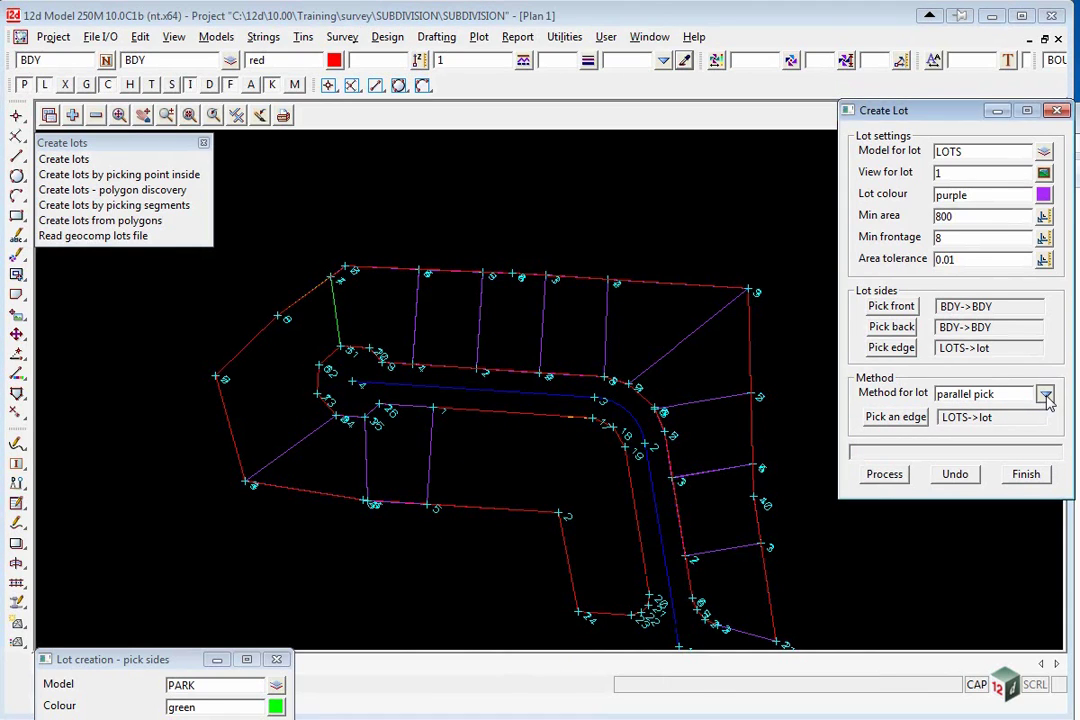
click(1045, 396)
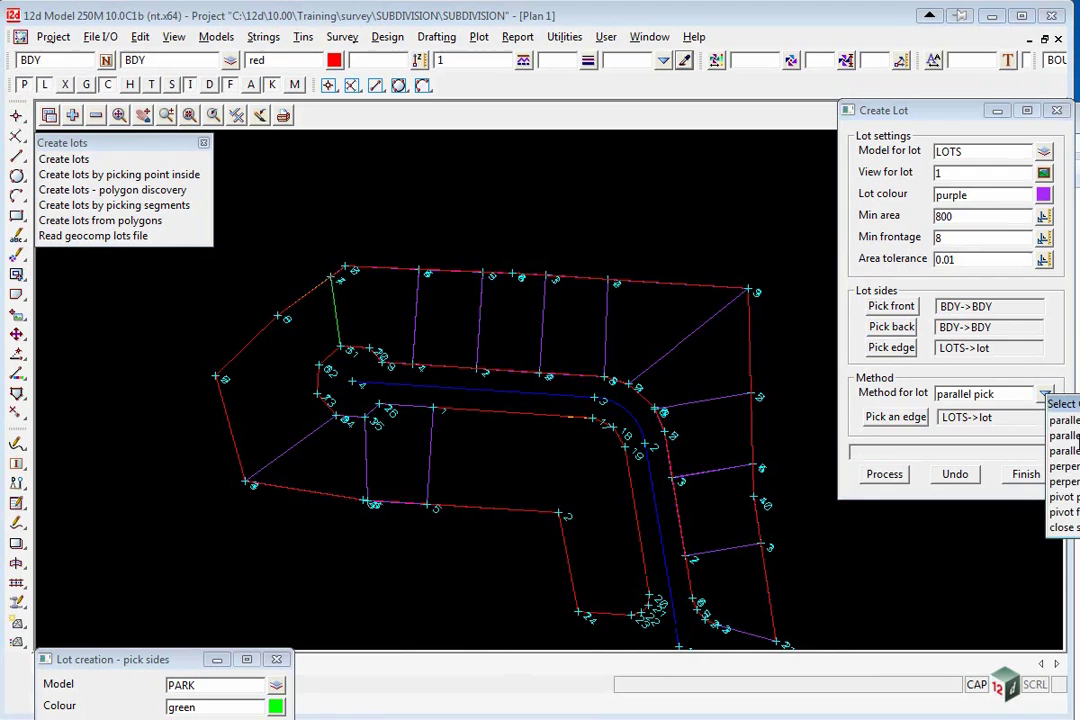
click(1063, 435)
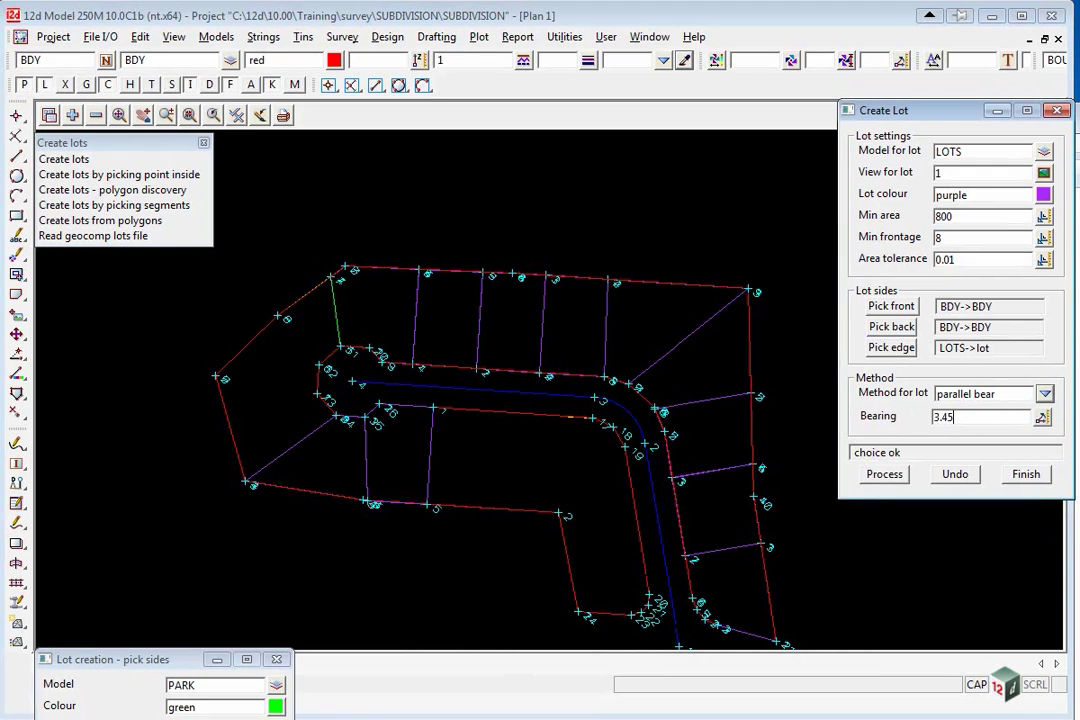
text(3.45)
key(Return)
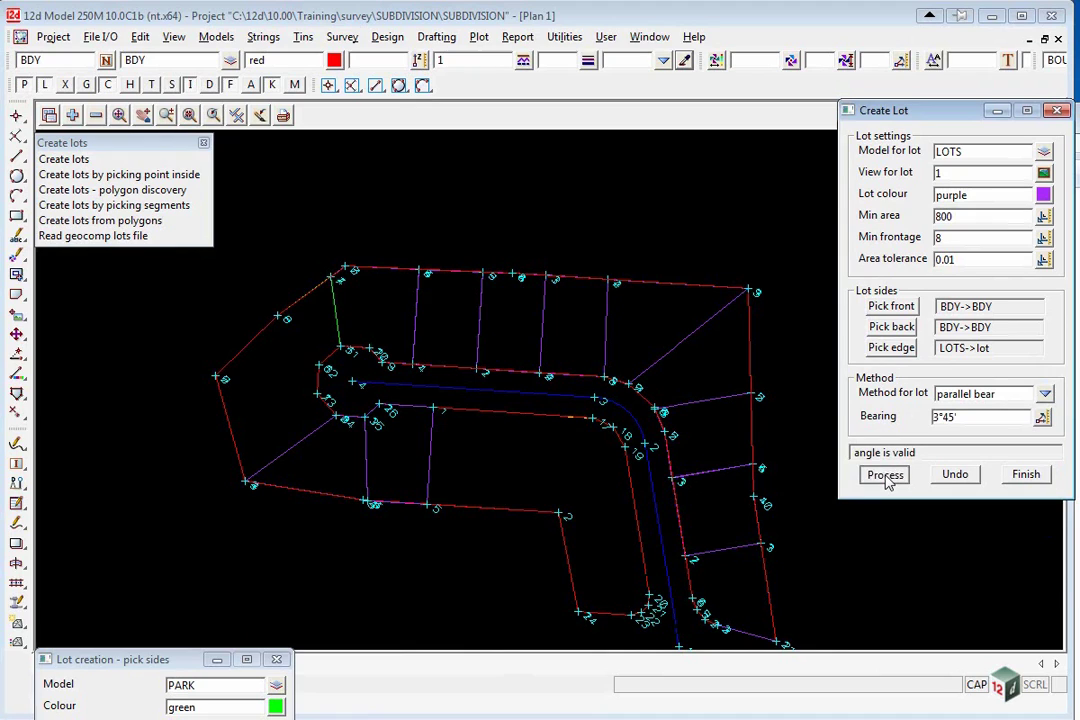
click(884, 476)
click(884, 476)
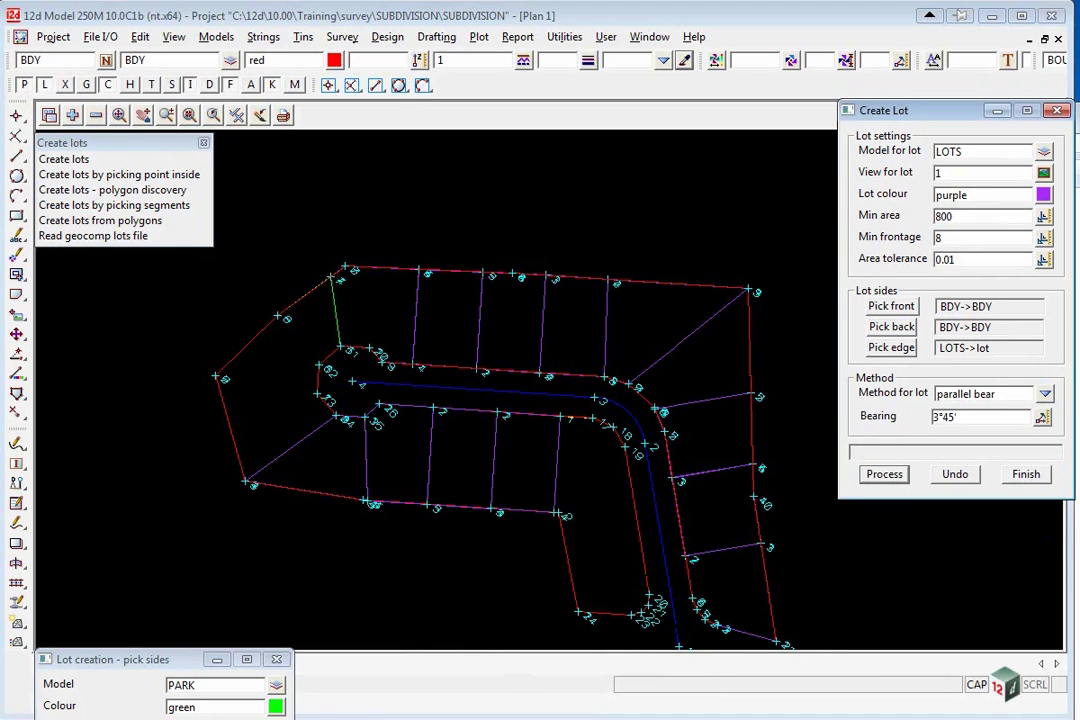
Create a pivot-pick lot at the road bend from a point on the boundary string
click(538, 545)
scroll(562, 530, up, 2)
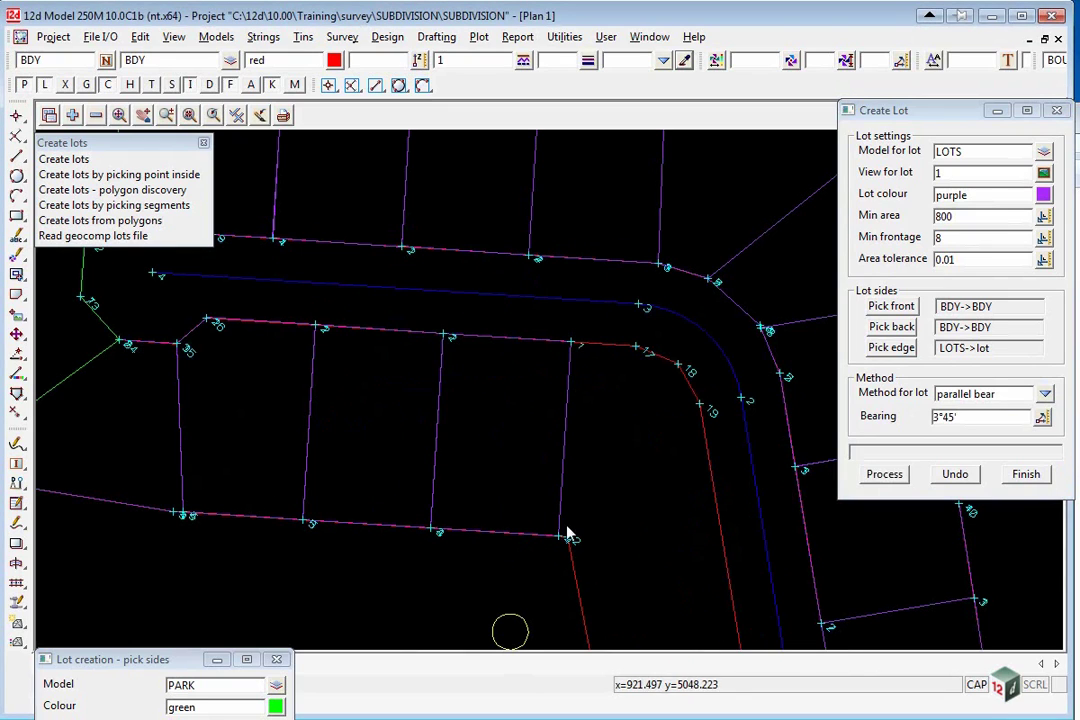
click(1045, 394)
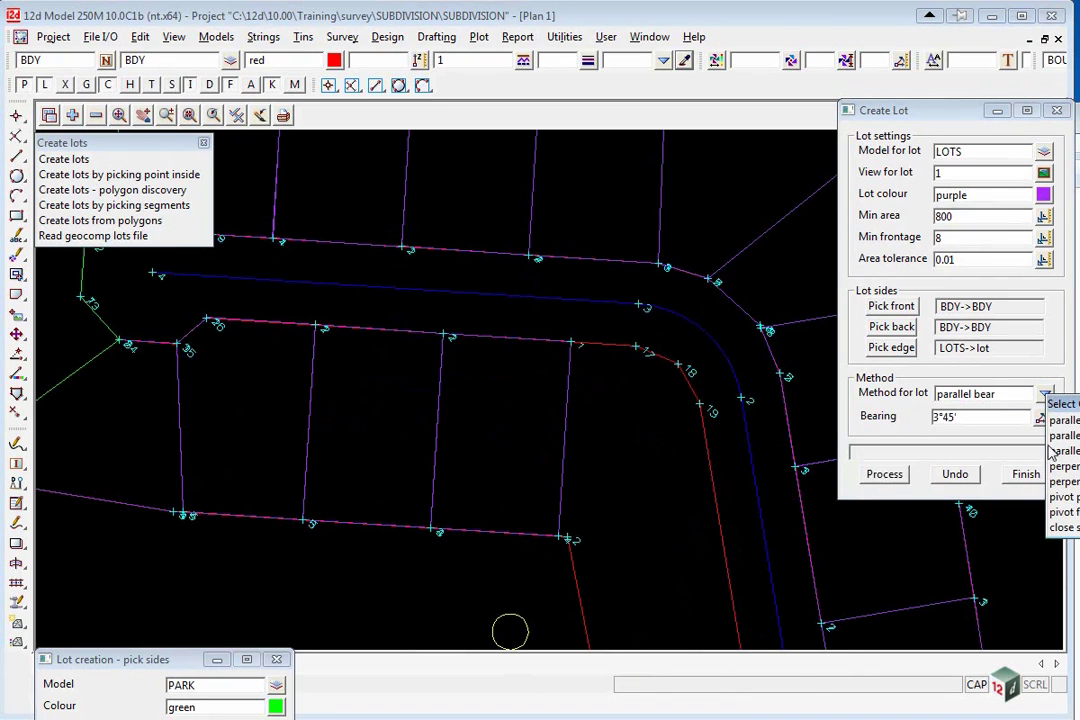
click(1058, 498)
click(895, 418)
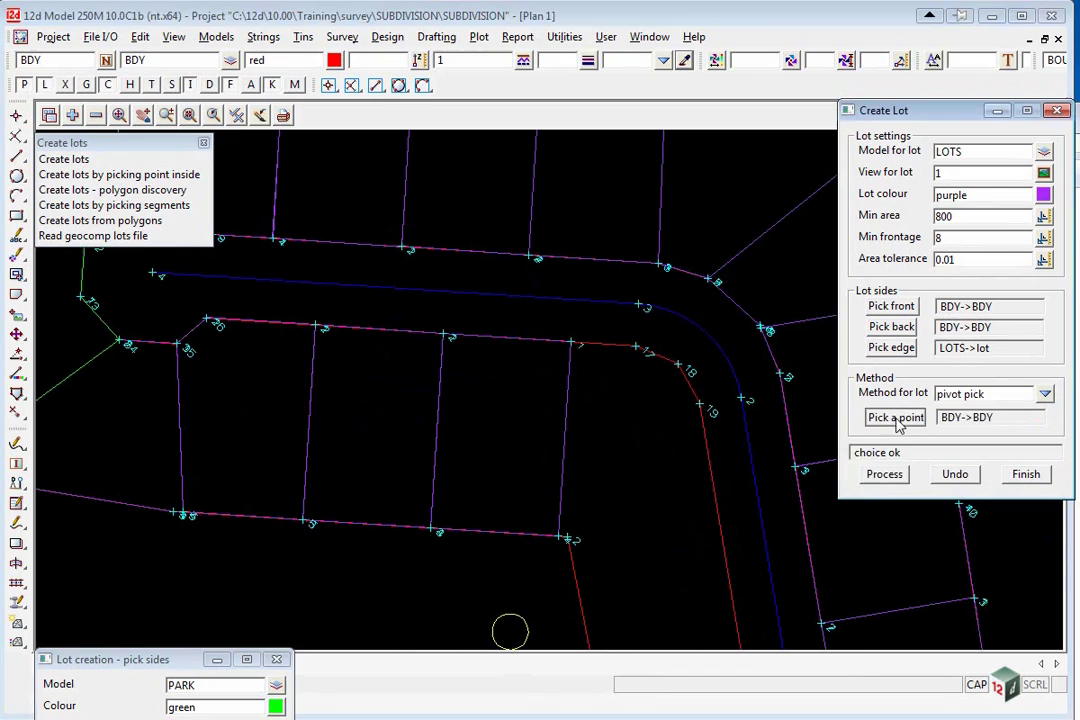
click(568, 539)
click(569, 540)
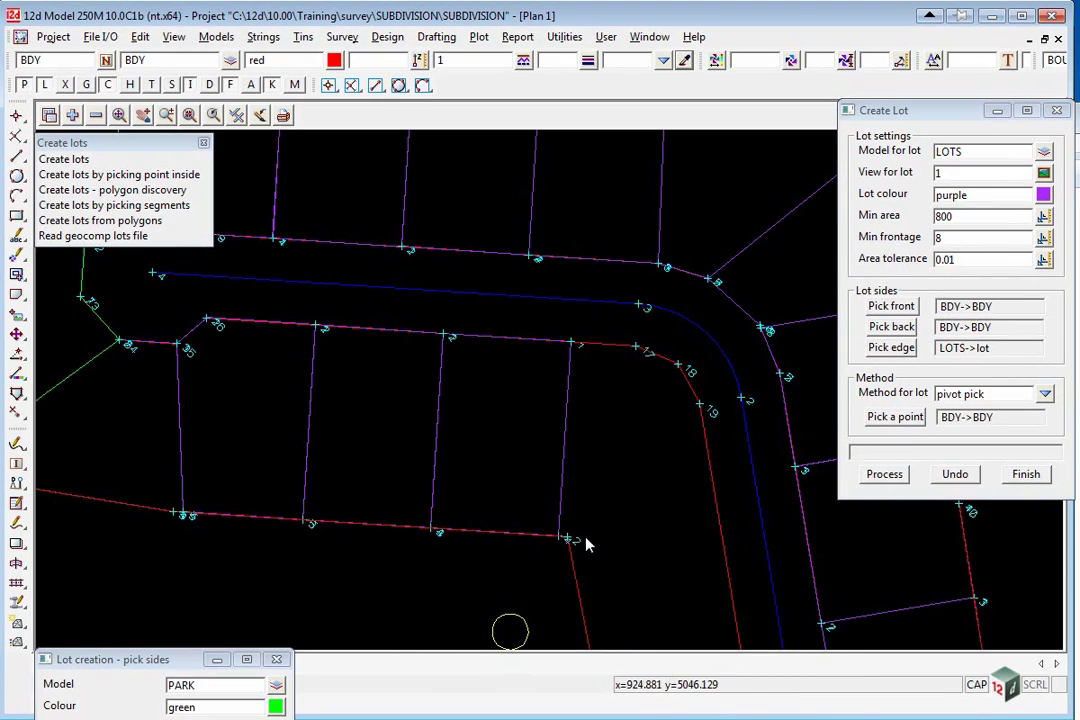
click(884, 475)
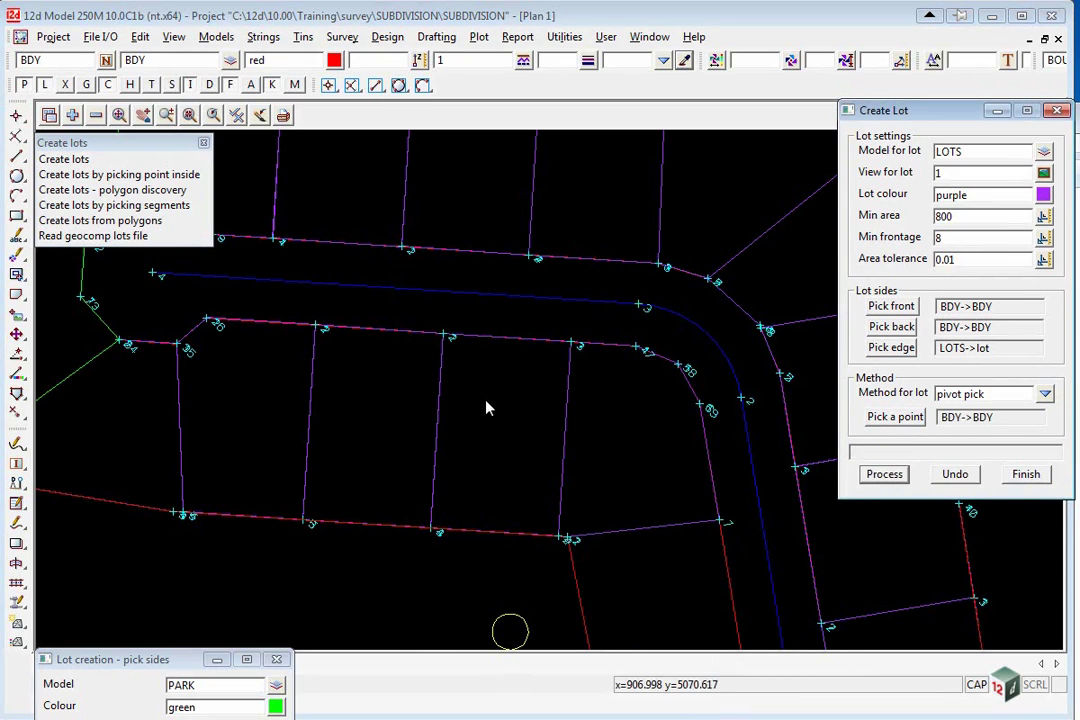
scroll(499, 388, down, 3)
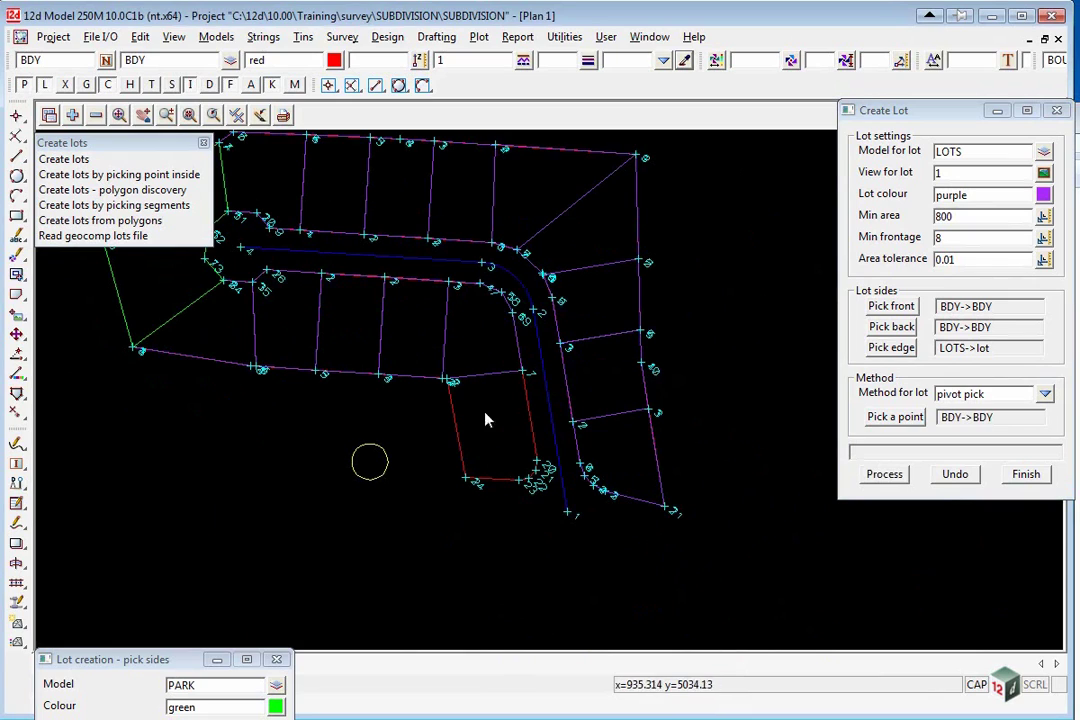
Finish pivot pick, then set up a pick-inside lot in view 1, model LOTS, colour purple
click(1026, 475)
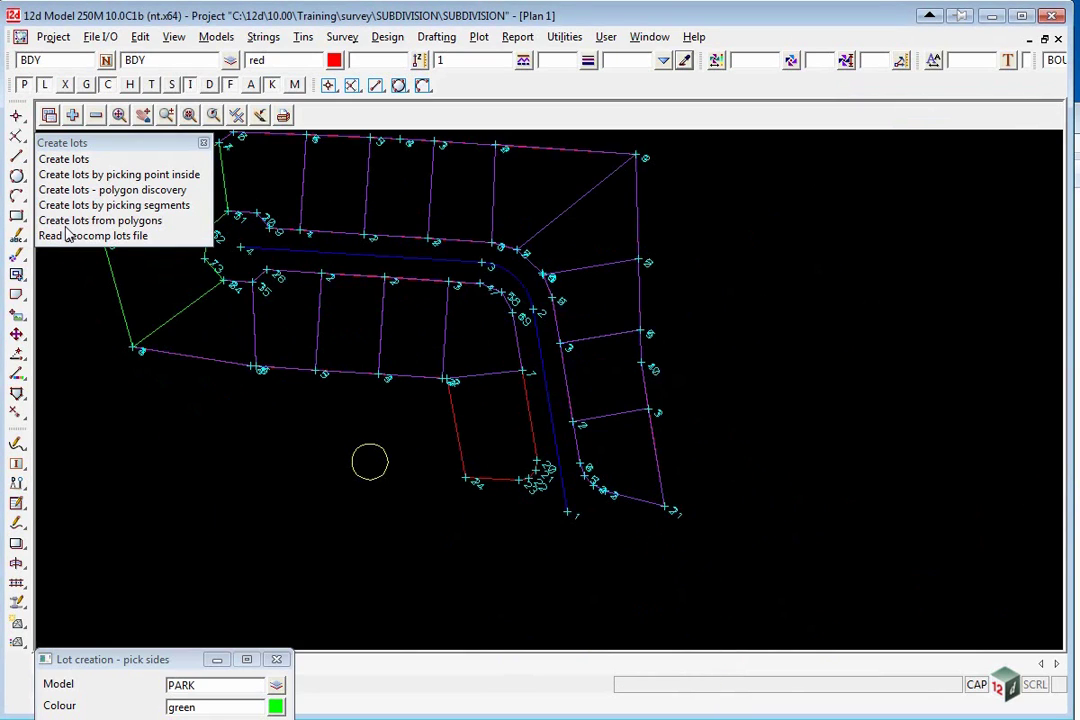
click(148, 176)
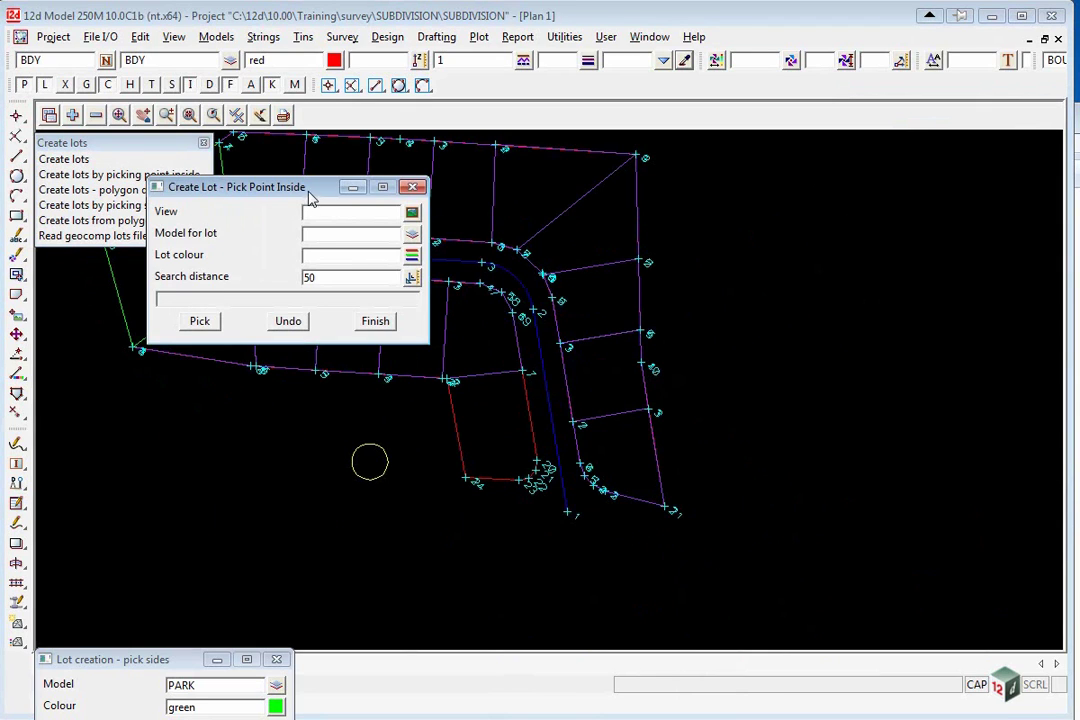
drag(310, 198, 871, 187)
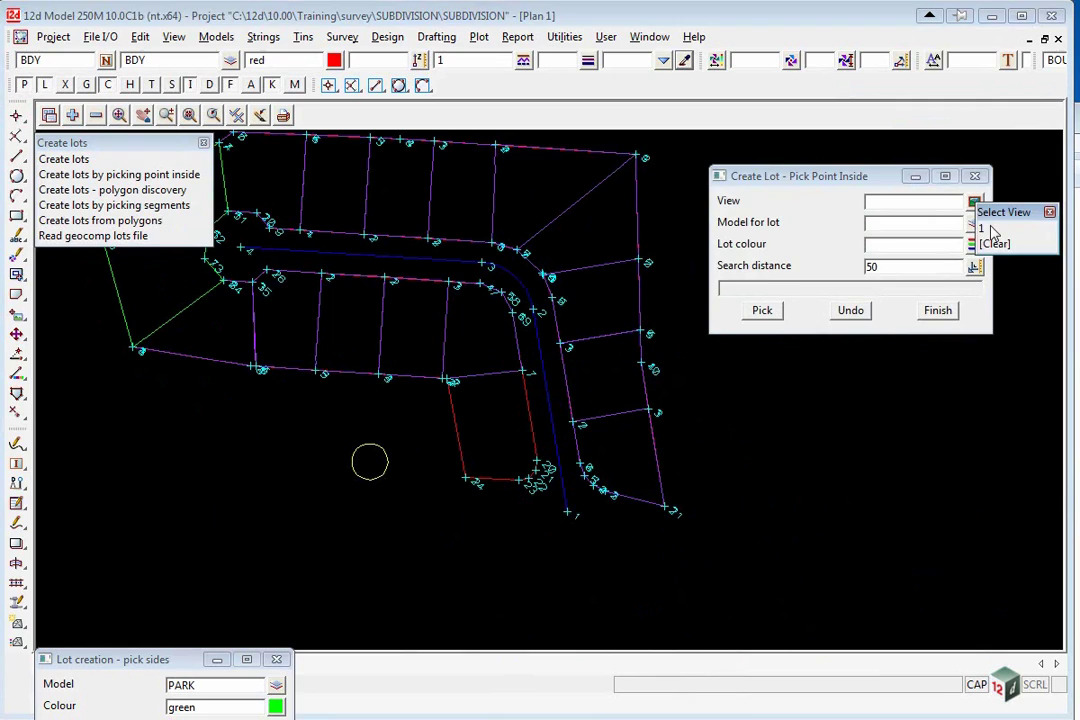
click(988, 229)
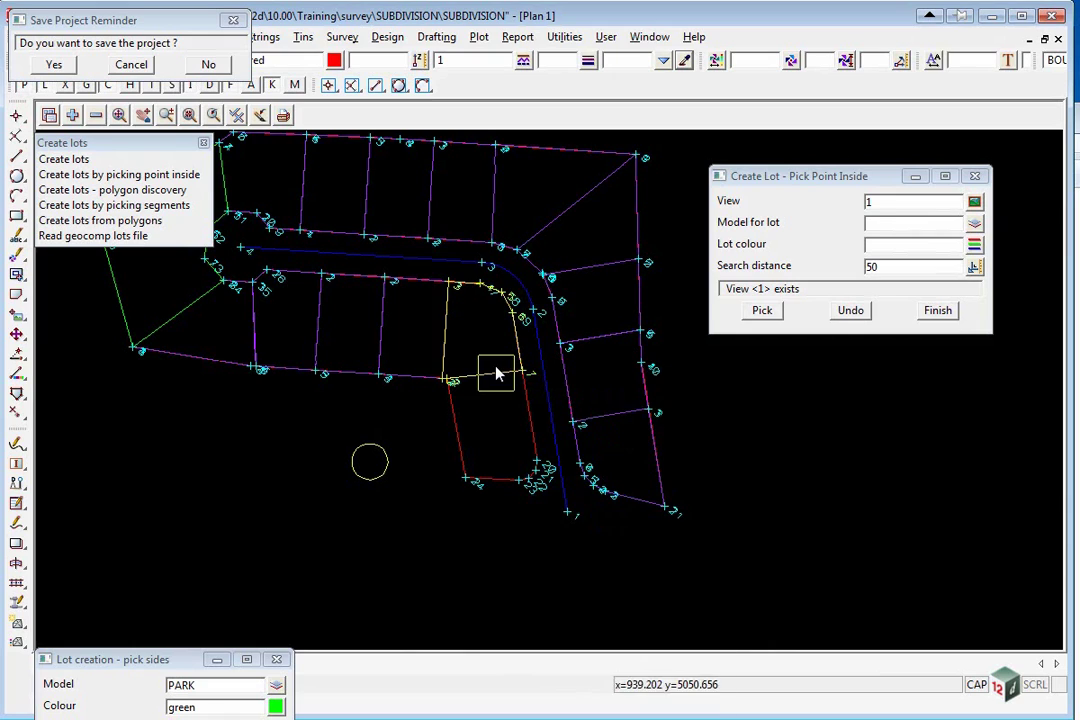
click(912, 222)
text(LOTS)
key(Return)
click(974, 244)
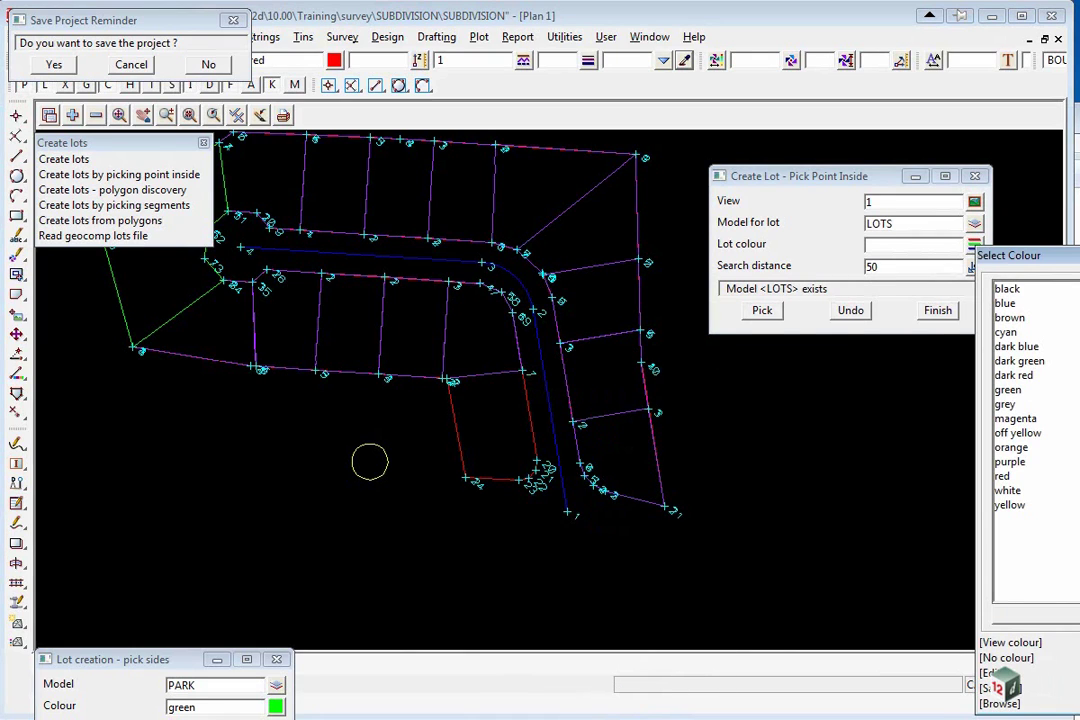
click(890, 245)
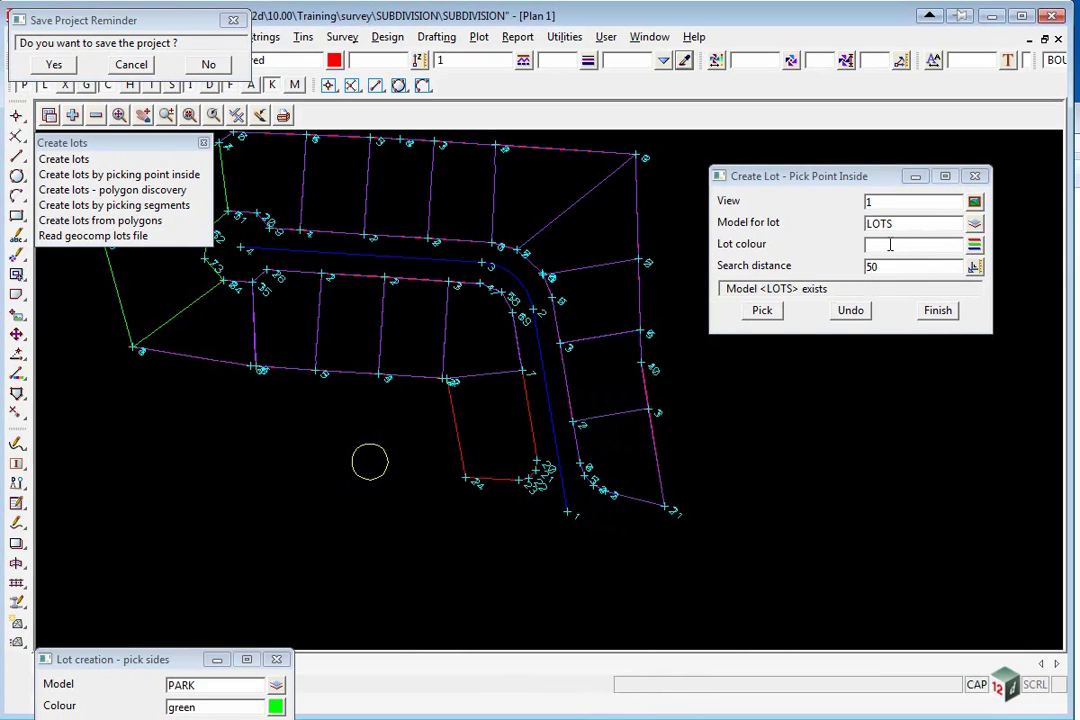
text(purple)
key(Return)
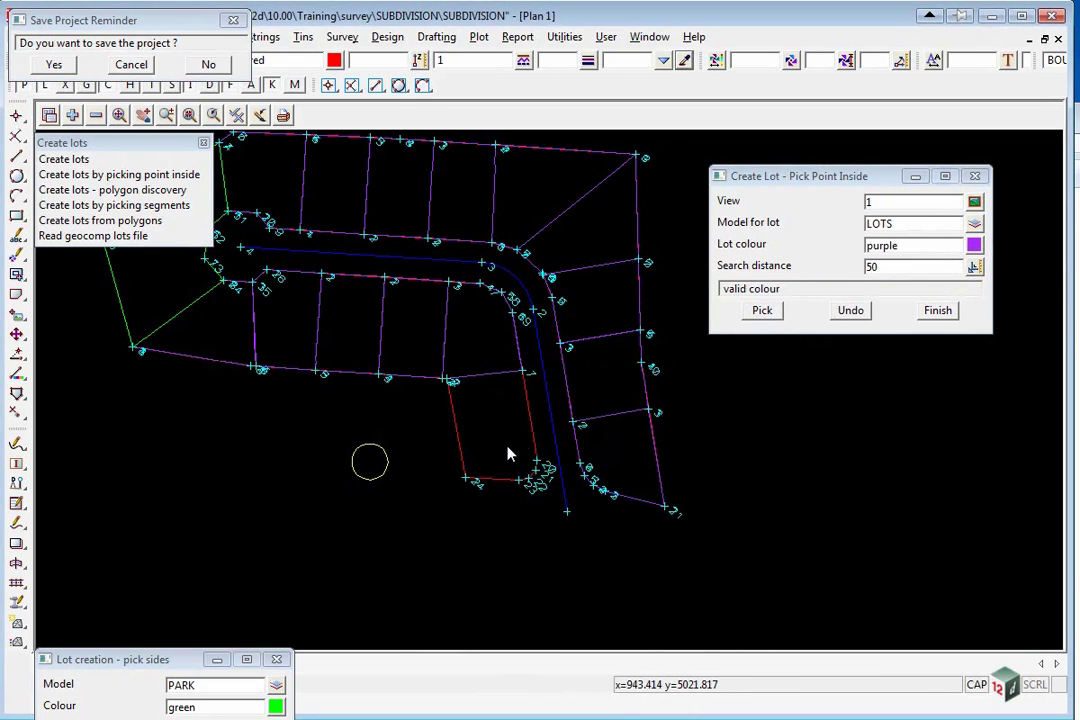
Pick inside the red-bounded corner area to create the purple lot
scroll(508, 454, up, 2)
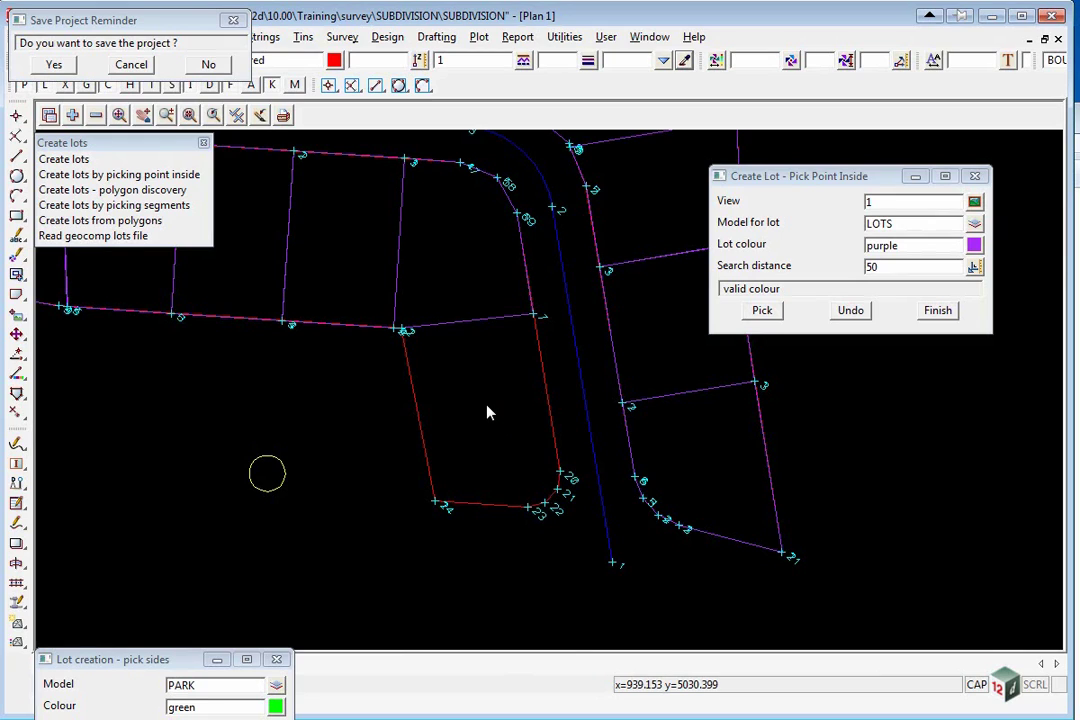
click(489, 412)
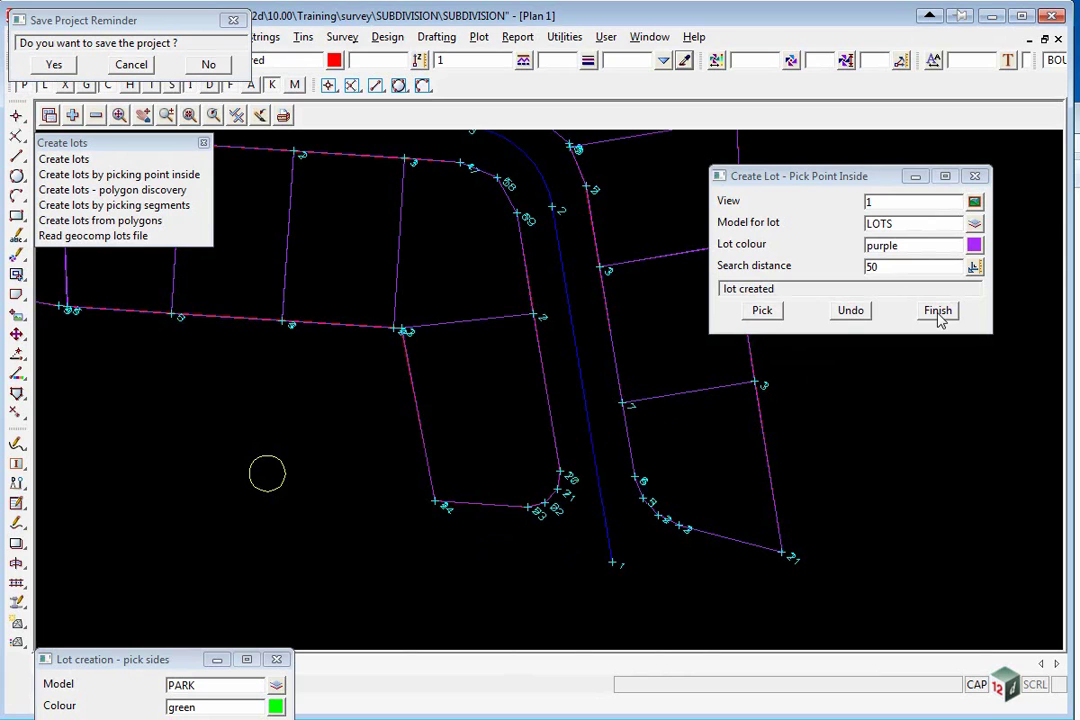
scroll(420, 535, down, 3)
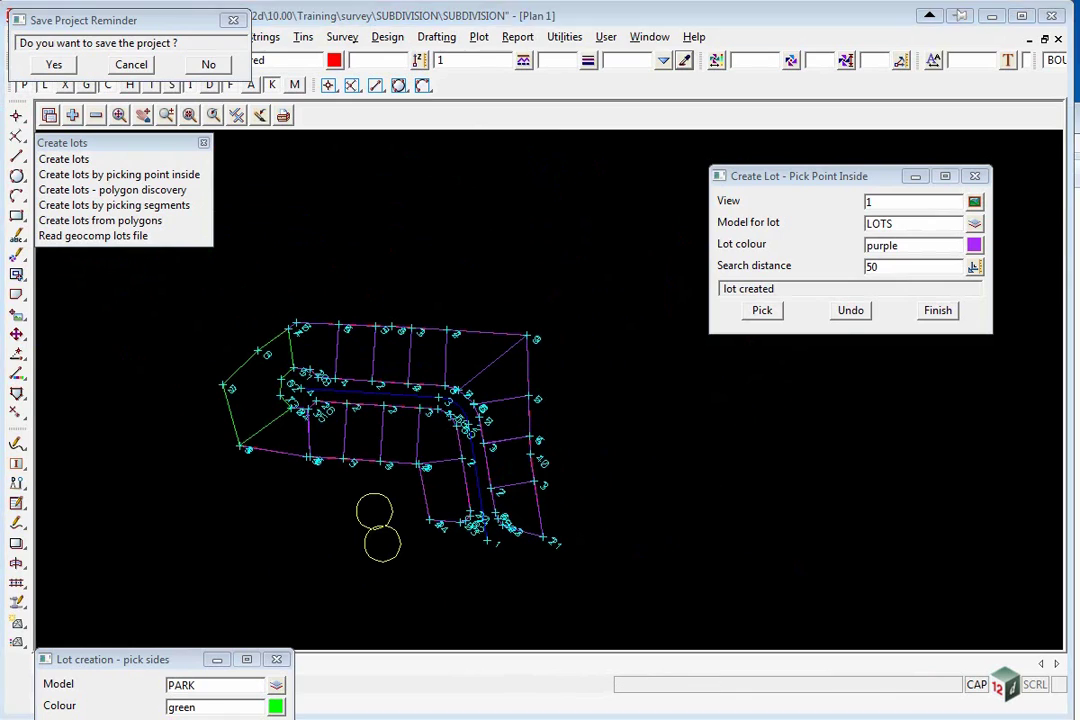
Save the project, remove and re-add LOTS in the view, and fit the subdivision
click(54, 64)
click(96, 115)
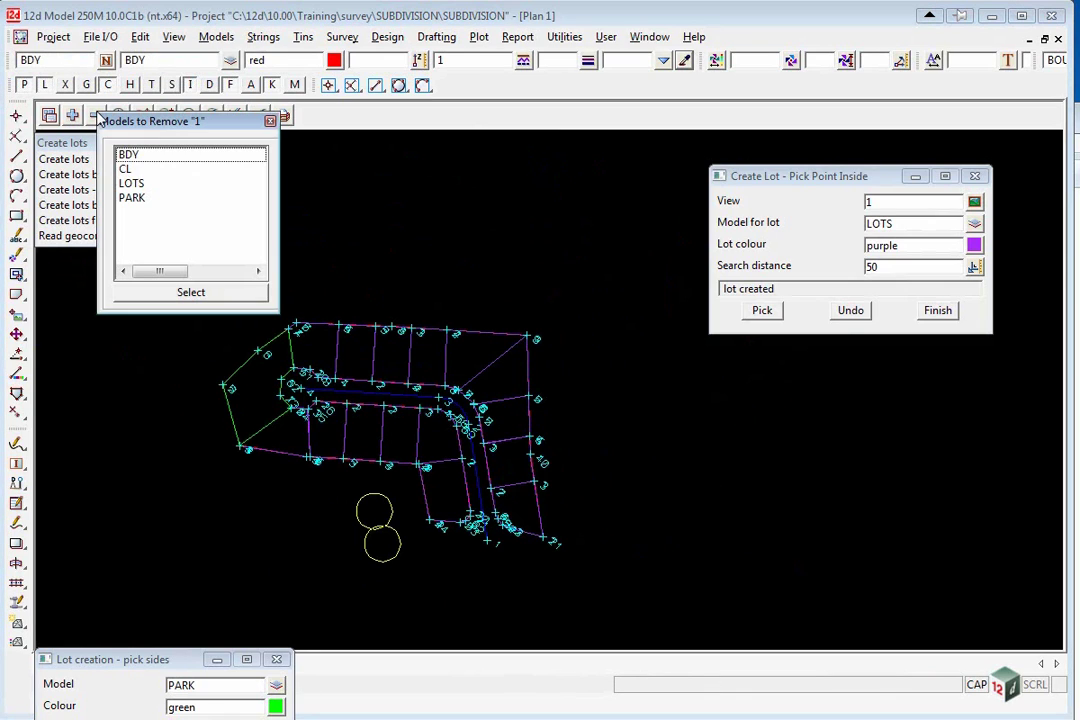
click(133, 184)
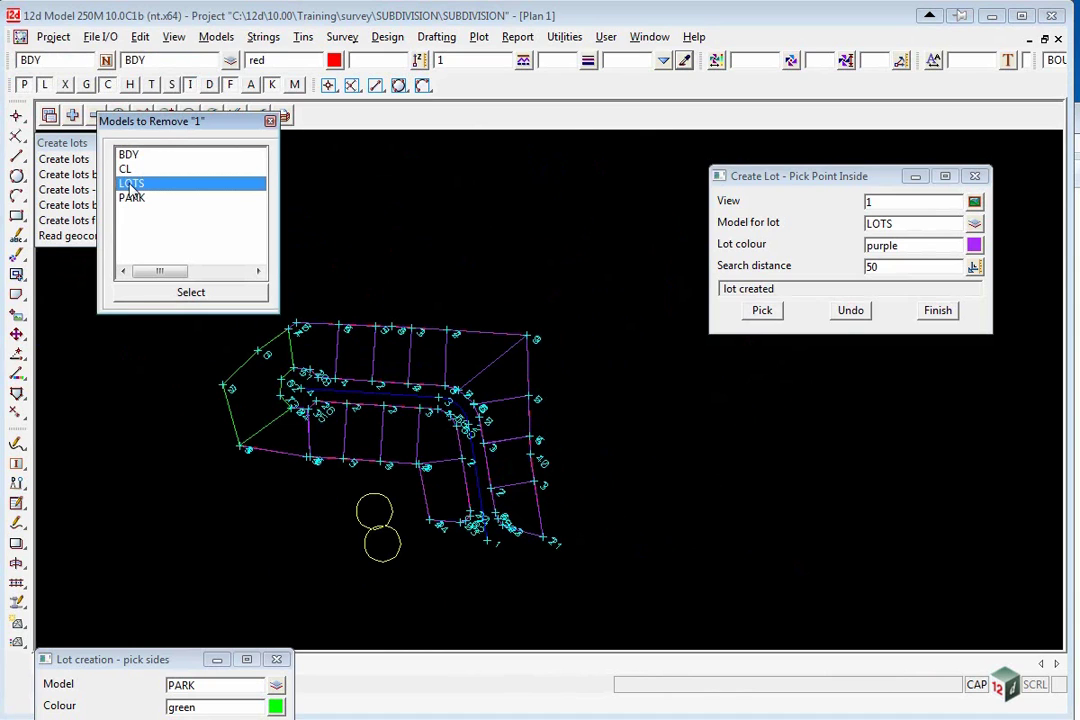
click(72, 115)
click(132, 160)
scroll(556, 523, up, 5)
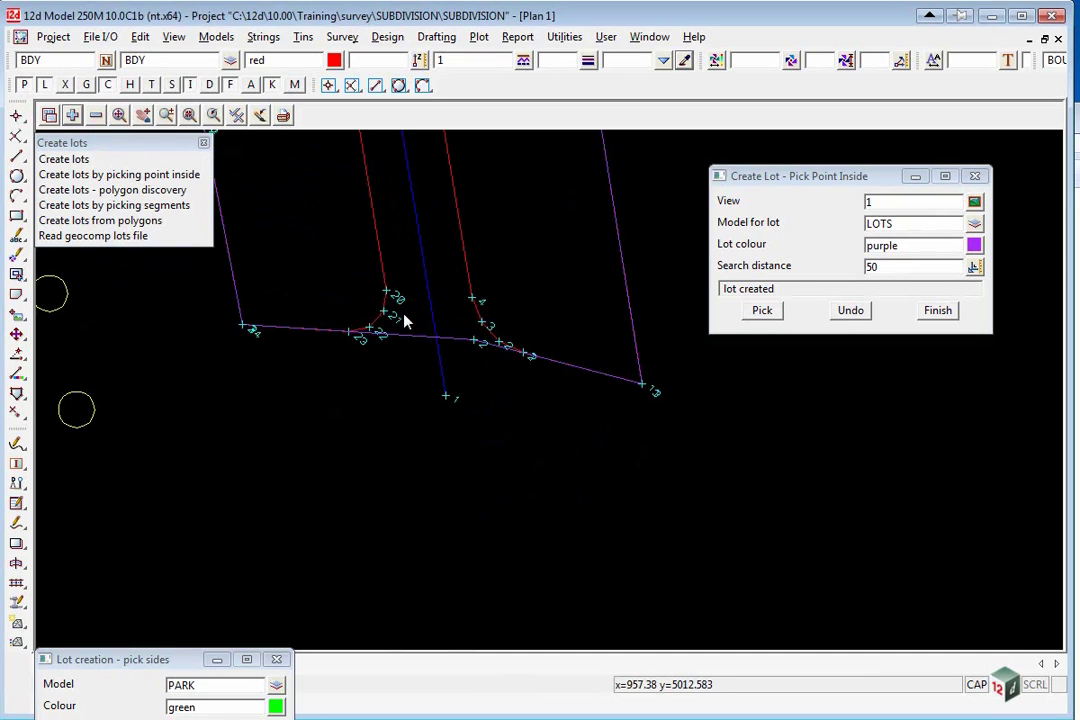
click(49, 115)
Set ROAD as both the current string name and model
double_click(70, 59)
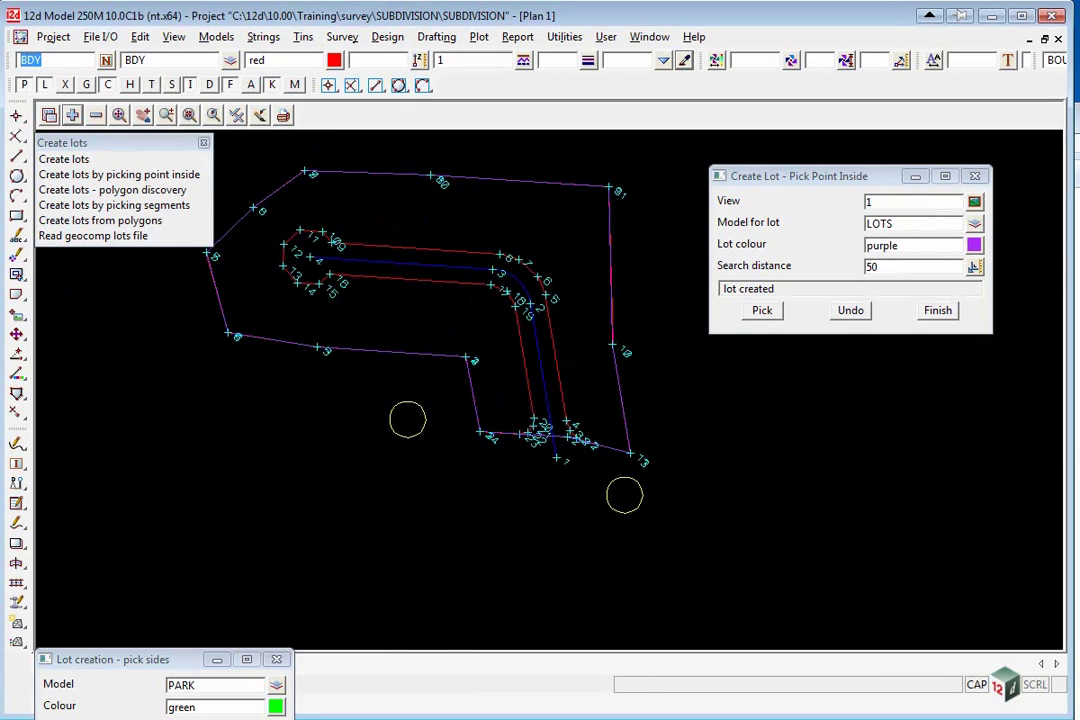
text(ROAD)
double_click(138, 60)
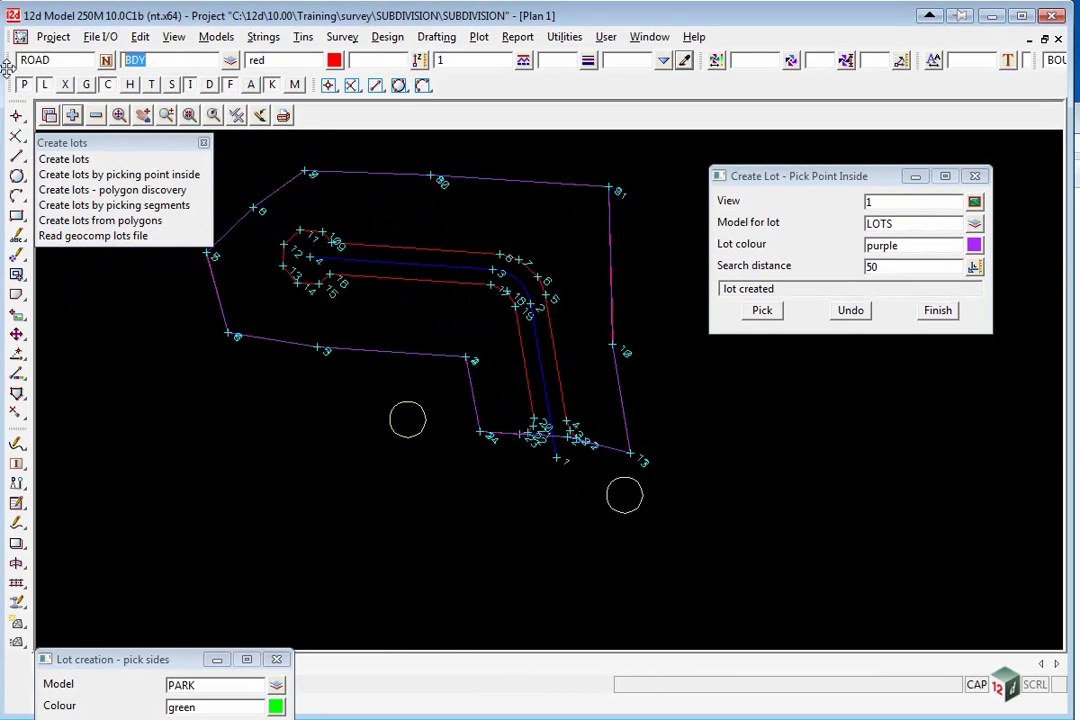
text(ROAD)
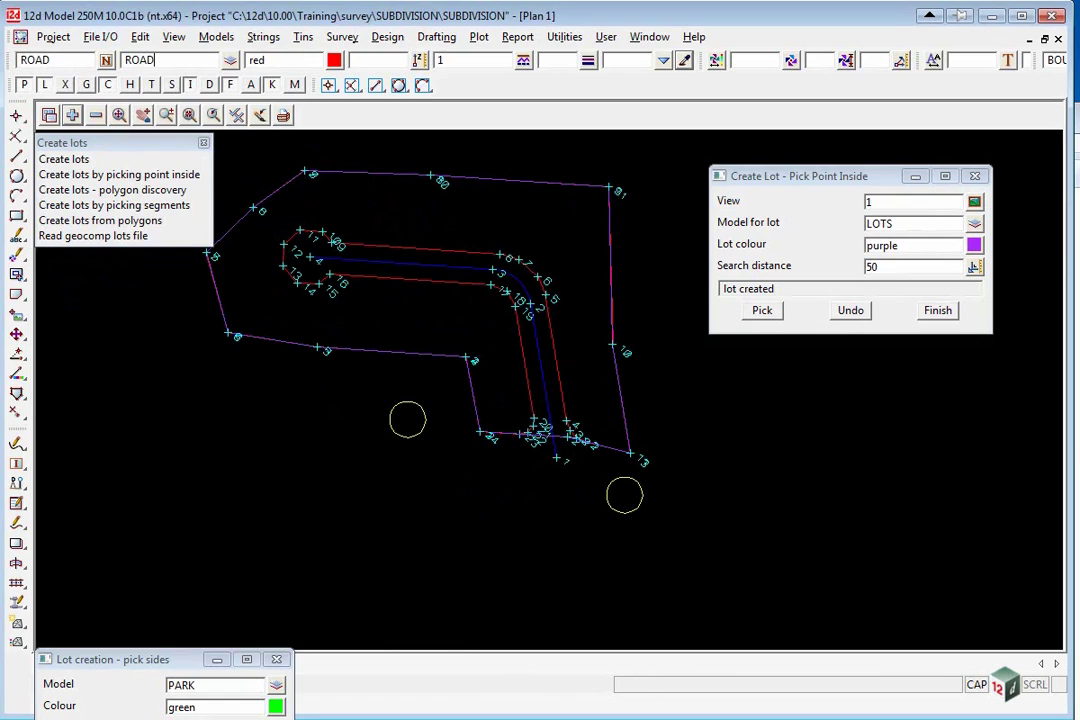
Discover the road polygon in Create all found mode by picking between the road boundaries
click(112, 189)
drag(331, 206, 305, 408)
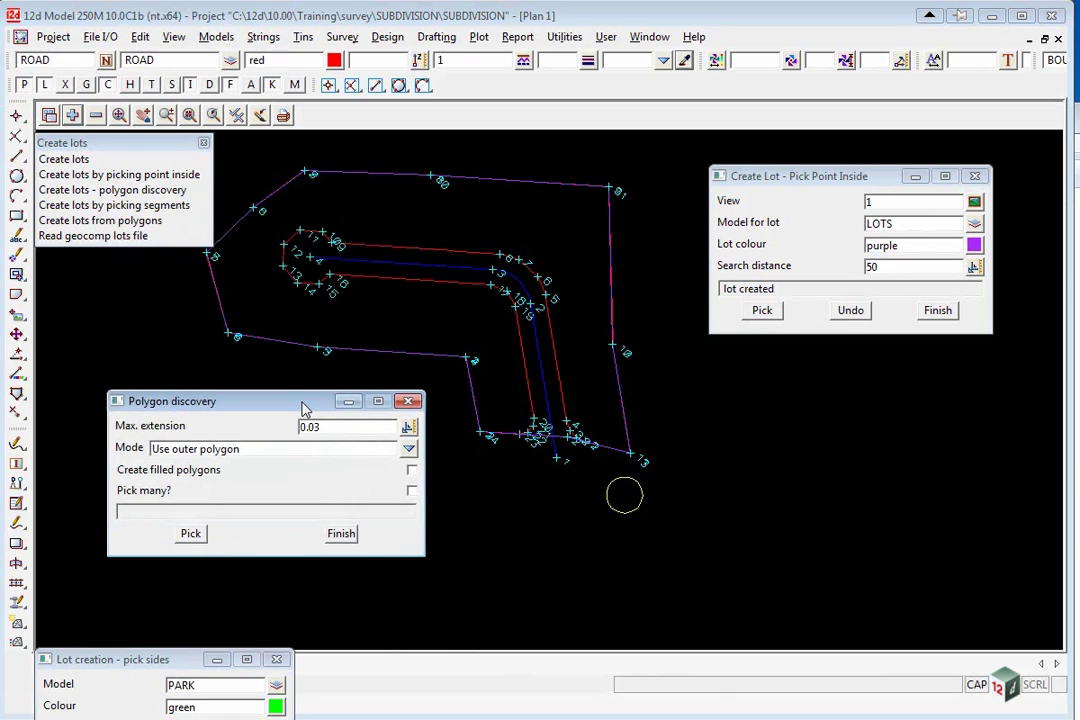
click(409, 448)
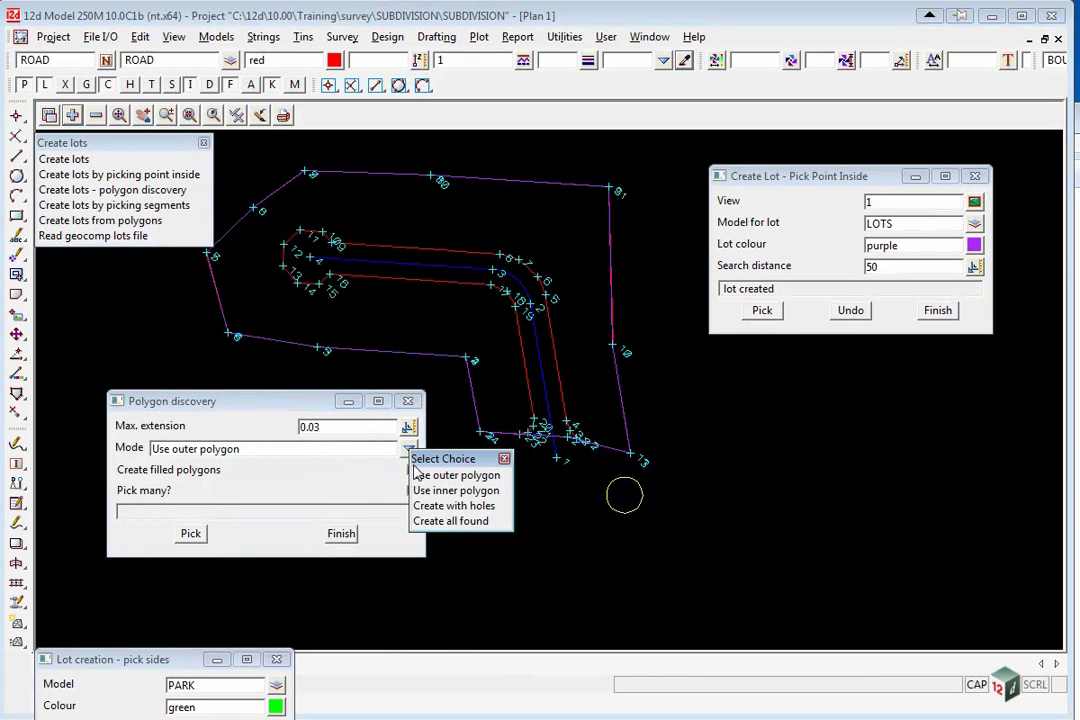
click(450, 521)
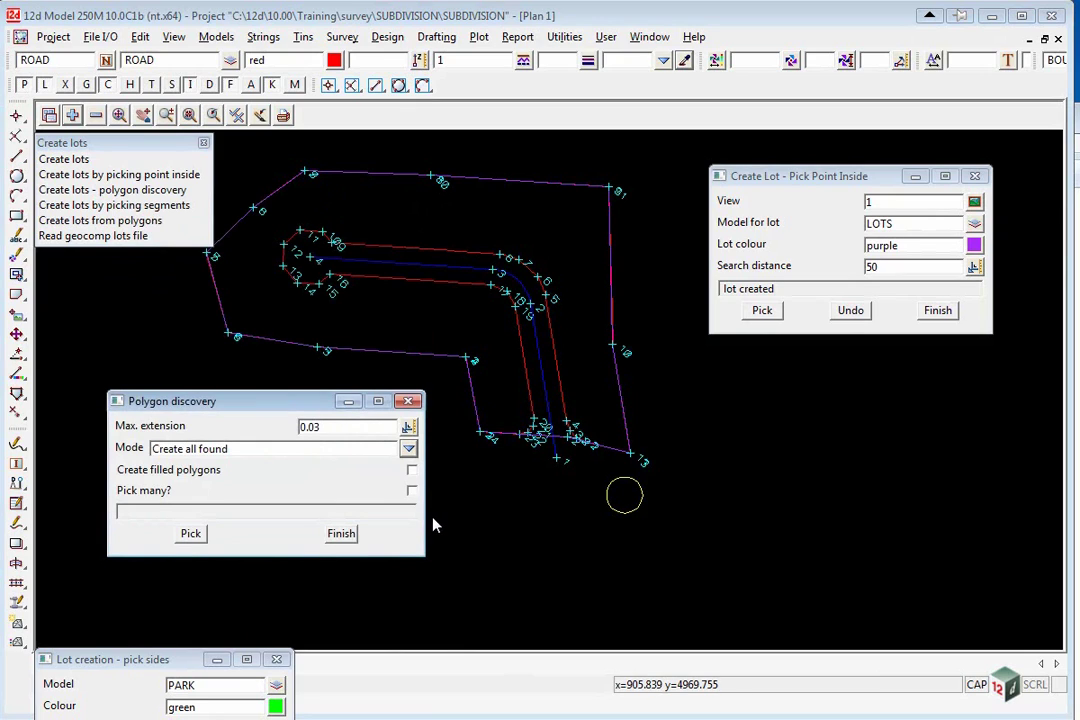
click(191, 533)
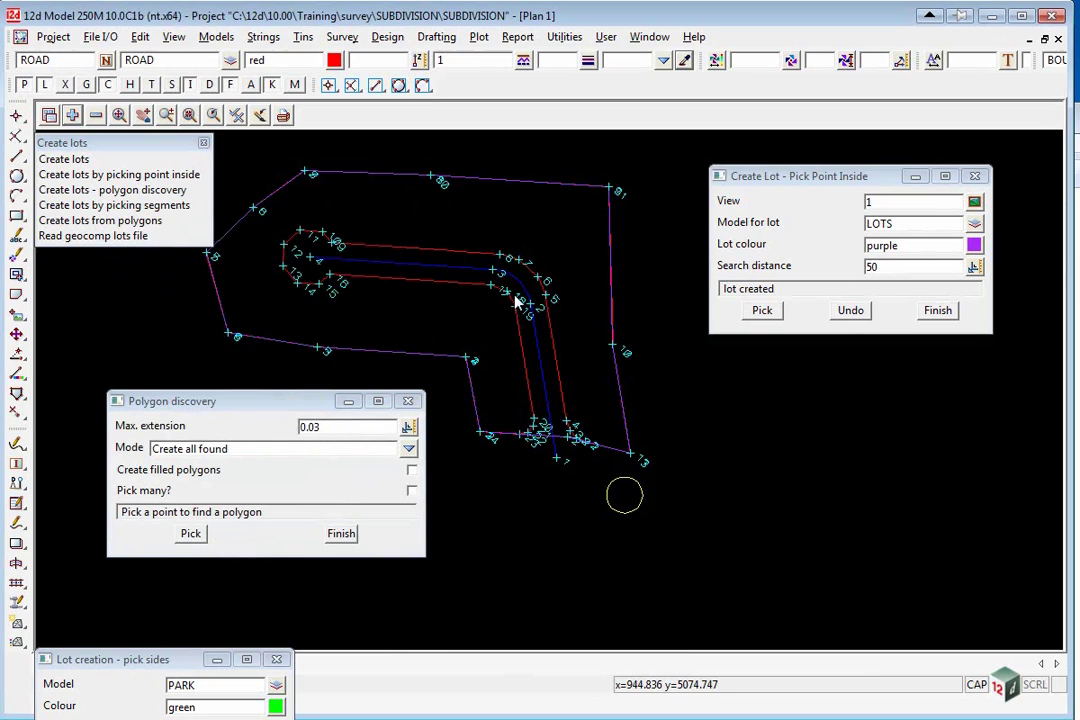
scroll(518, 292, up, 3)
click(540, 275)
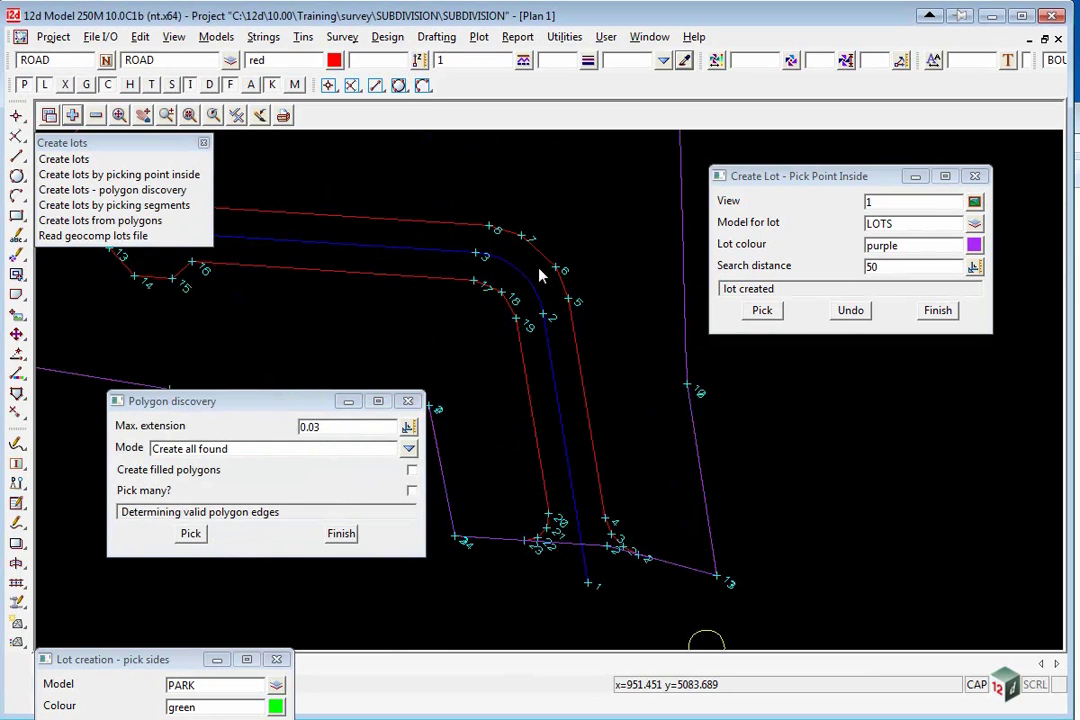
scroll(540, 275, down, 2)
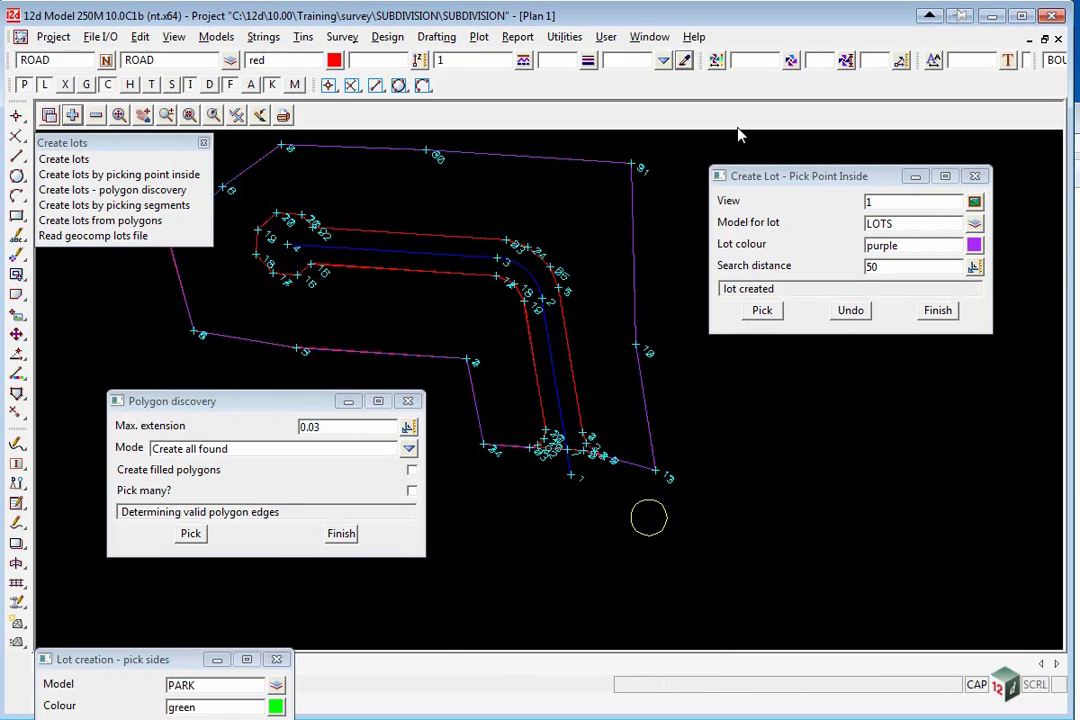
Inquire the road-edge string: 24 points, 429.613 long
key(ctrl+i)
click(452, 250)
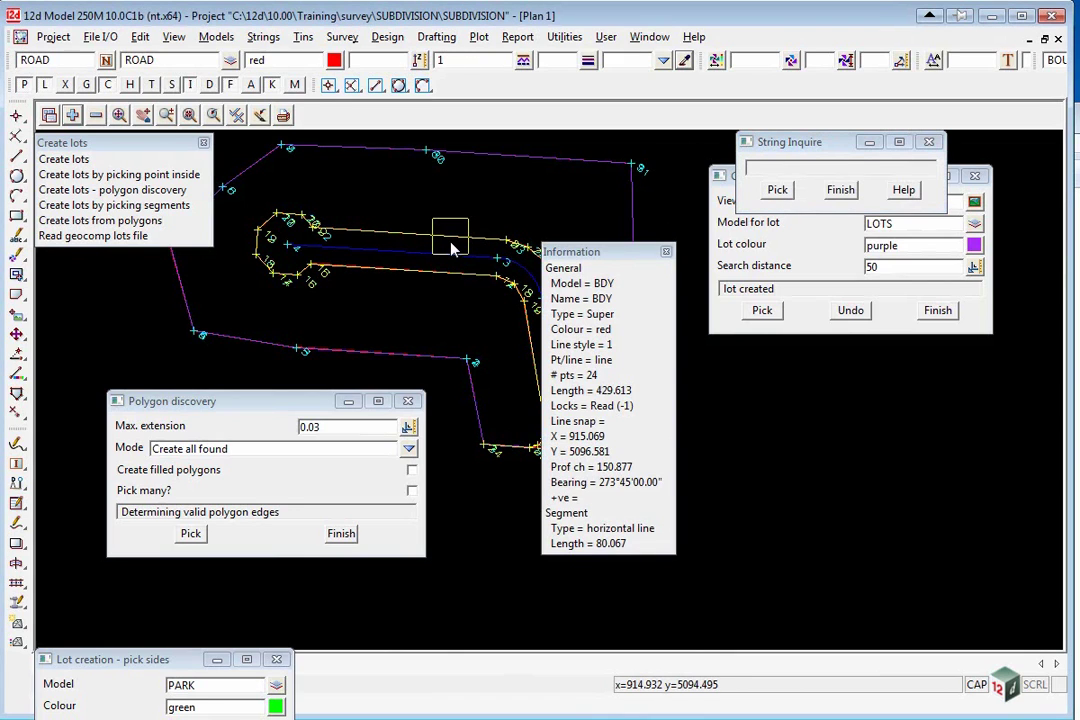
click(452, 250)
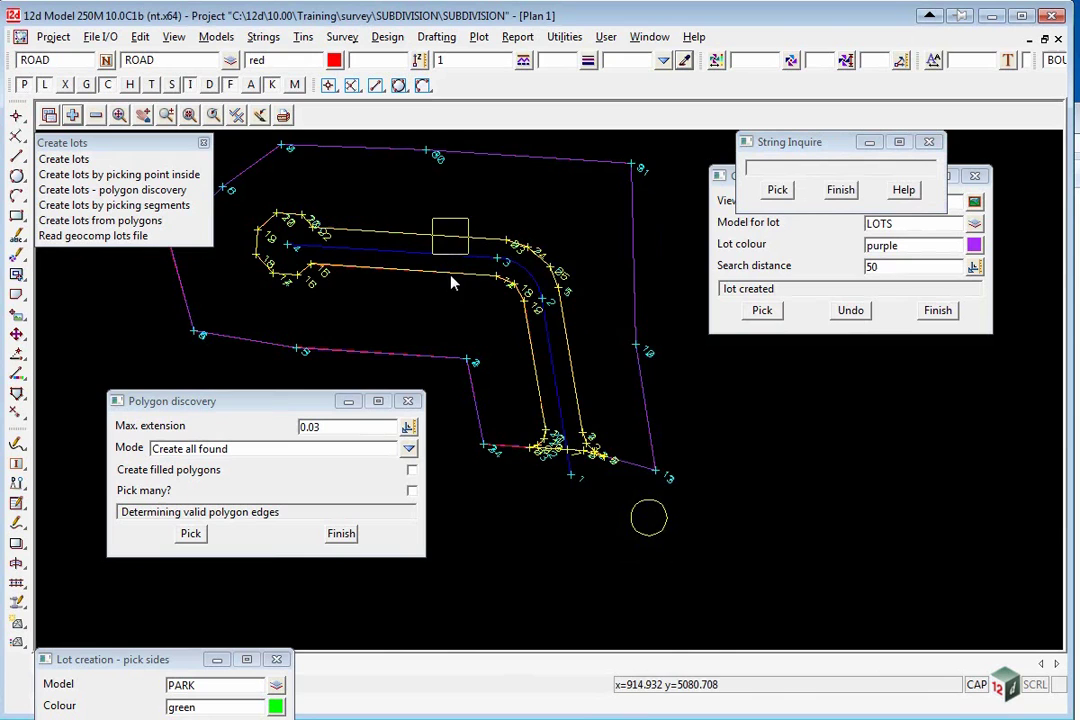
scroll(580, 478, up, 3)
scroll(690, 405, down, 3)
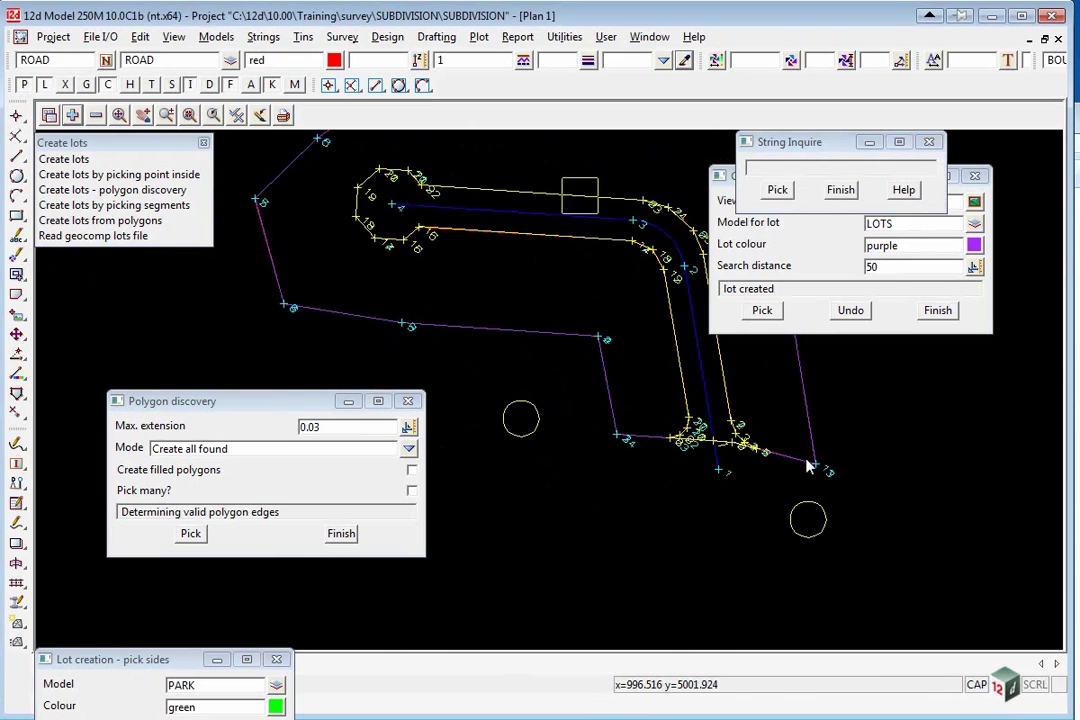
scroll(520, 260, up, 5)
scroll(422, 260, down, 3)
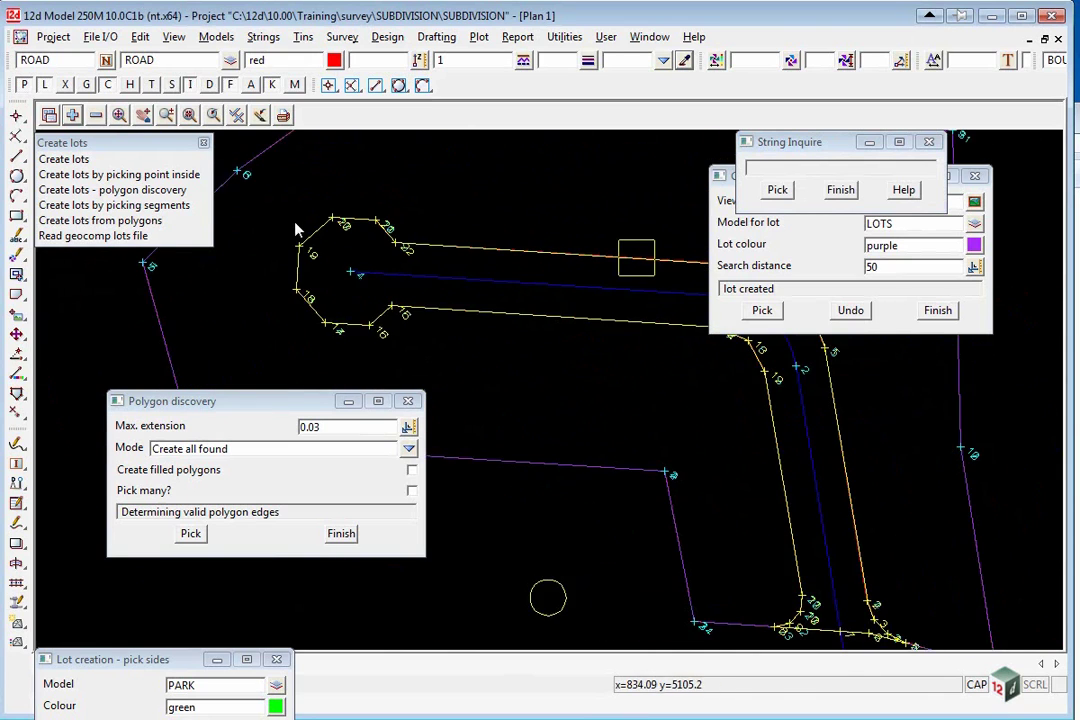
scroll(499, 381, up, 5)
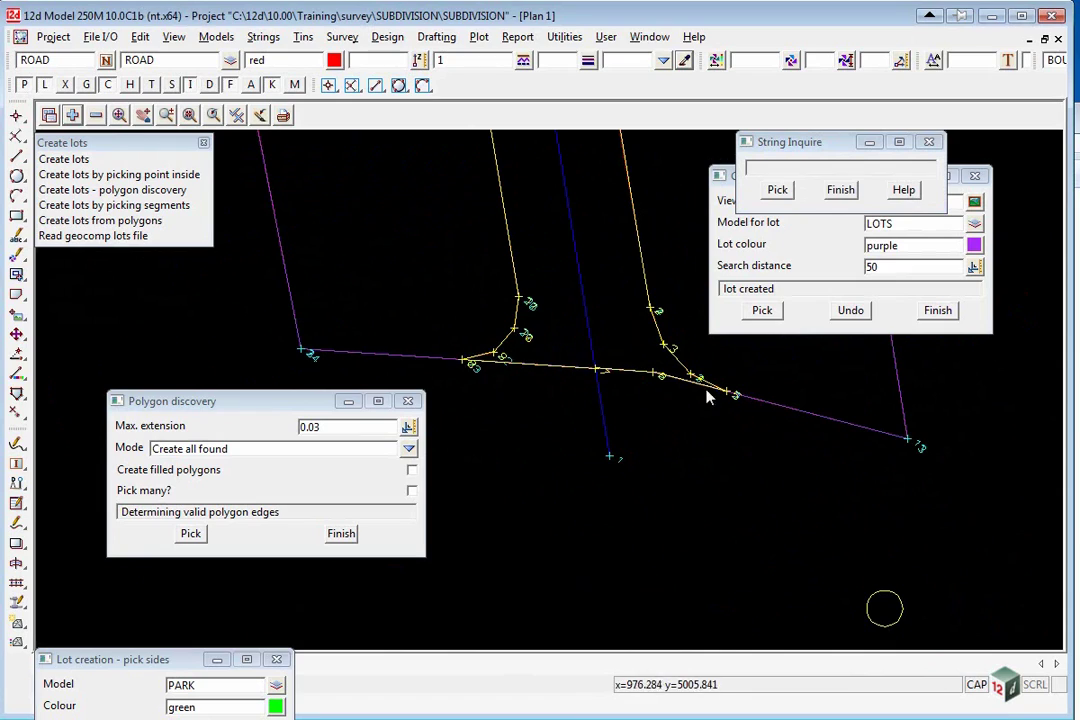